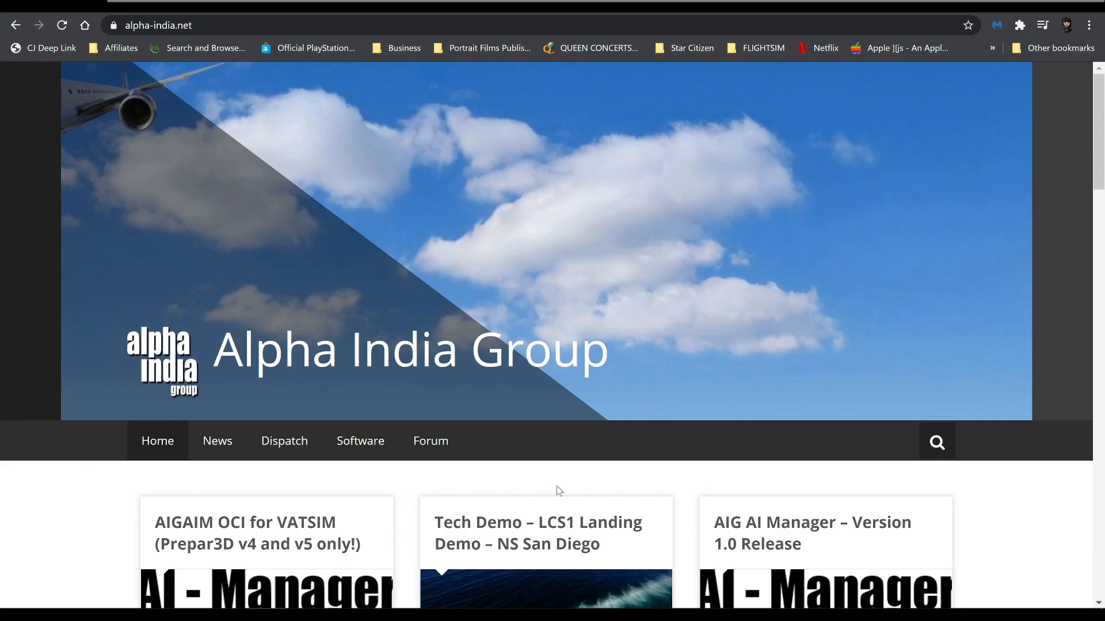
{"action": "scroll", "coordinate": [559, 490], "scroll_direction": "down", "scroll_amount": 5}
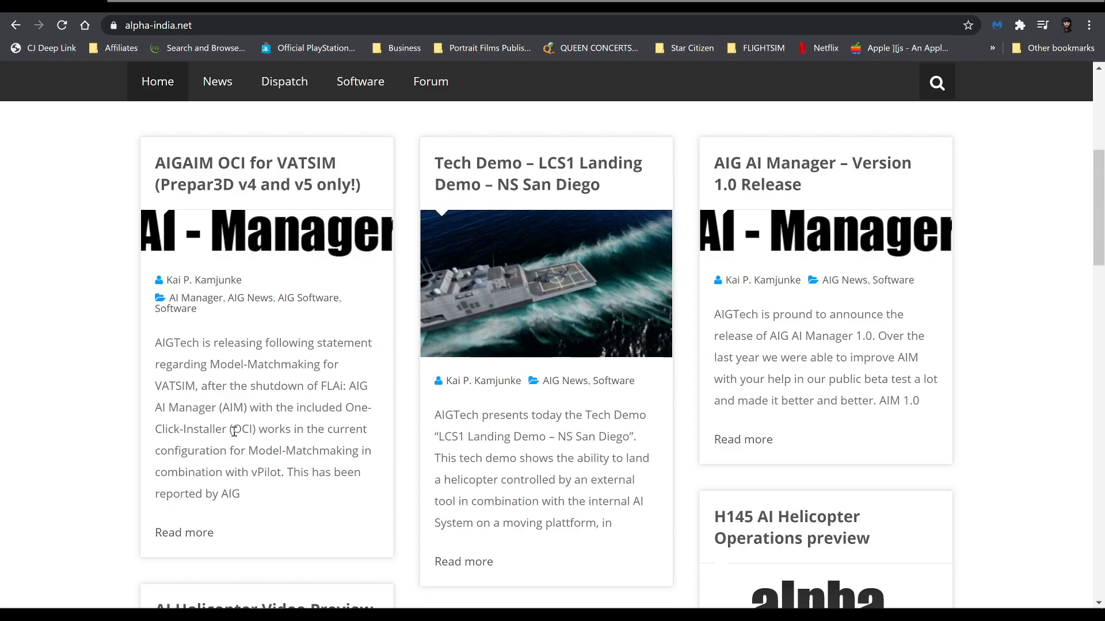
{"action": "scroll", "coordinate": [267, 508], "scroll_direction": "down", "scroll_amount": 5}
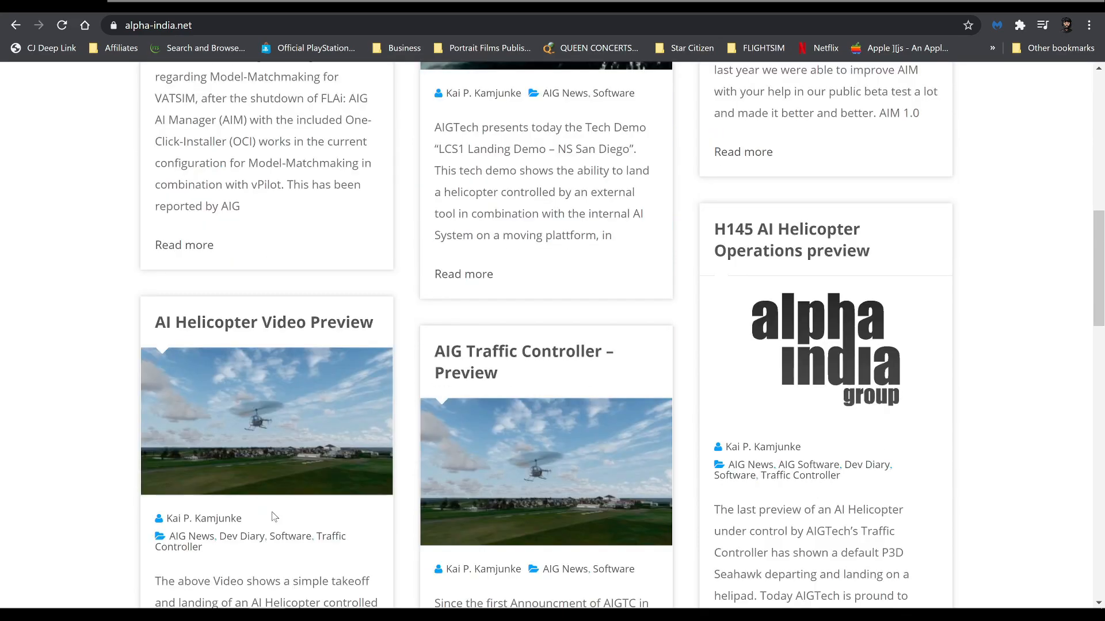
{"action": "scroll", "coordinate": [274, 516], "scroll_direction": "down", "scroll_amount": 5}
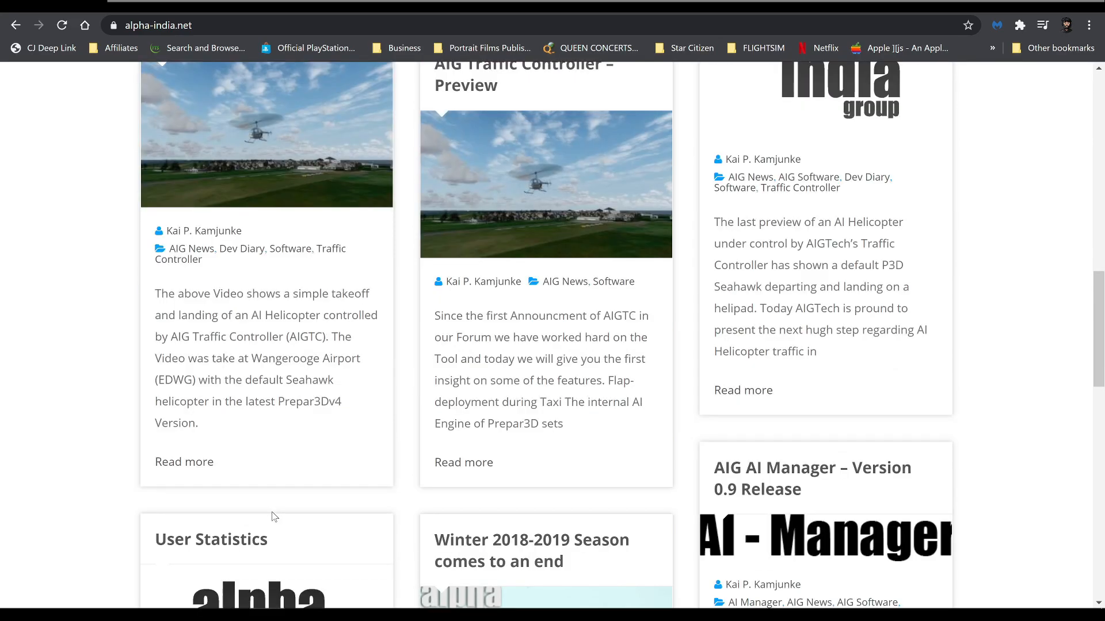
{"action": "scroll", "coordinate": [273, 516], "scroll_direction": "down", "scroll_amount": 5}
{"action": "scroll", "coordinate": [274, 516], "scroll_direction": "up", "scroll_amount": 15}
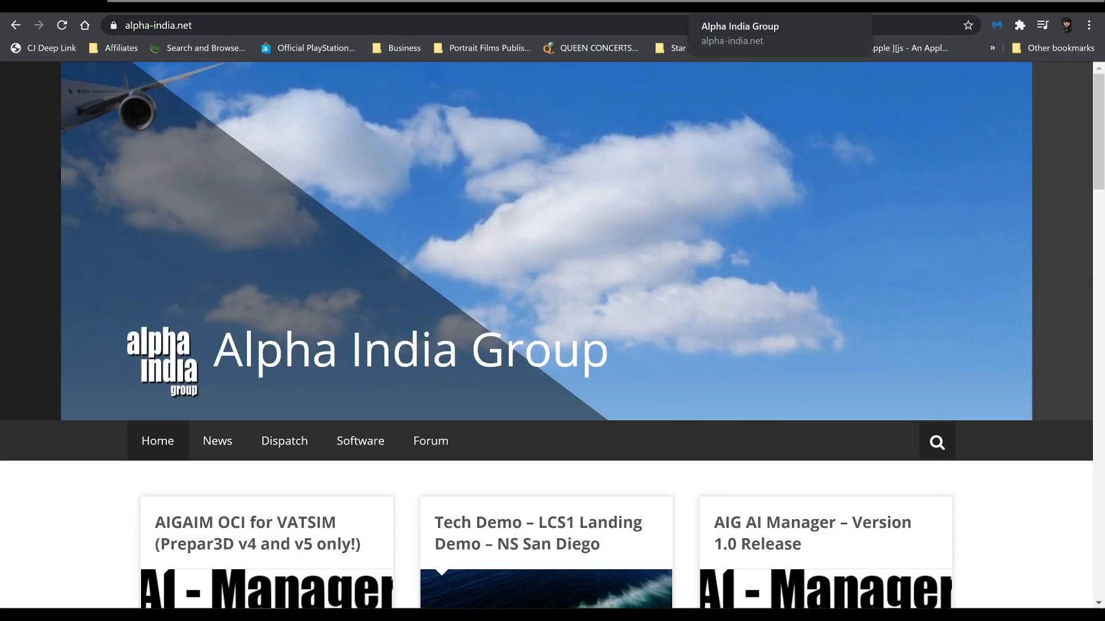
- Open the AI Manager - 1.0.1.23 topic in the forum's AIM - News & Download board and go to its download link
{"action": "left_click", "coordinate": [860, 6]}
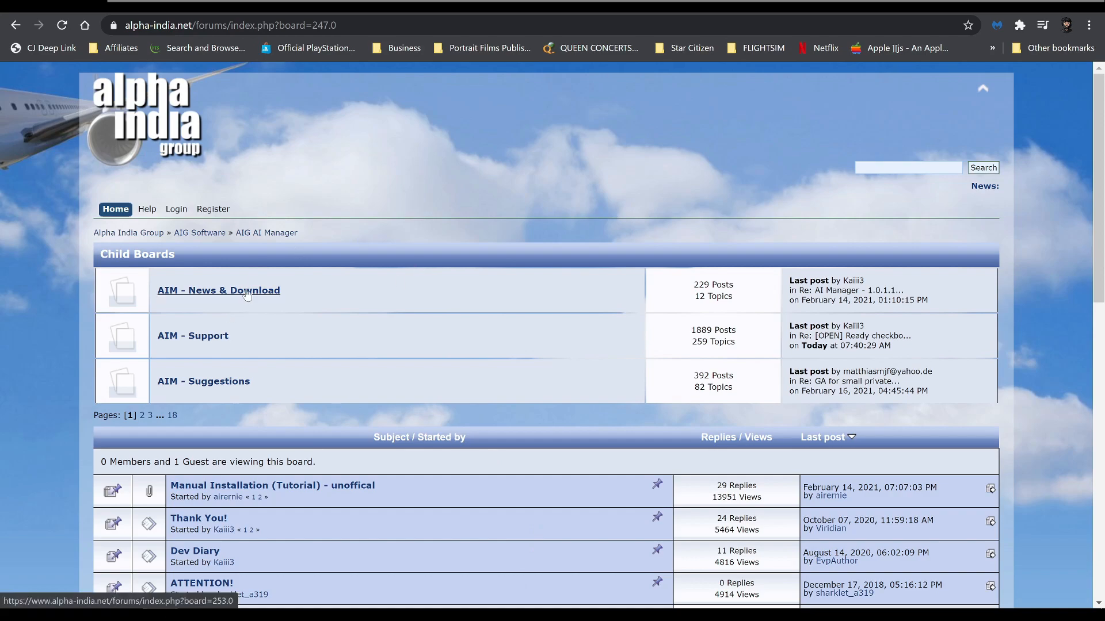
{"action": "left_click", "coordinate": [168, 290]}
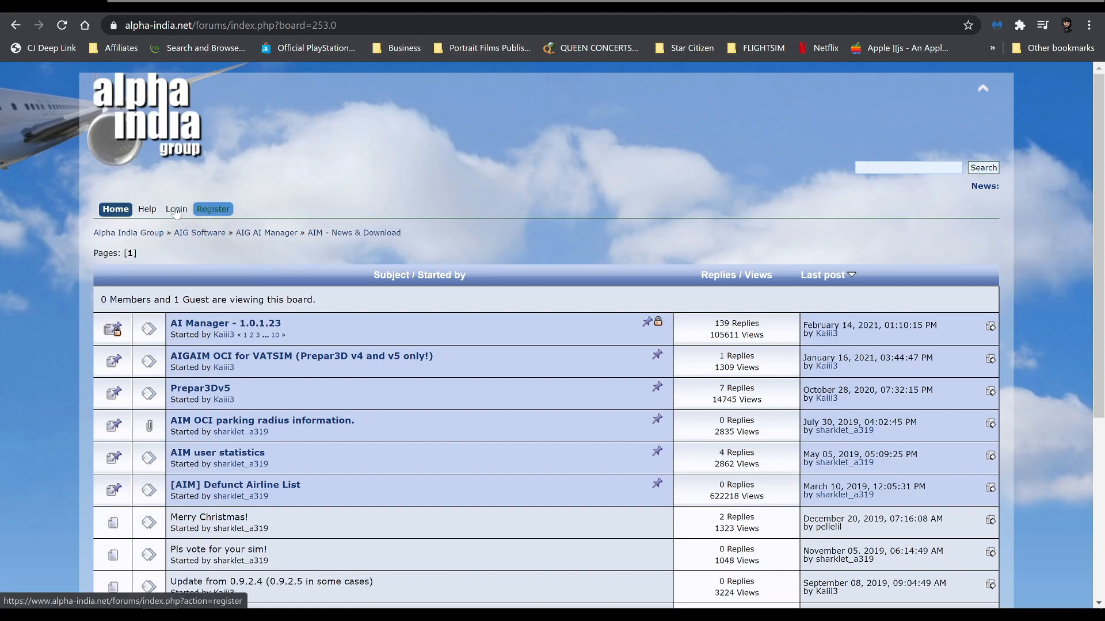
{"action": "left_click", "coordinate": [263, 326]}
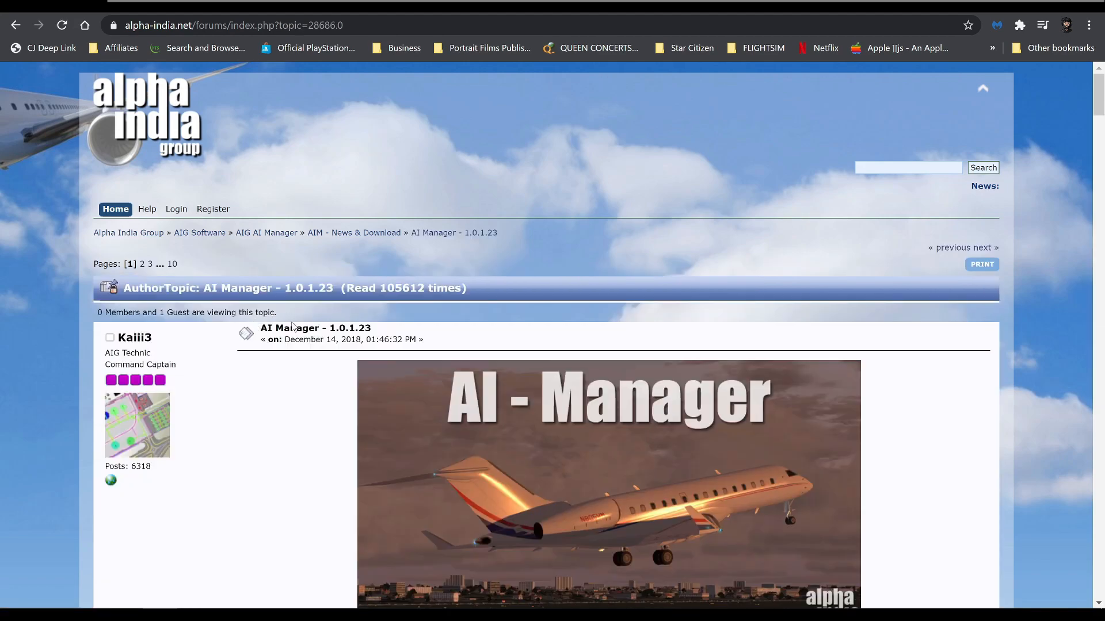
{"action": "scroll", "coordinate": [318, 432], "scroll_direction": "down", "scroll_amount": 12}
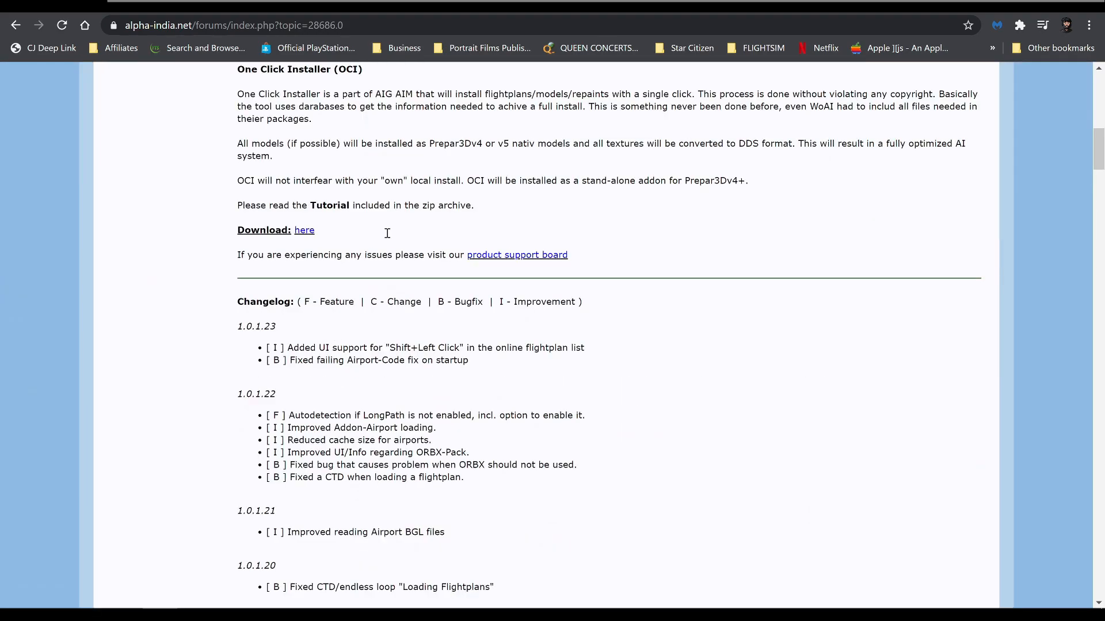
- Start the AI Manager download, browse to D:\P3D\Prepar3D Add-ons\06_Utilities\AIG_AIManager as the save folder, and cancel the save
{"action": "left_click", "coordinate": [304, 230]}
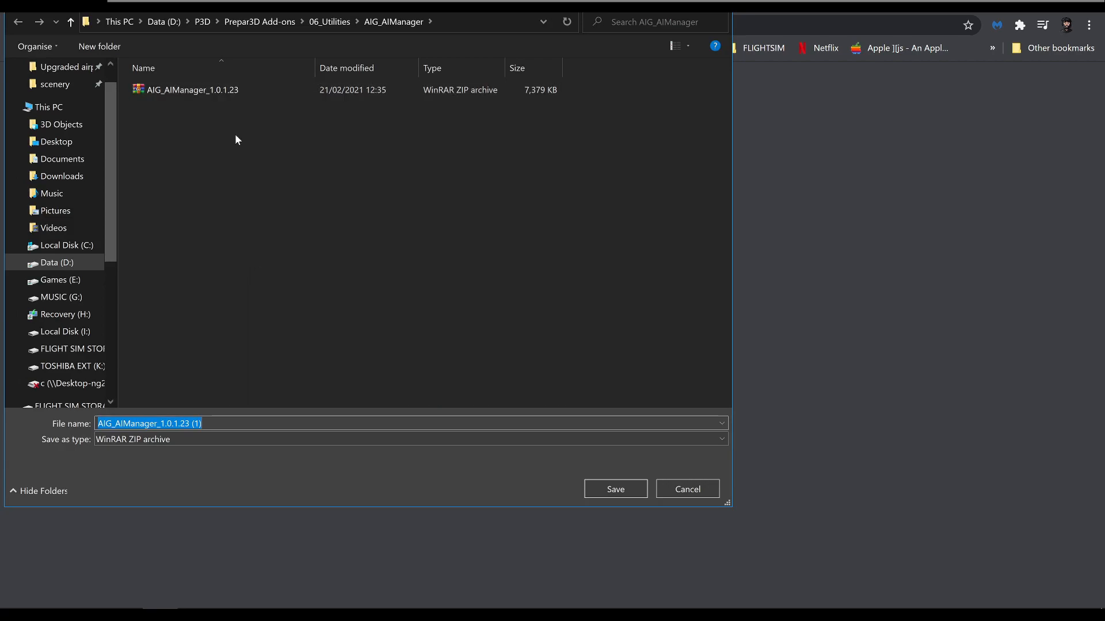
{"action": "left_click", "coordinate": [109, 22]}
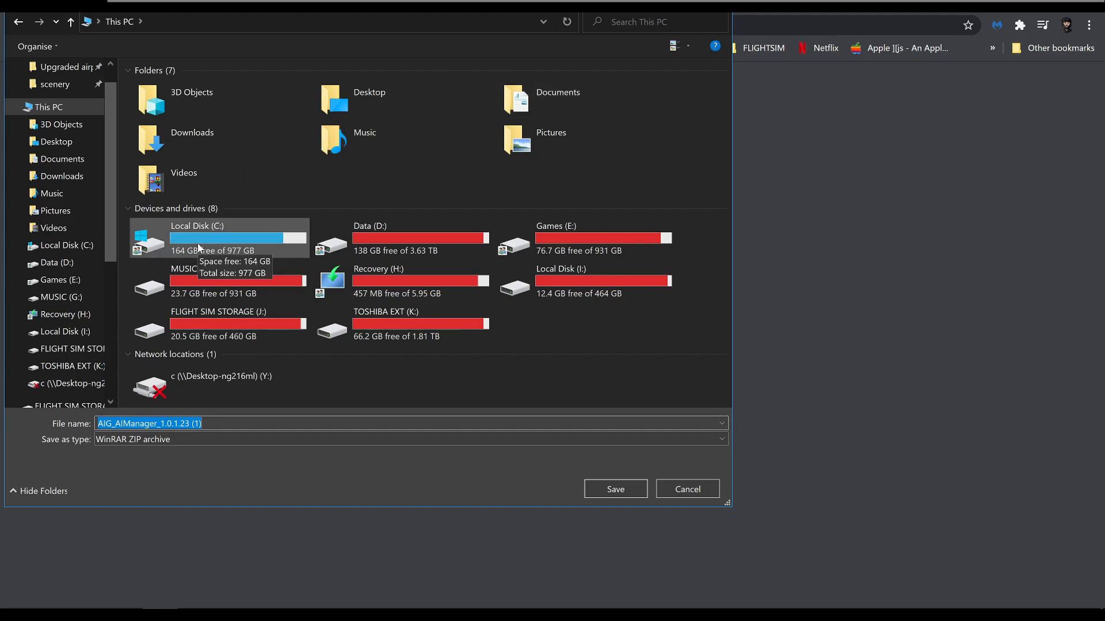
{"action": "left_click", "coordinate": [19, 22]}
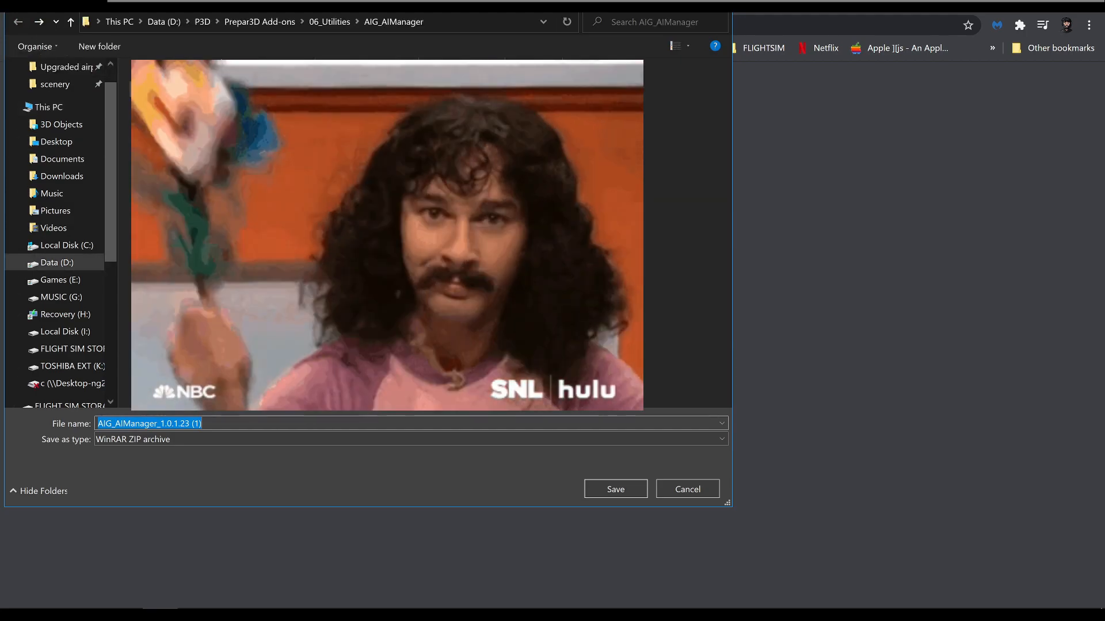
{"action": "left_click", "coordinate": [127, 21]}
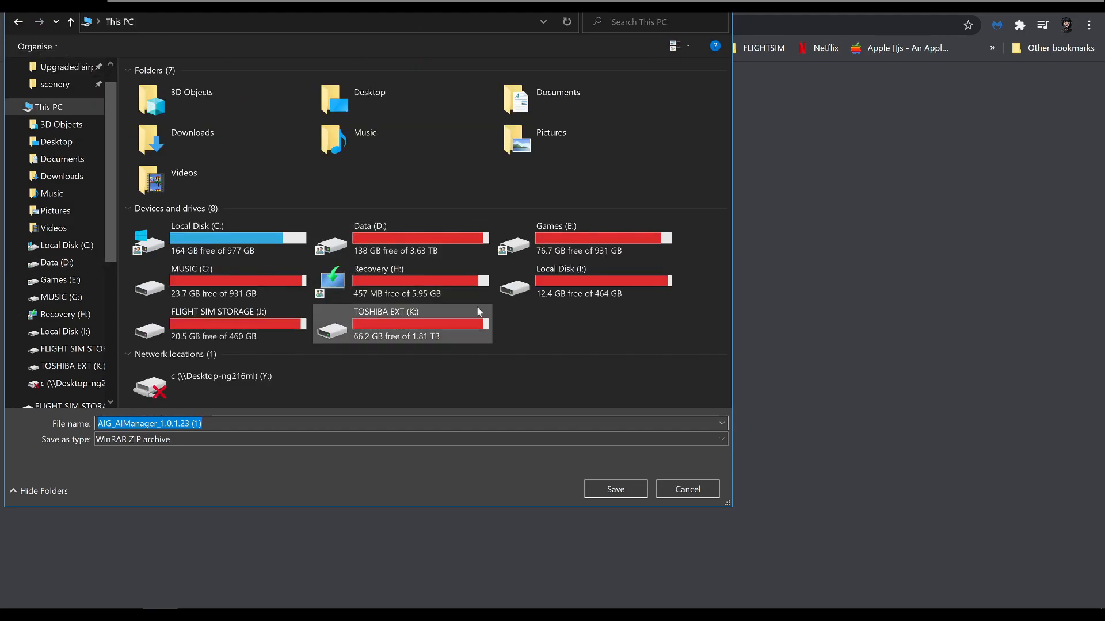
{"action": "double_click", "coordinate": [405, 247]}
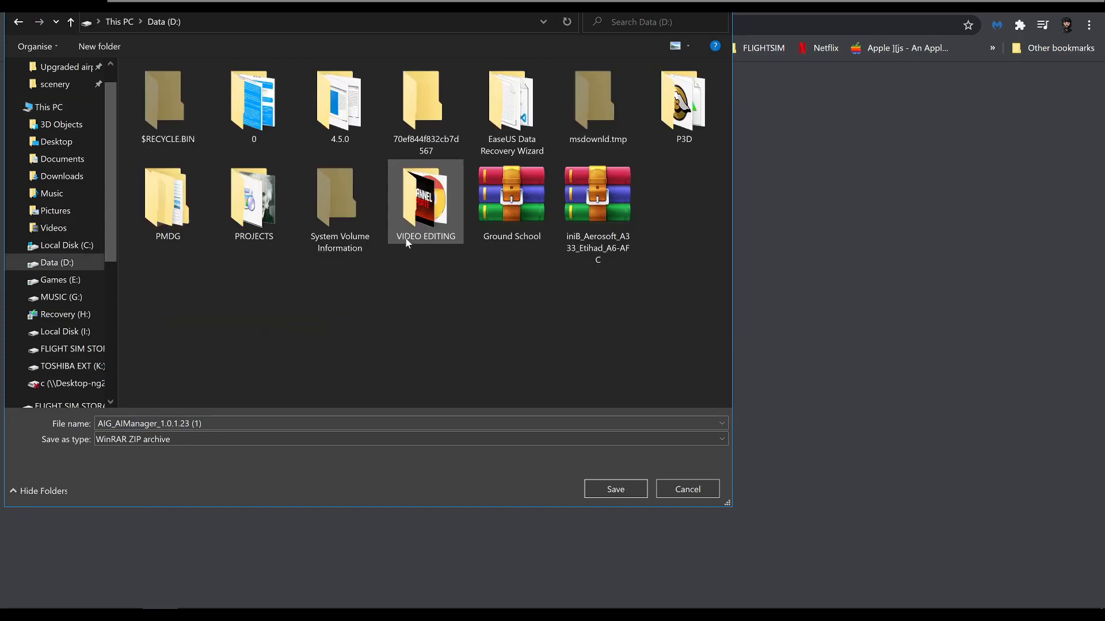
{"action": "double_click", "coordinate": [689, 137]}
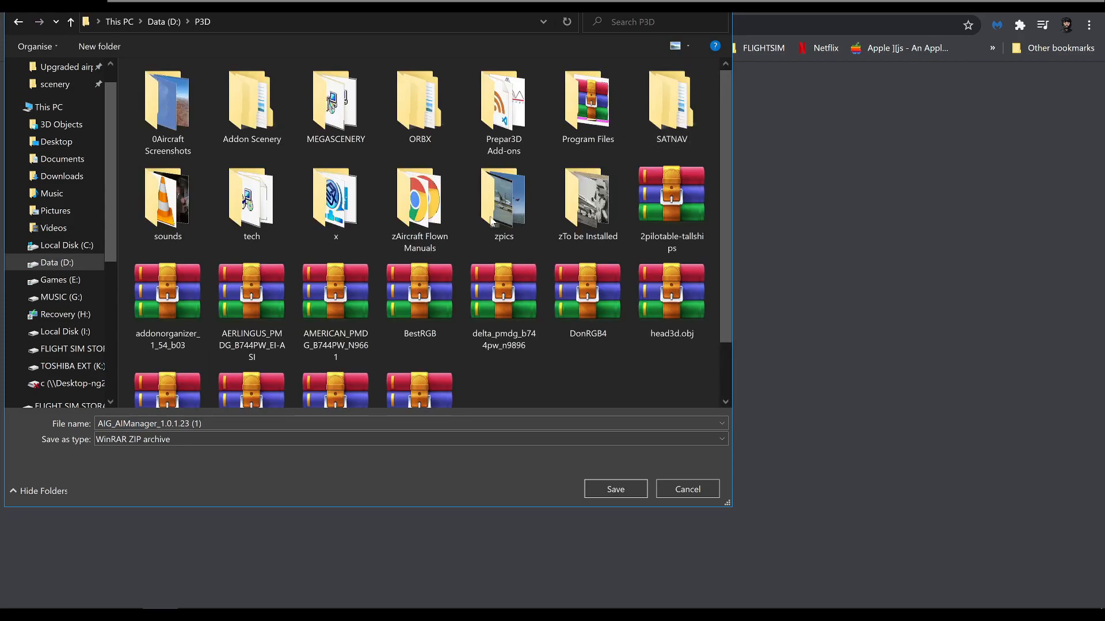
{"action": "double_click", "coordinate": [504, 125]}
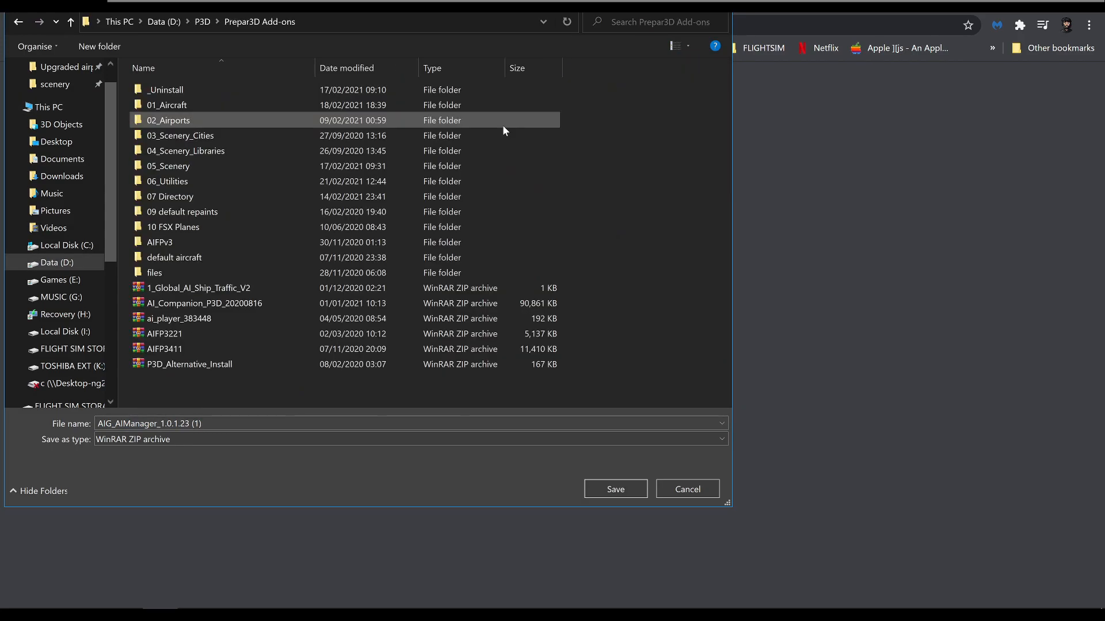
{"action": "double_click", "coordinate": [205, 183]}
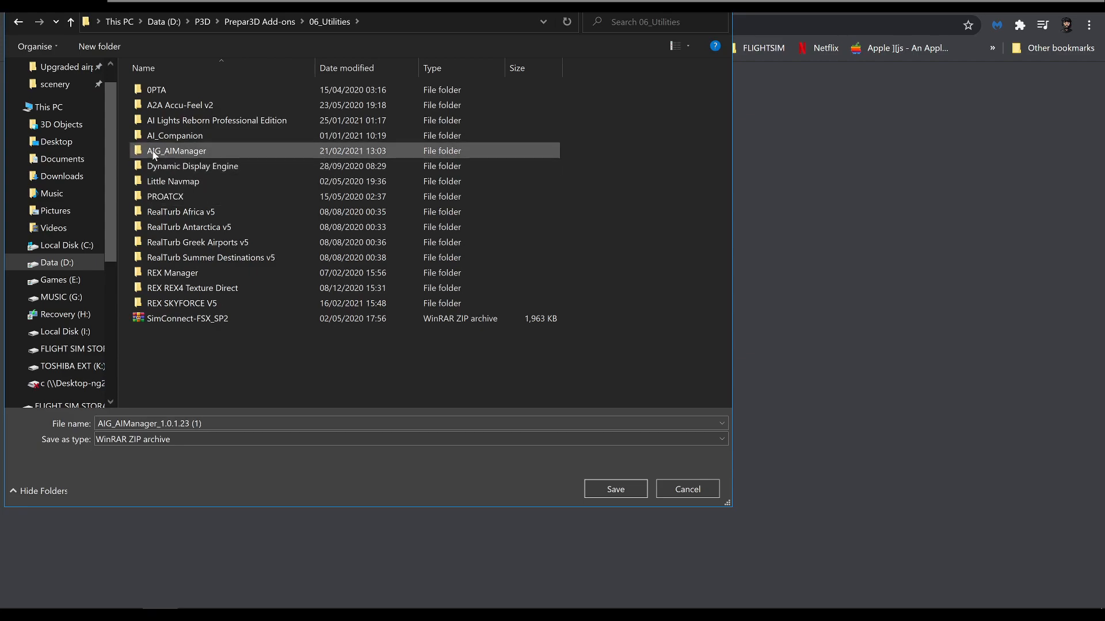
{"action": "mouse_move", "coordinate": [184, 153]}
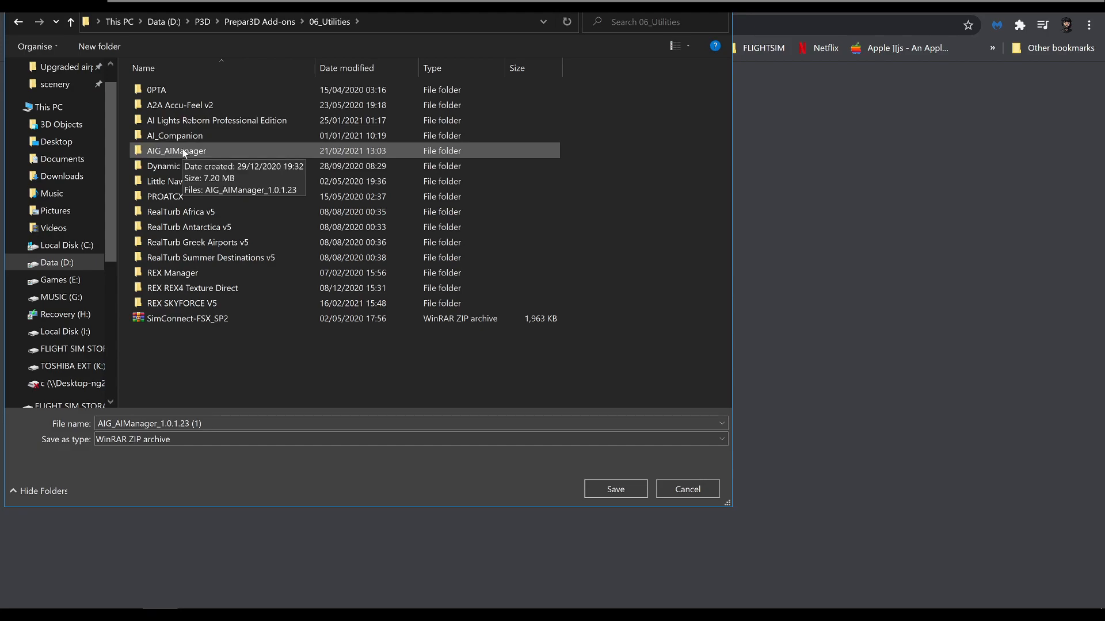
{"action": "double_click", "coordinate": [181, 152]}
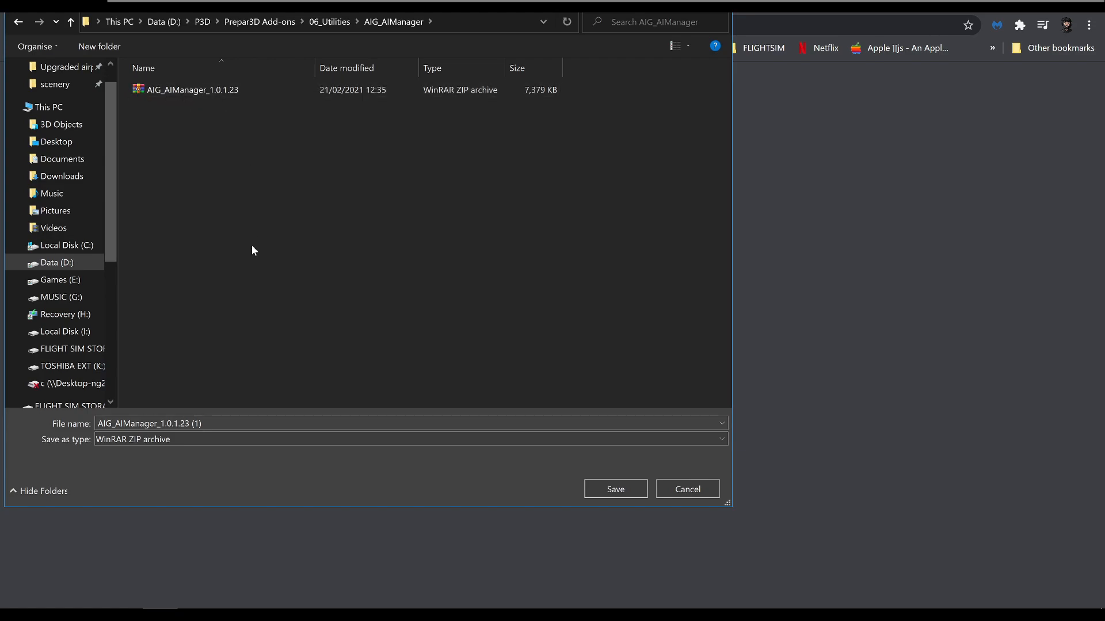
{"action": "left_click", "coordinate": [678, 489]}
- Switch to File Explorer and extract the AIG_AIManager_1.0.1.23 archive directly into the AIG_AIManager folder
{"action": "mouse_move", "coordinate": [79, 603]}
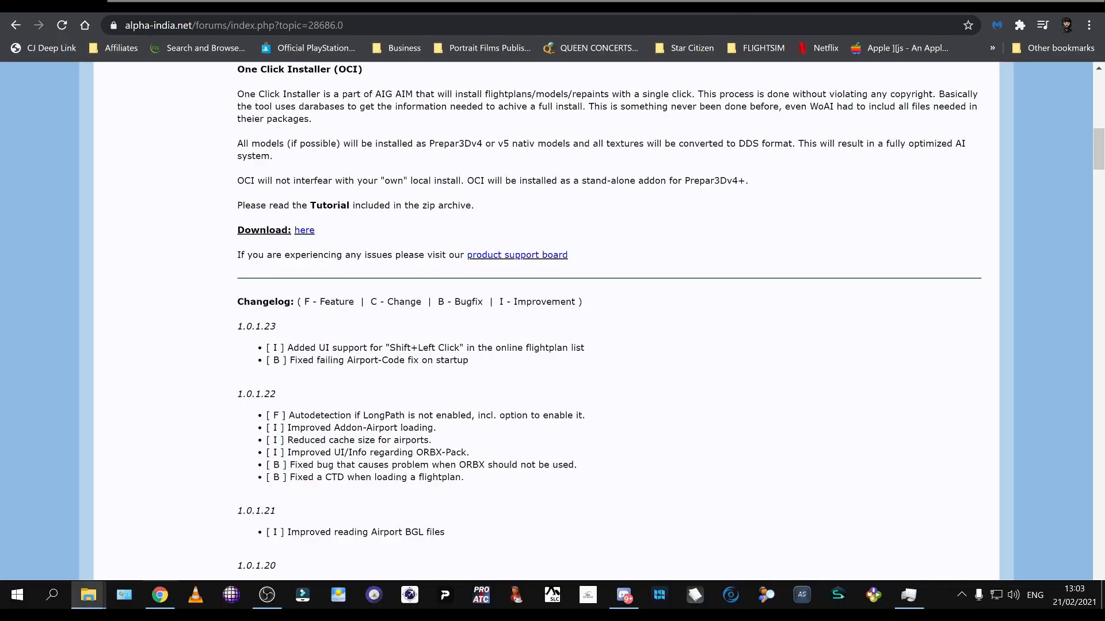
{"action": "left_click", "coordinate": [75, 533]}
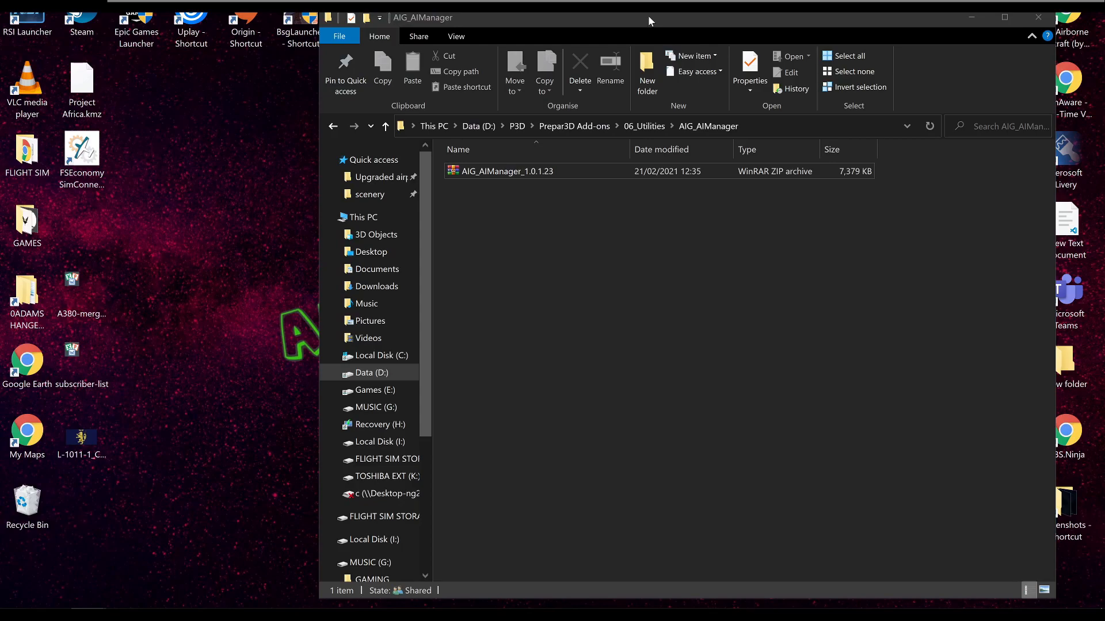
{"action": "left_click_drag", "start_coordinate": [648, 15], "coordinate": [573, 17]}
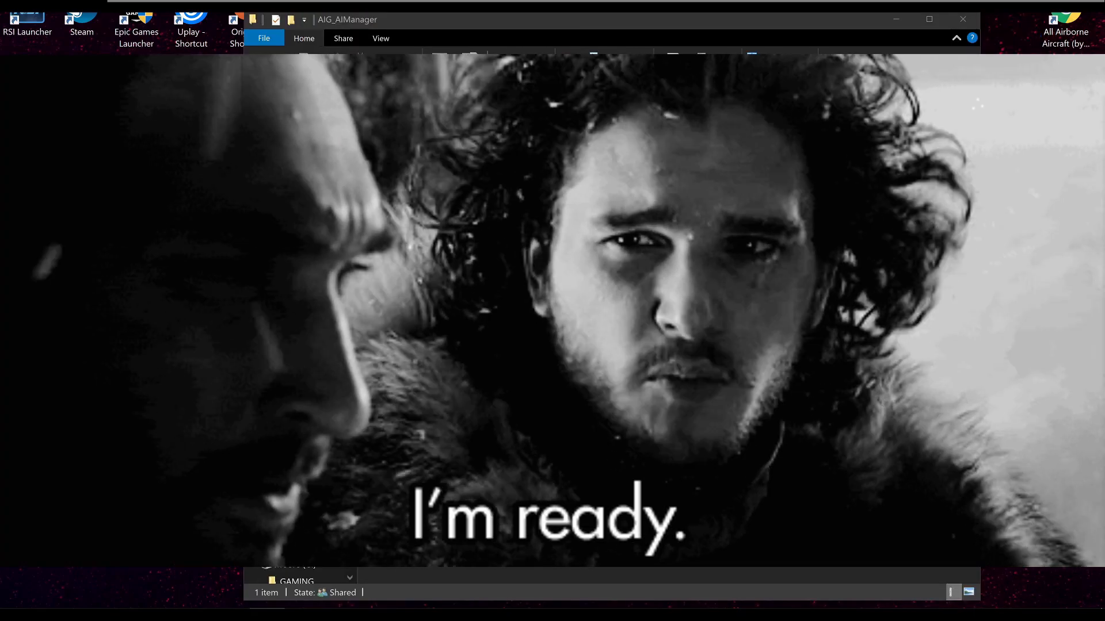
{"action": "left_click", "coordinate": [450, 174]}
{"action": "right_click", "coordinate": [450, 175]}
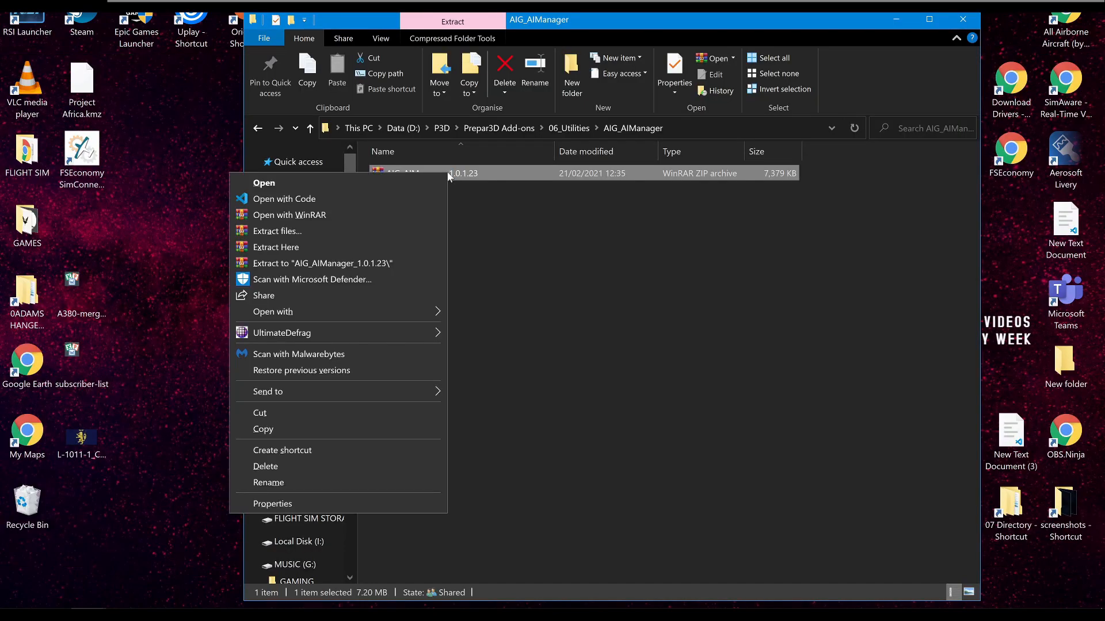
{"action": "left_click", "coordinate": [326, 249]}
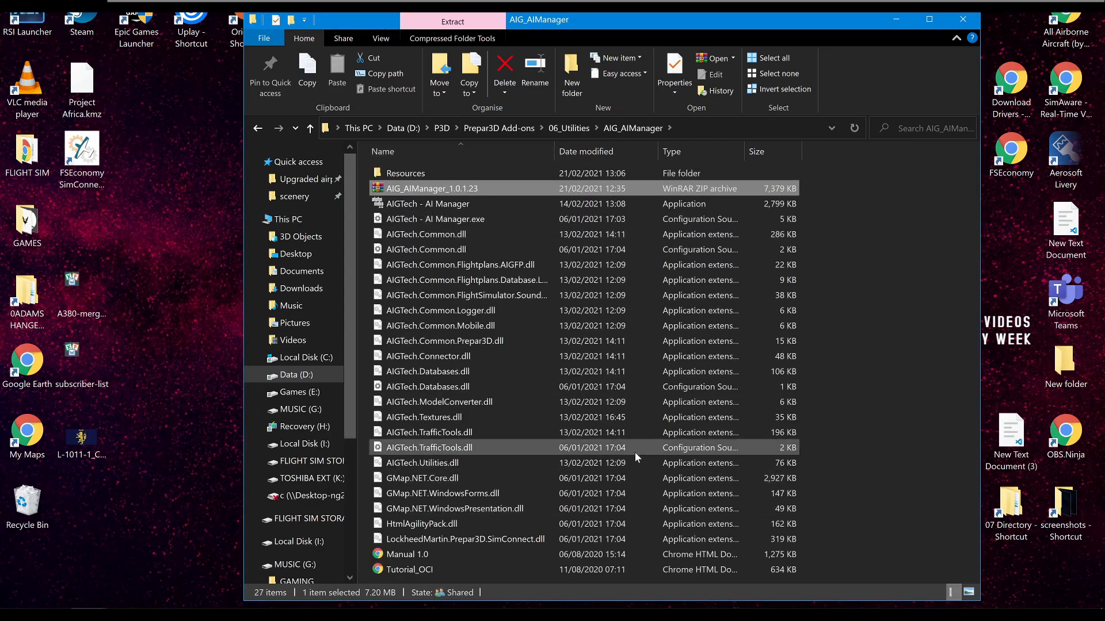
{"action": "left_click", "coordinate": [426, 568]}
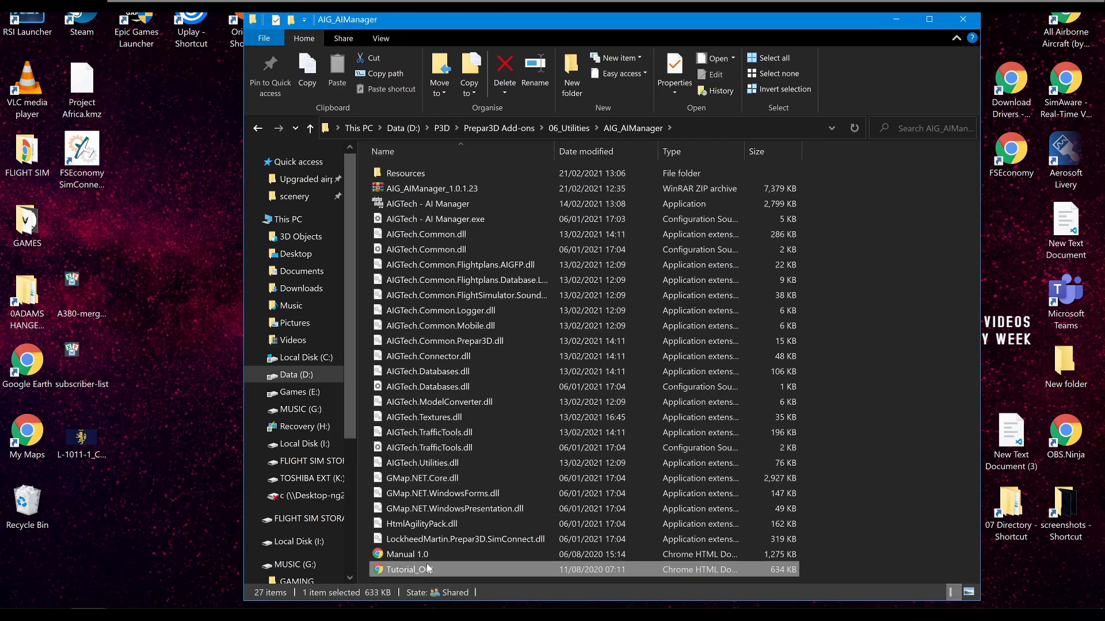
{"action": "left_click", "coordinate": [433, 556]}
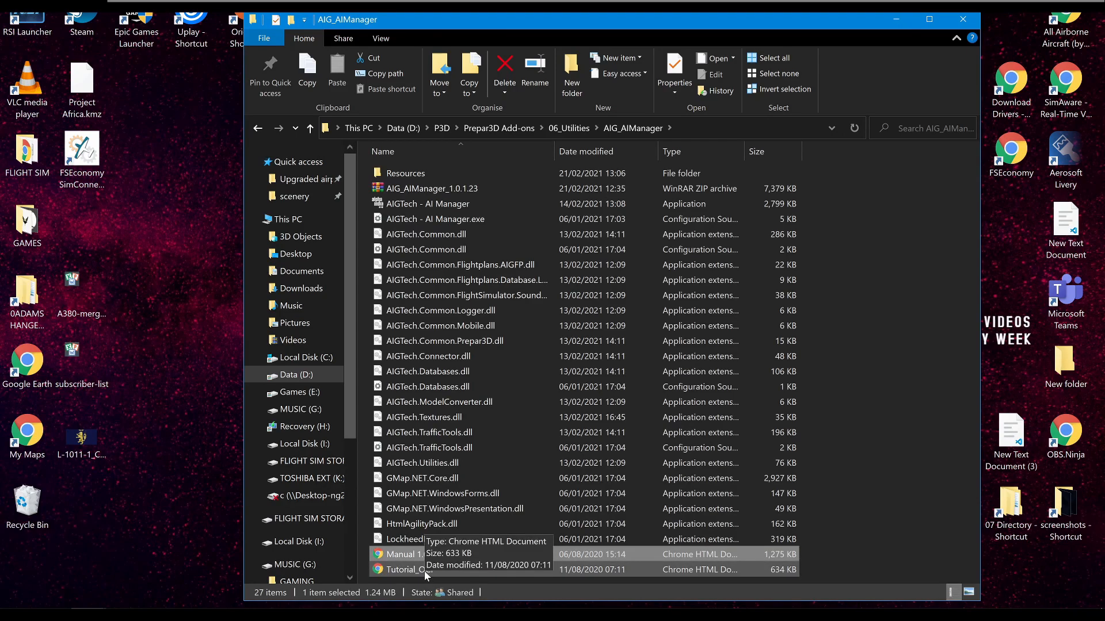
{"action": "left_click", "coordinate": [883, 272]}
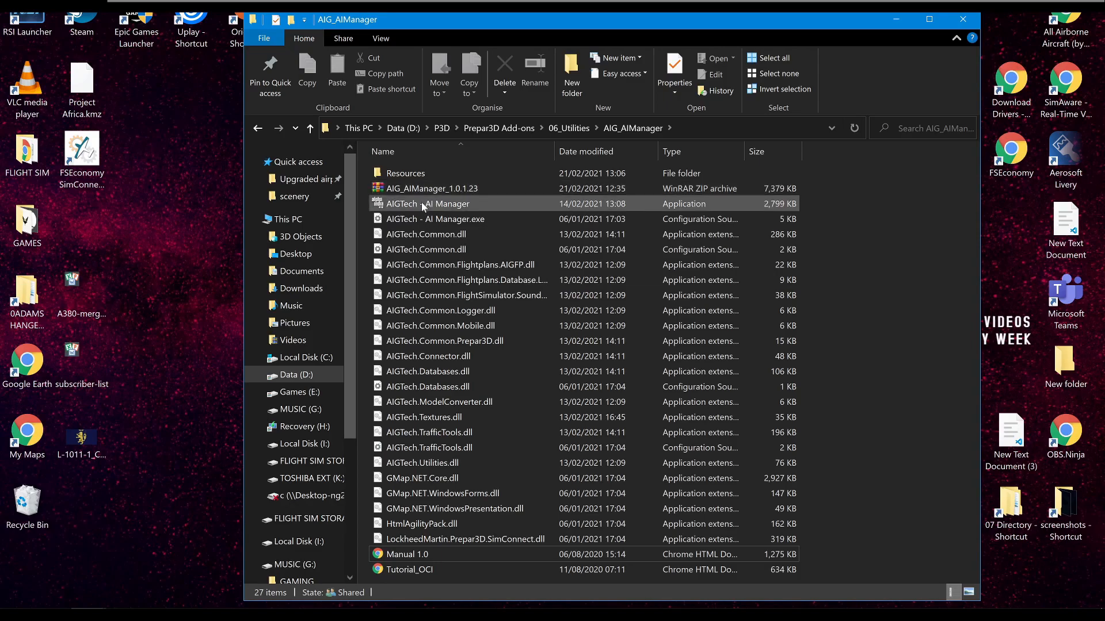
- Empty the Recycle Bin, permanently deleting its items
{"action": "right_click", "coordinate": [20, 516]}
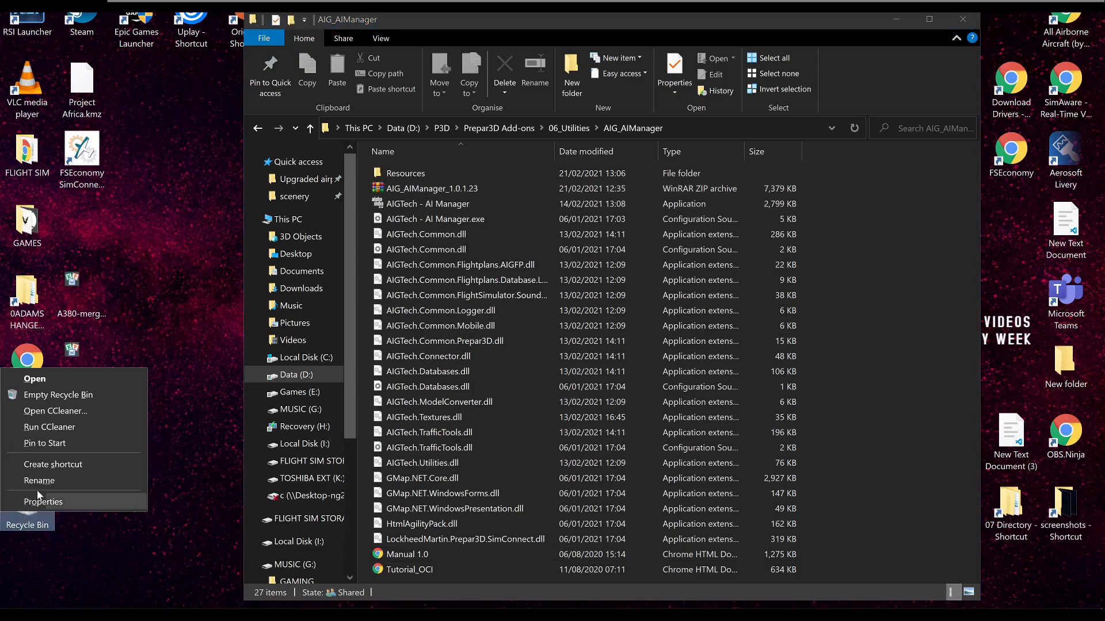
{"action": "left_click", "coordinate": [95, 397]}
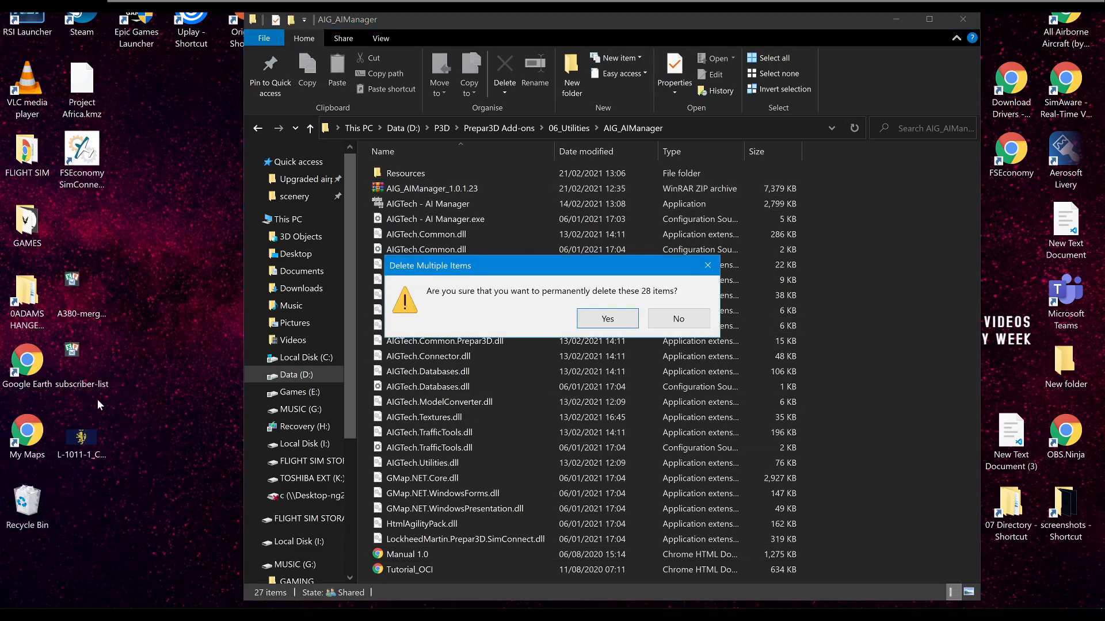
{"action": "left_click", "coordinate": [635, 319]}
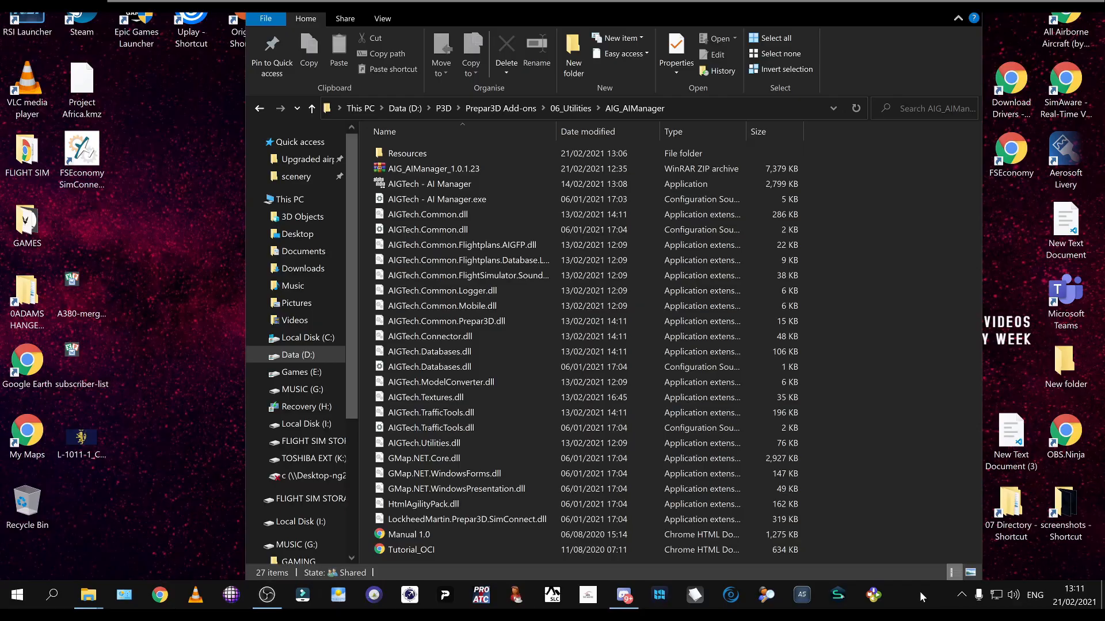
- Switch to Windows Settings and open Virus & threat protection from the Windows Security page of Update & Security
{"action": "right_click", "coordinate": [919, 592]}
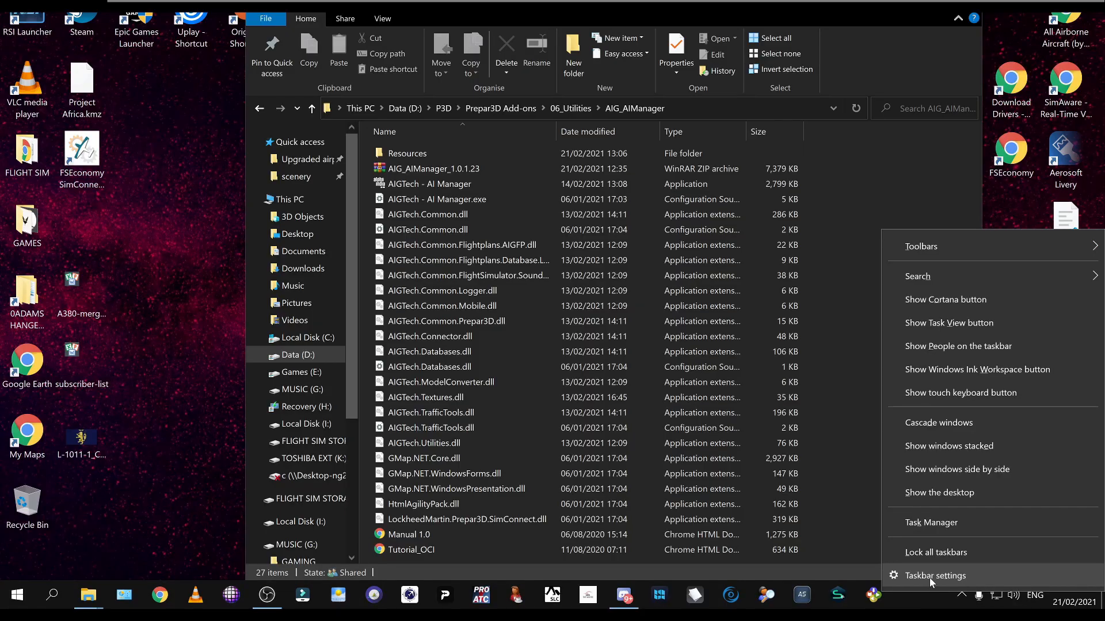
{"action": "left_click", "coordinate": [930, 578]}
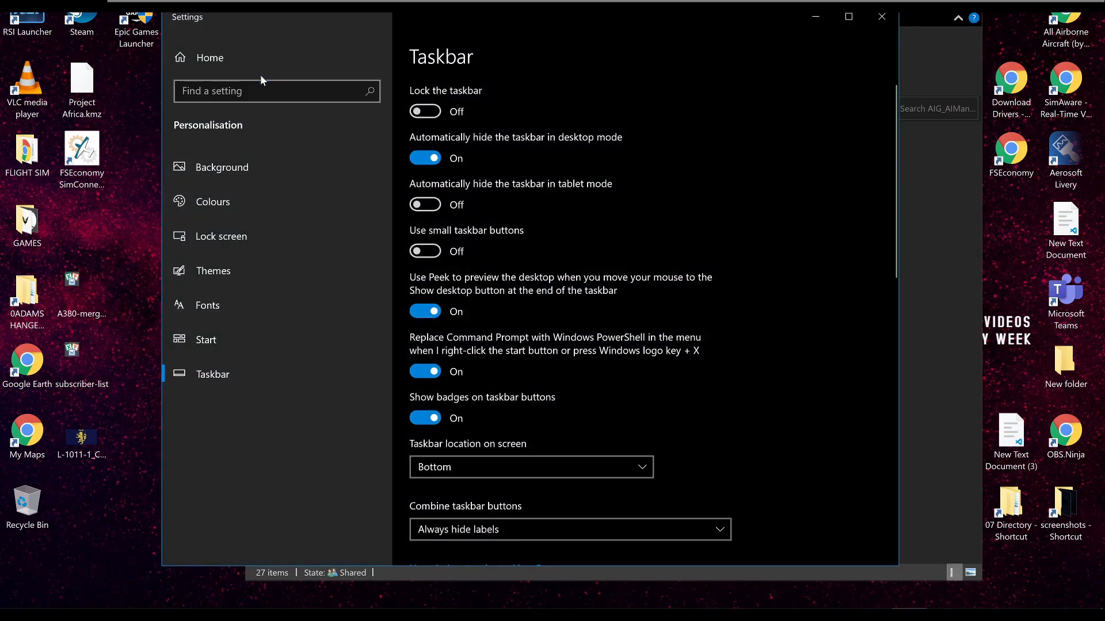
{"action": "left_click", "coordinate": [270, 56]}
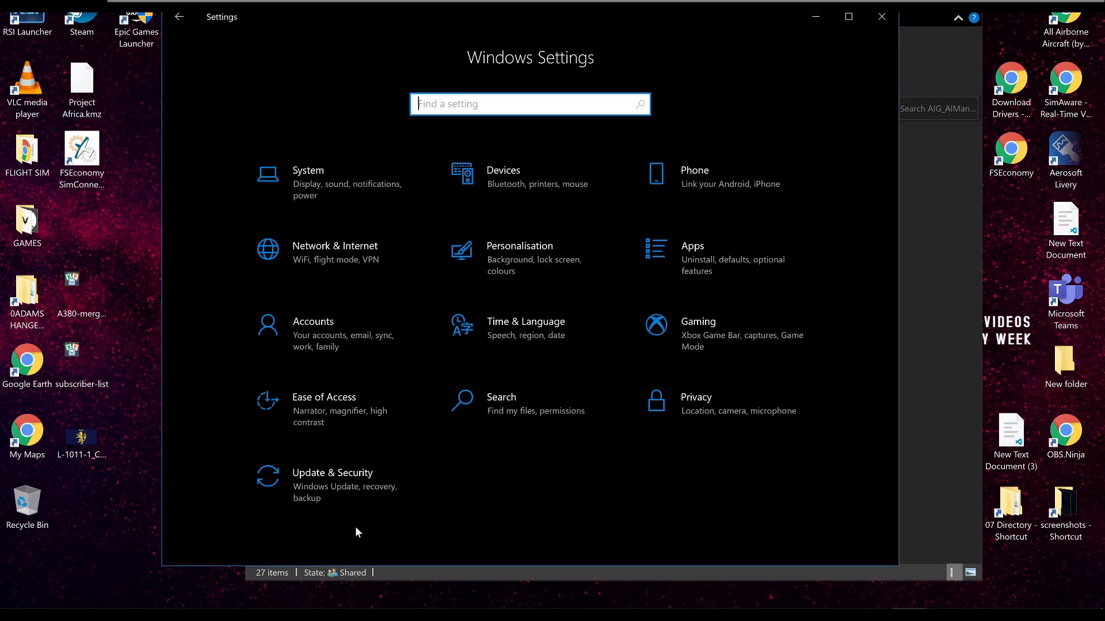
{"action": "left_click", "coordinate": [357, 492]}
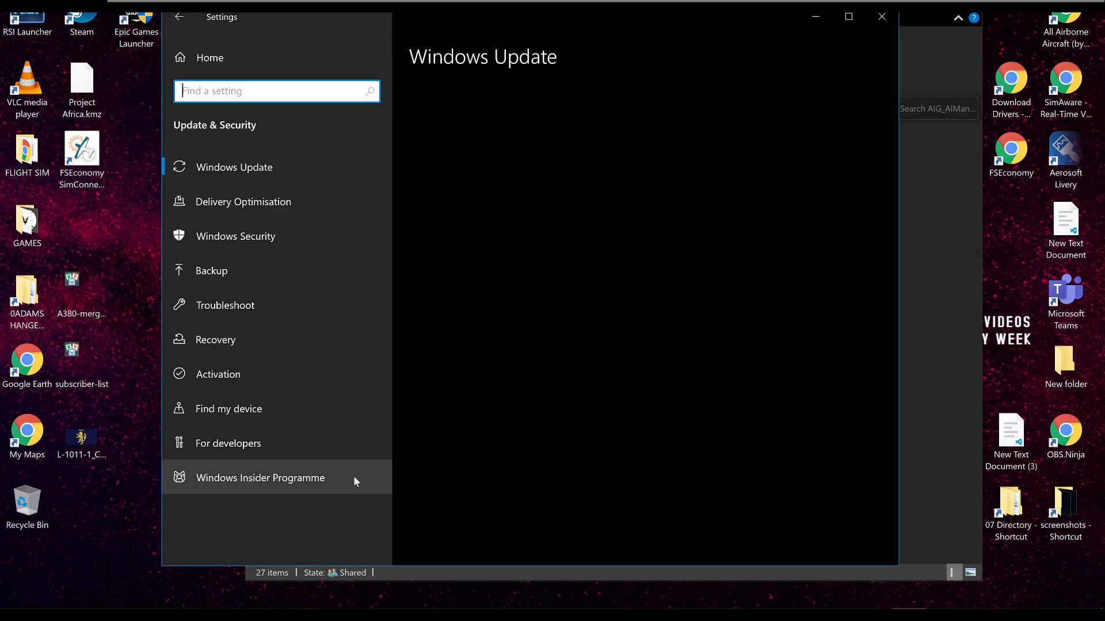
{"action": "left_click", "coordinate": [287, 229]}
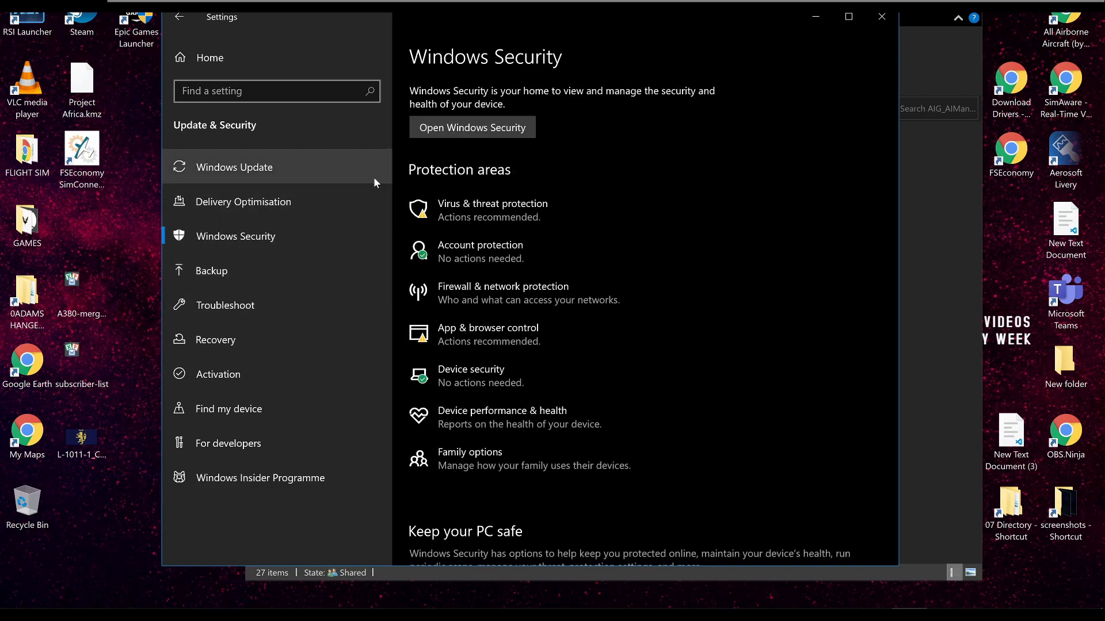
{"action": "left_click", "coordinate": [514, 215]}
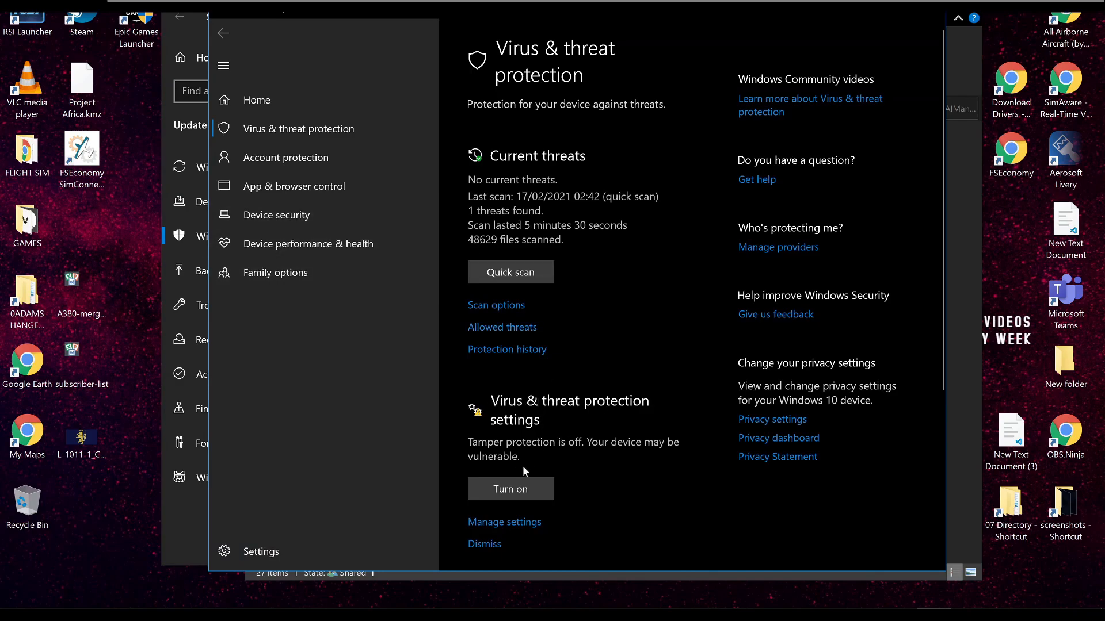
- Turn off Real-time protection in the Virus & threat protection settings and close the Windows Security and Settings windows
{"action": "left_click", "coordinate": [512, 522]}
{"action": "left_click", "coordinate": [482, 264]}
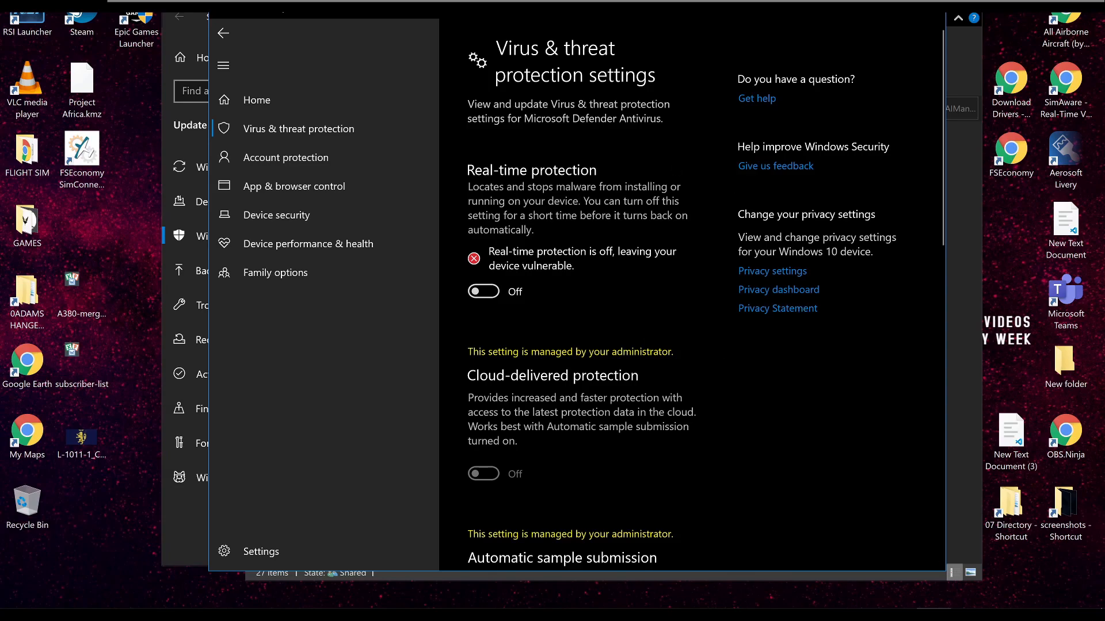
{"action": "left_click", "coordinate": [947, 16]}
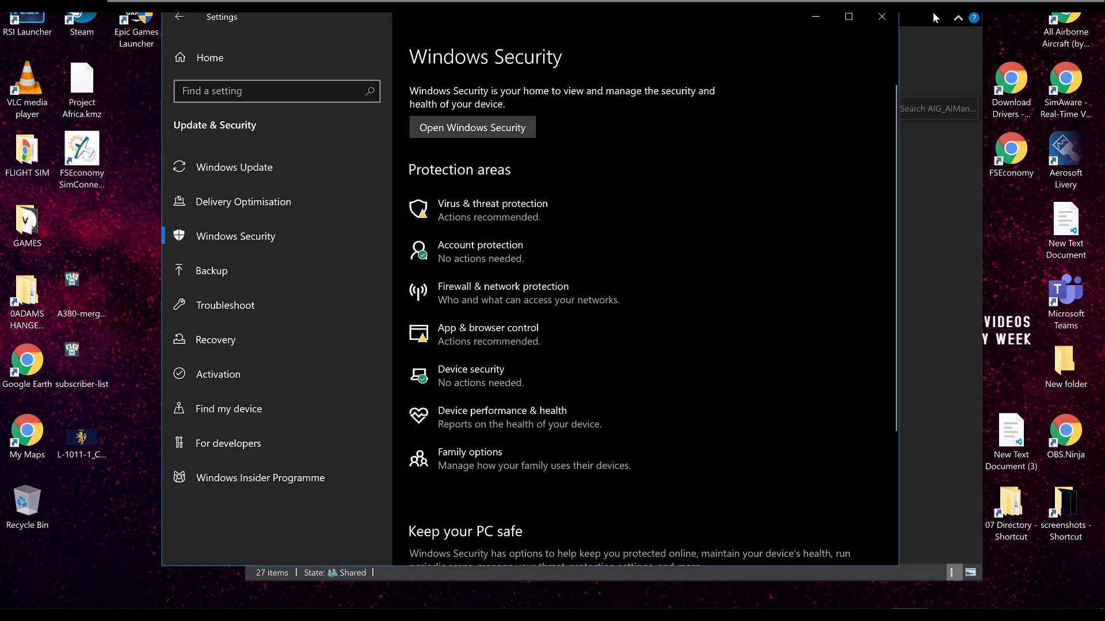
{"action": "left_click", "coordinate": [886, 17]}
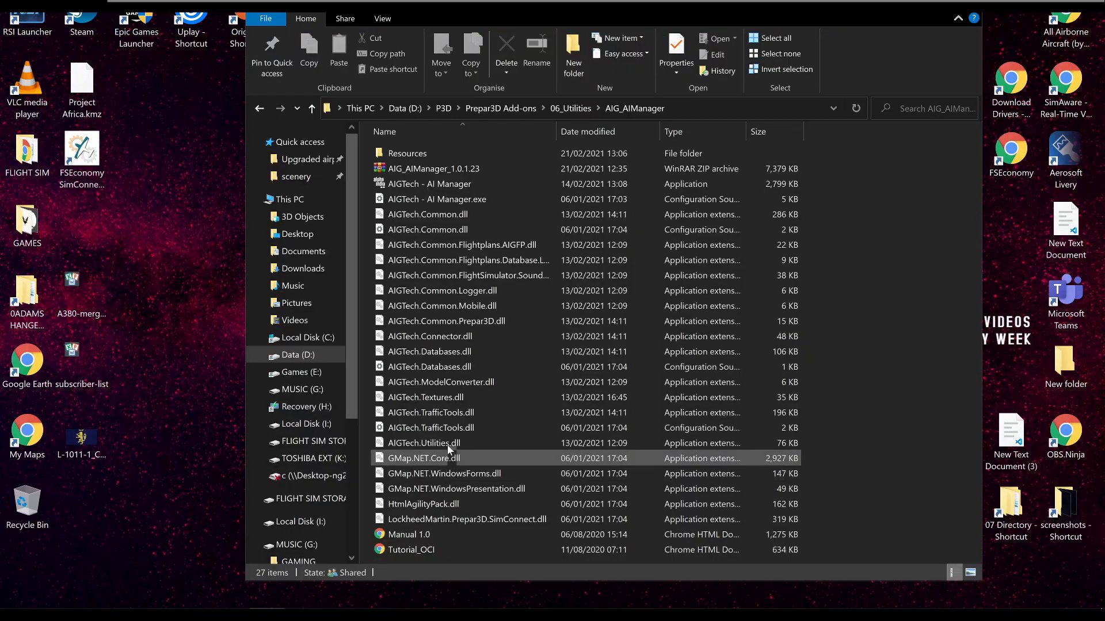
- Run AIGTech - AI Manager as administrator, minimise File Explorer, and confirm P3DV5 as the flight simulator version
{"action": "left_click", "coordinate": [412, 183]}
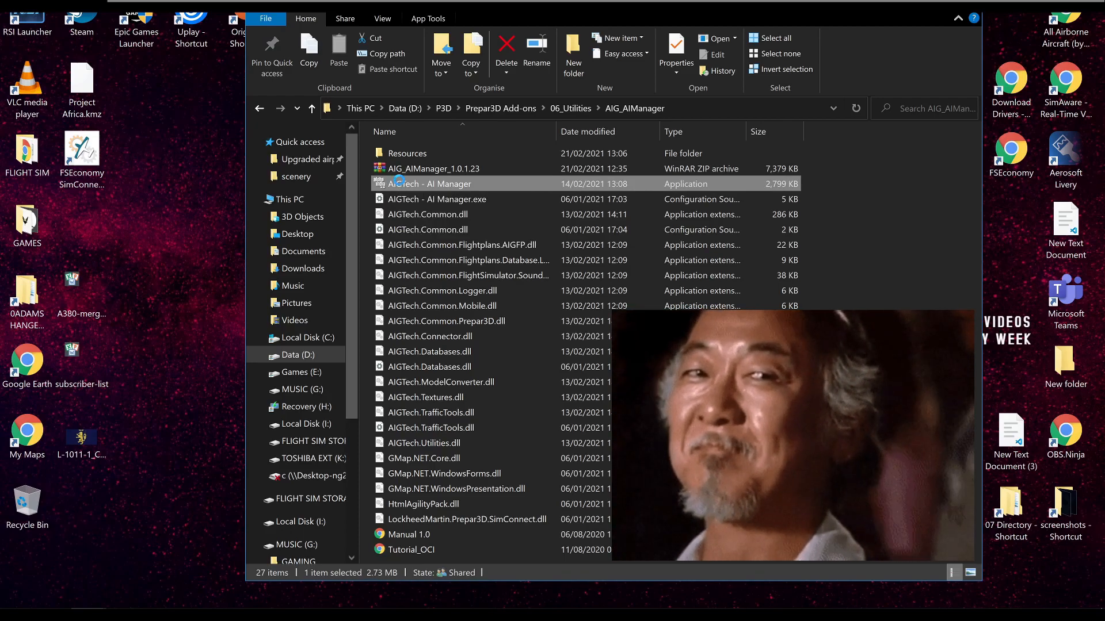
{"action": "right_click", "coordinate": [402, 182]}
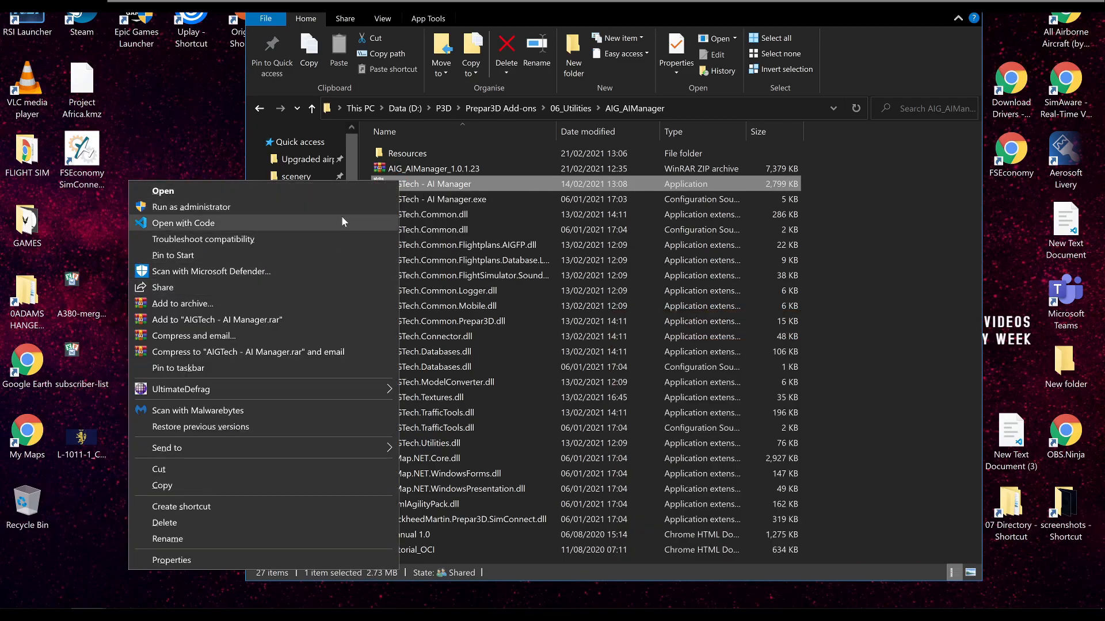
{"action": "left_click", "coordinate": [212, 207]}
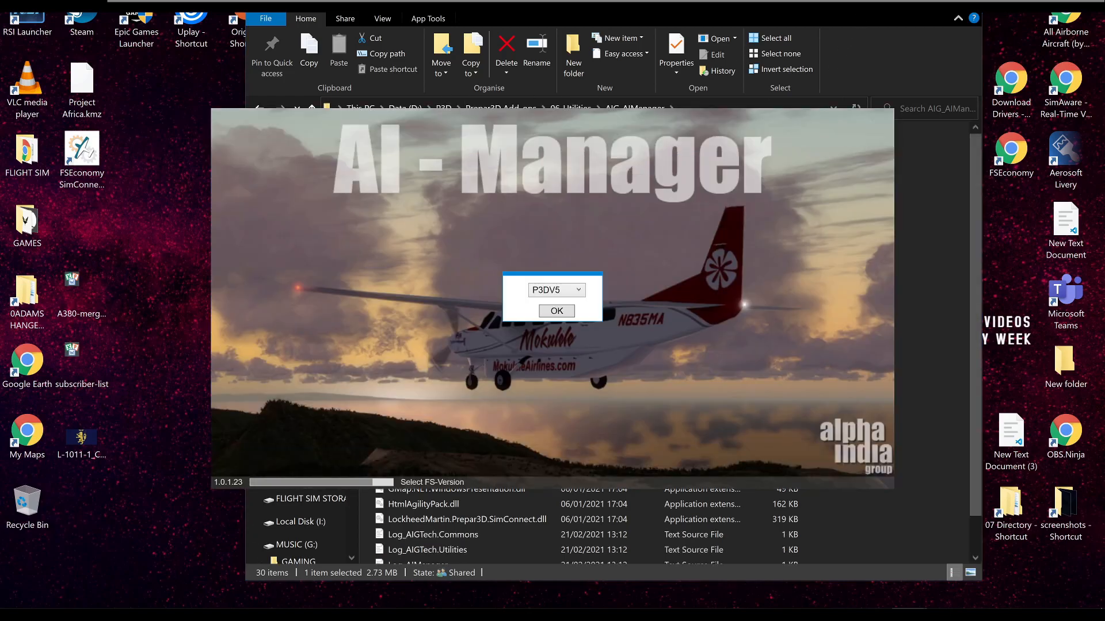
{"action": "left_click", "coordinate": [897, 4]}
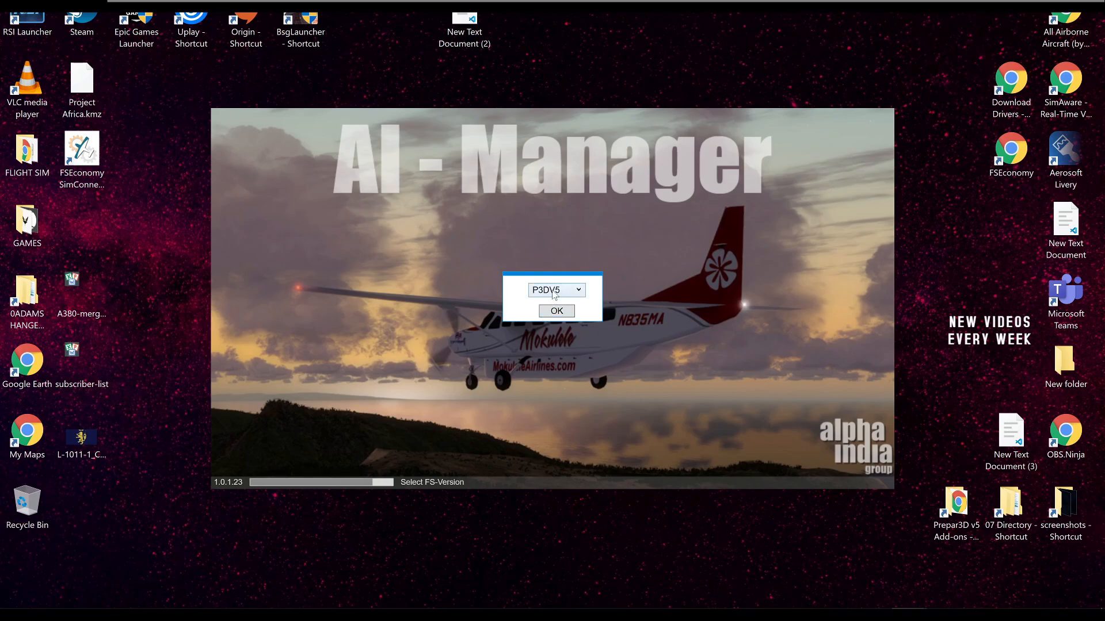
{"action": "left_click", "coordinate": [556, 311]}
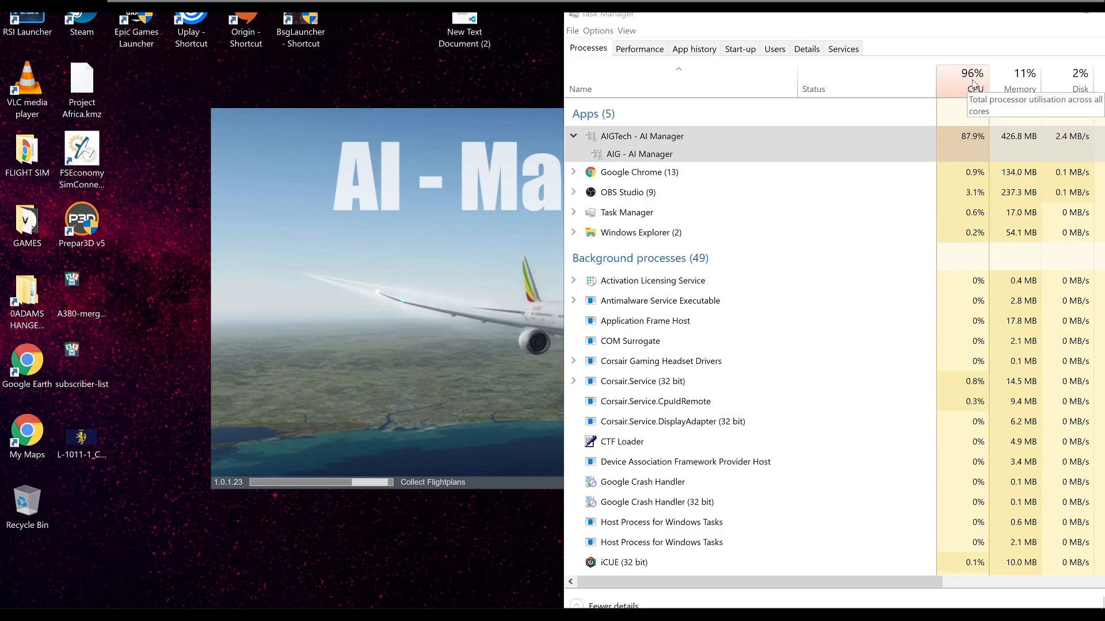
- End the AIGTech - AI Manager task in Task Manager and check the process list for any remaining instance
{"action": "left_click", "coordinate": [889, 155]}
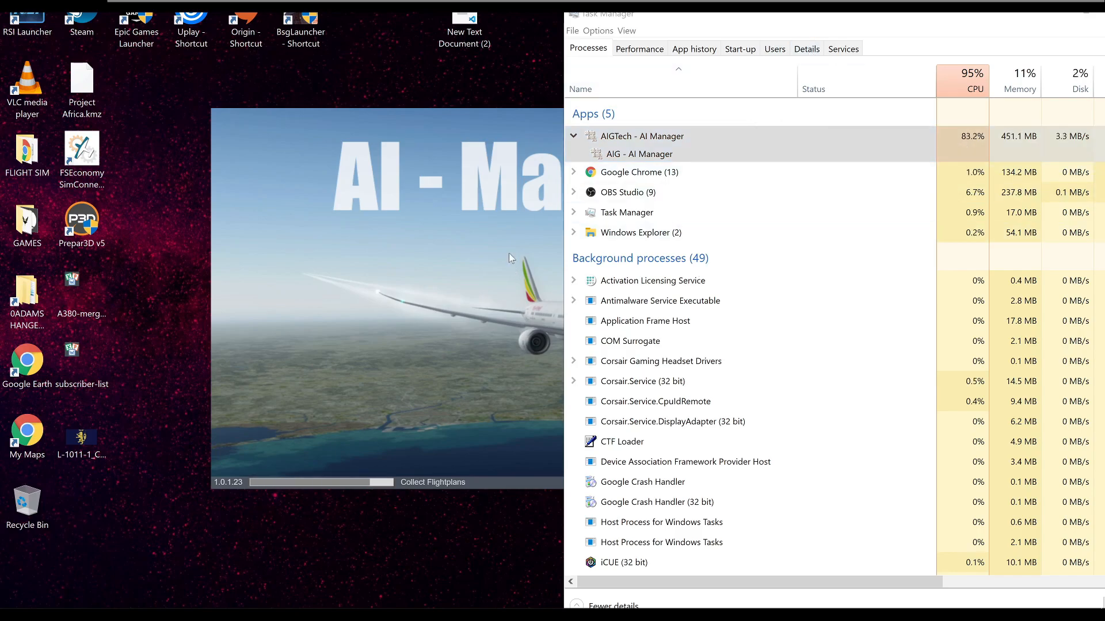
{"action": "left_click", "coordinate": [670, 146]}
{"action": "right_click", "coordinate": [670, 146]}
{"action": "left_click", "coordinate": [698, 163]}
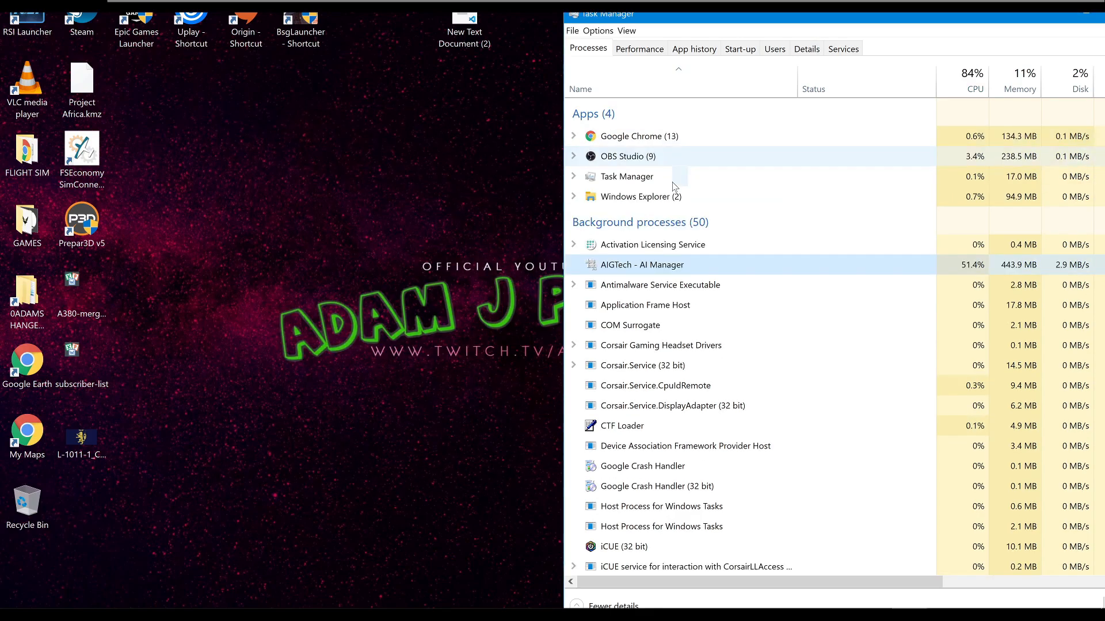
{"action": "scroll", "coordinate": [633, 437], "scroll_direction": "down", "scroll_amount": 3}
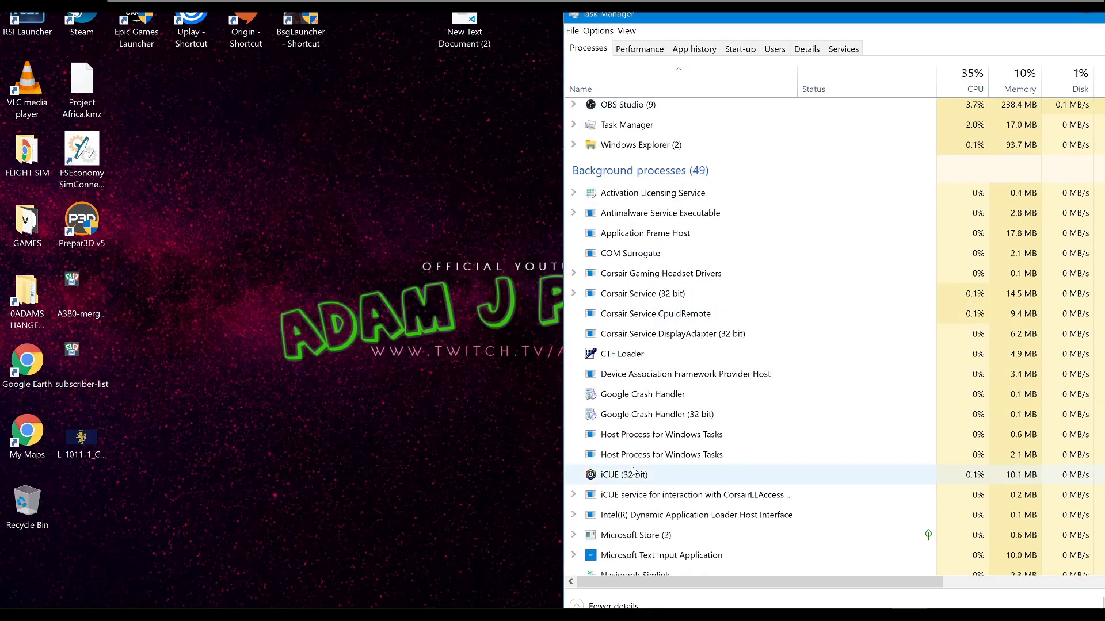
{"action": "scroll", "coordinate": [633, 470], "scroll_direction": "down", "scroll_amount": 3}
{"action": "scroll", "coordinate": [639, 478], "scroll_direction": "up", "scroll_amount": 5}
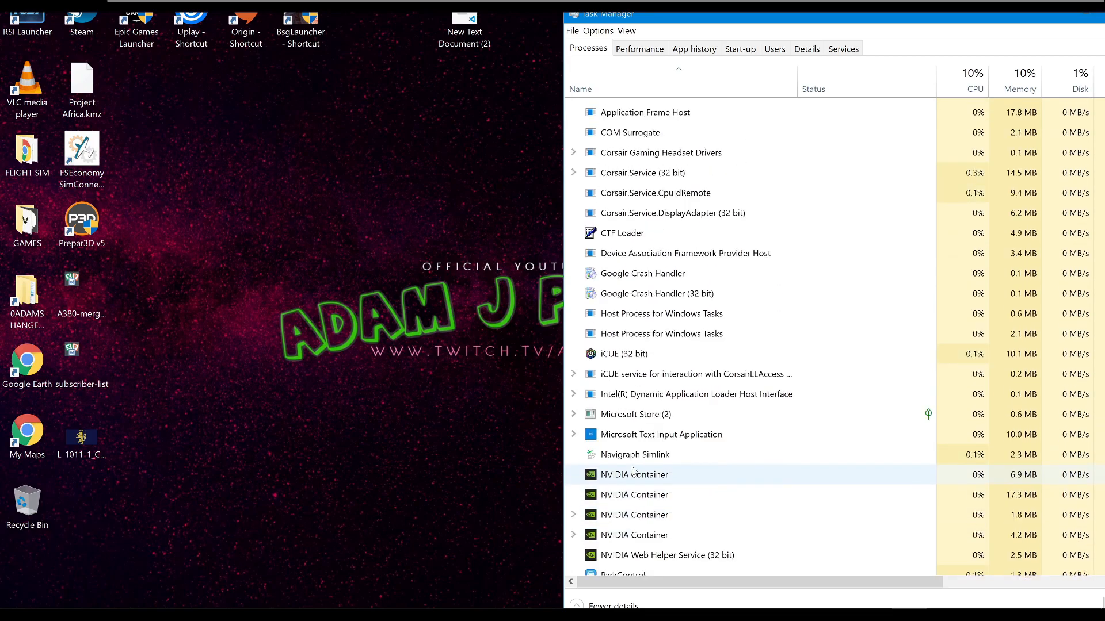
{"action": "scroll", "coordinate": [640, 480], "scroll_direction": "up", "scroll_amount": 2}
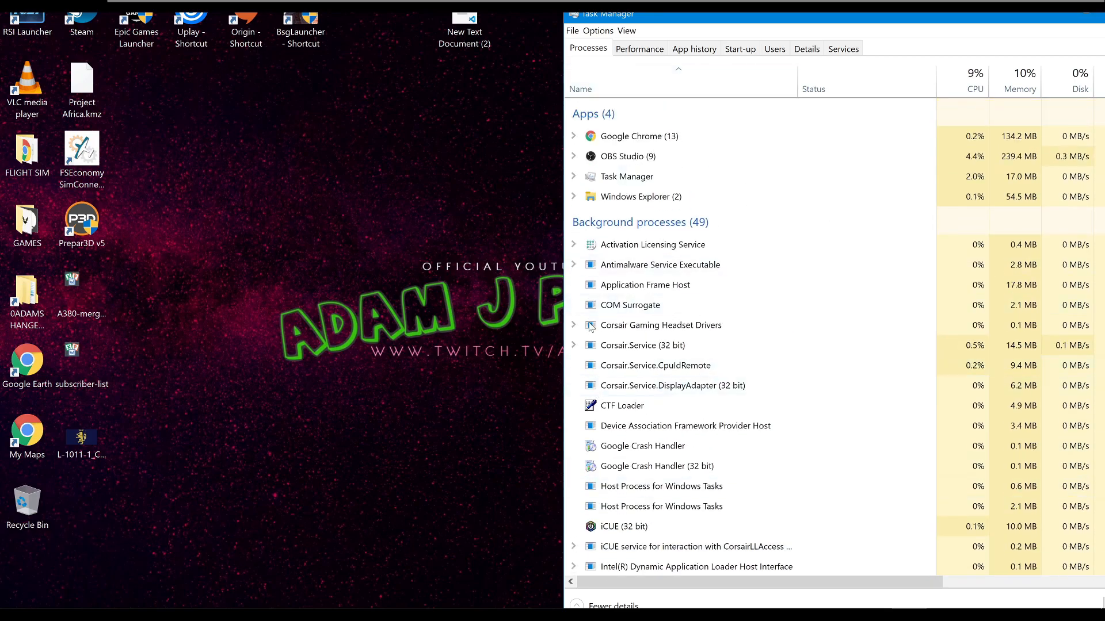
- Switch to the AIG_AIManager folder in File Explorer, relaunch AIGTech - AI Manager as administrator, and confirm P3DV5 as the simulator
{"action": "mouse_move", "coordinate": [131, 601]}
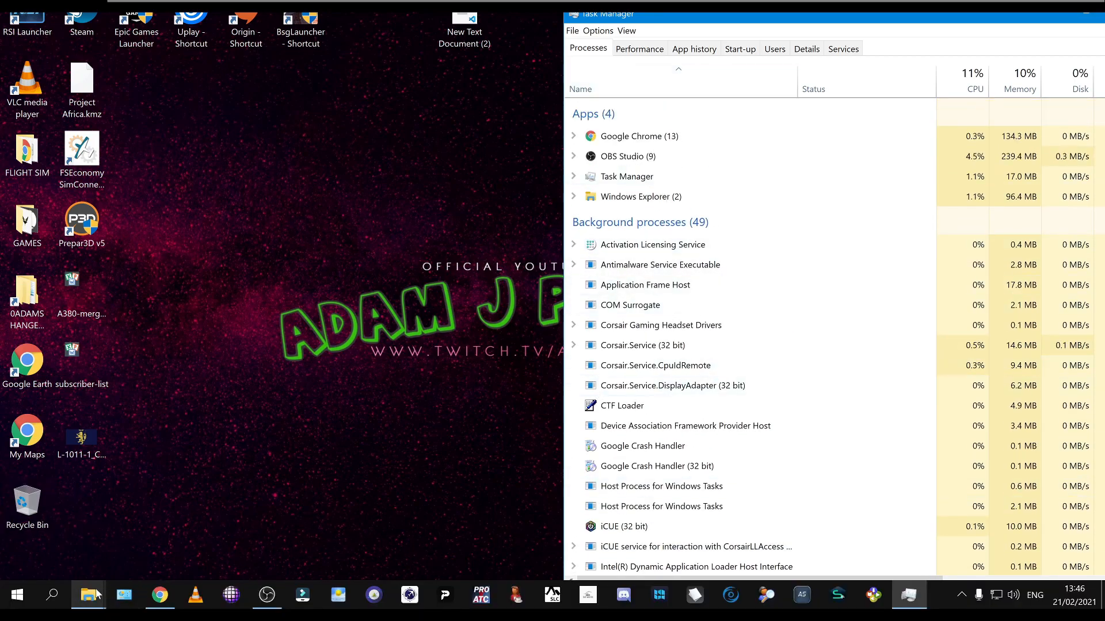
{"action": "left_click", "coordinate": [132, 535]}
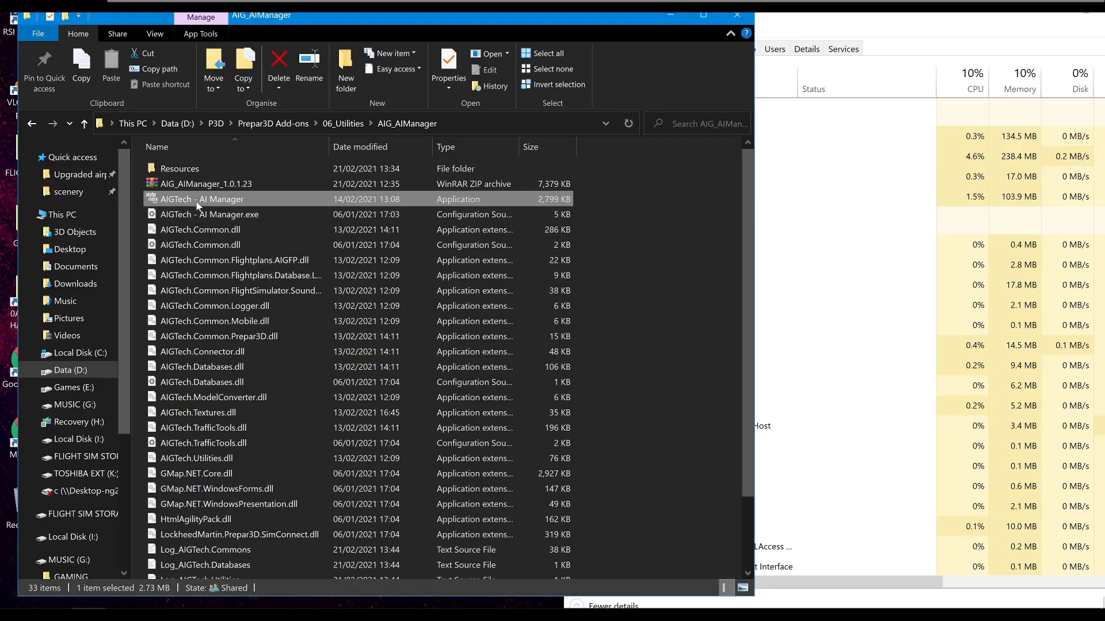
{"action": "right_click", "coordinate": [197, 203]}
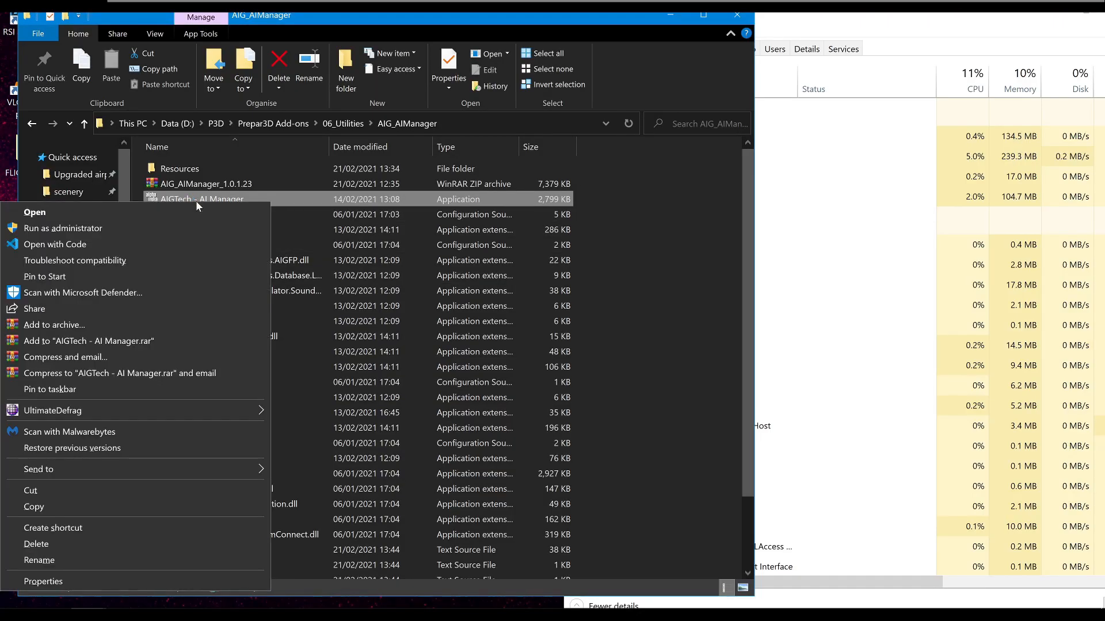
{"action": "left_click", "coordinate": [190, 230]}
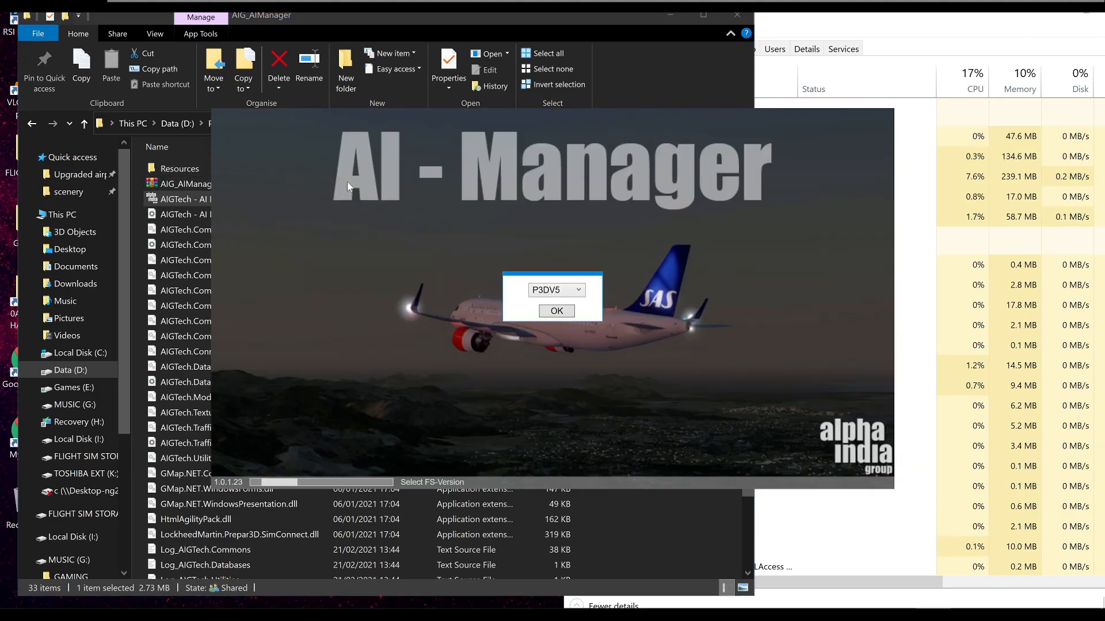
{"action": "left_click", "coordinate": [548, 313]}
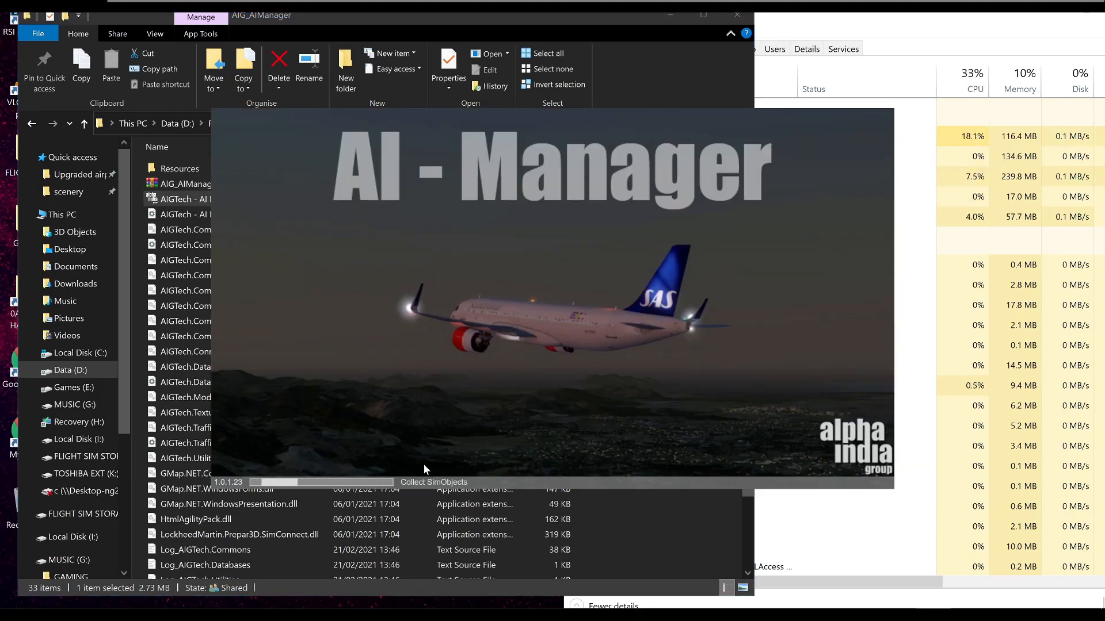
- Inspect the files in the Resources\AIM subfolder, return to the AIG_AIManager folder, and minimise File Explorer
{"action": "double_click", "coordinate": [170, 169]}
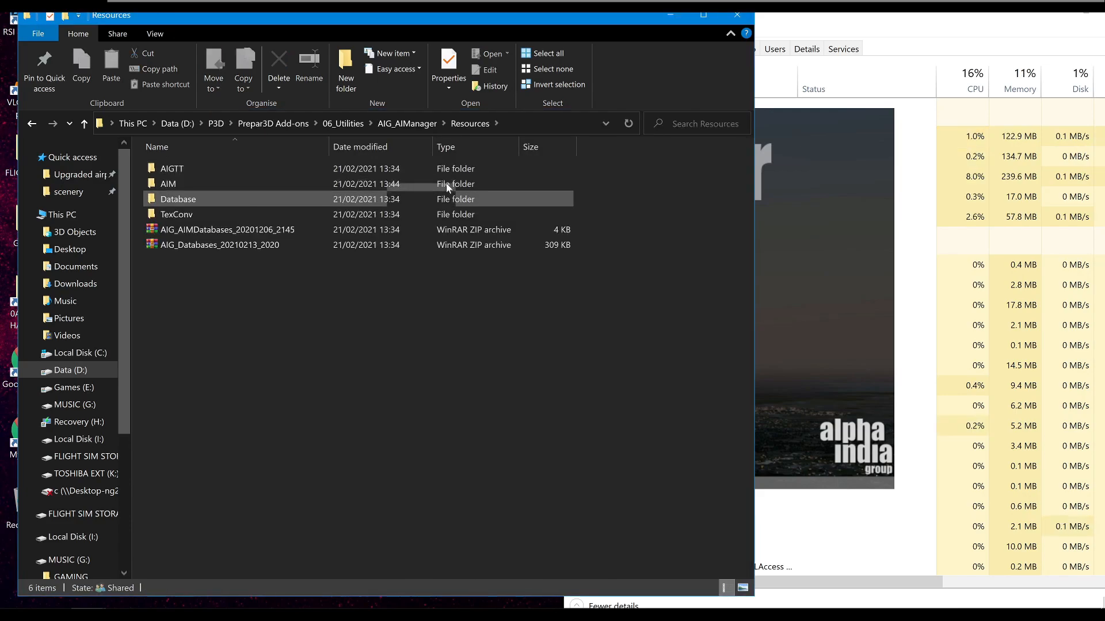
{"action": "double_click", "coordinate": [180, 179]}
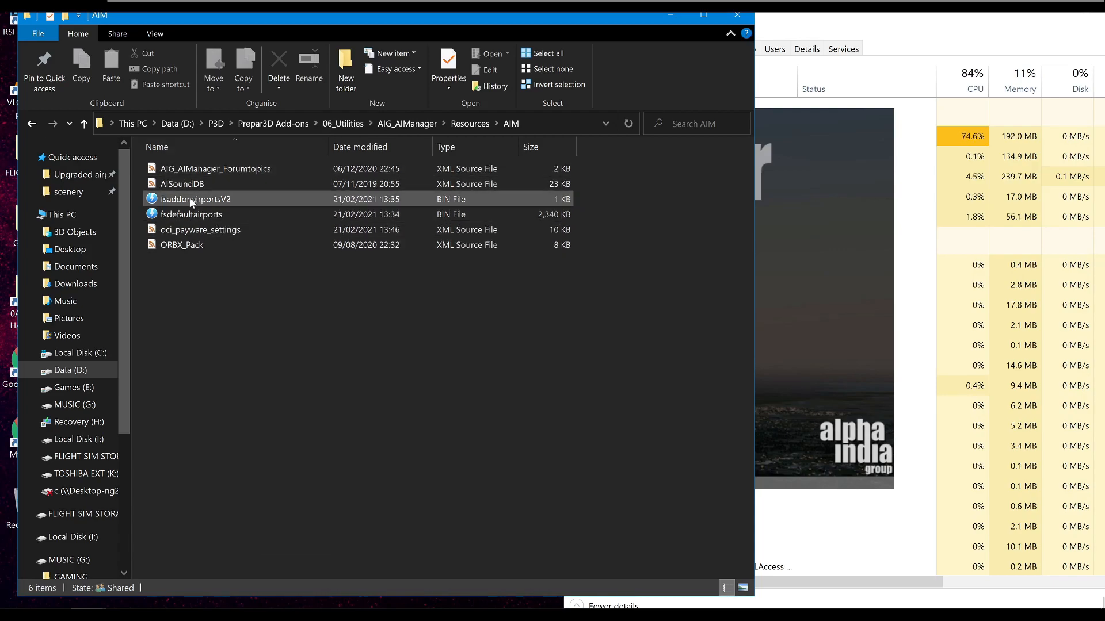
{"action": "mouse_move", "coordinate": [184, 204]}
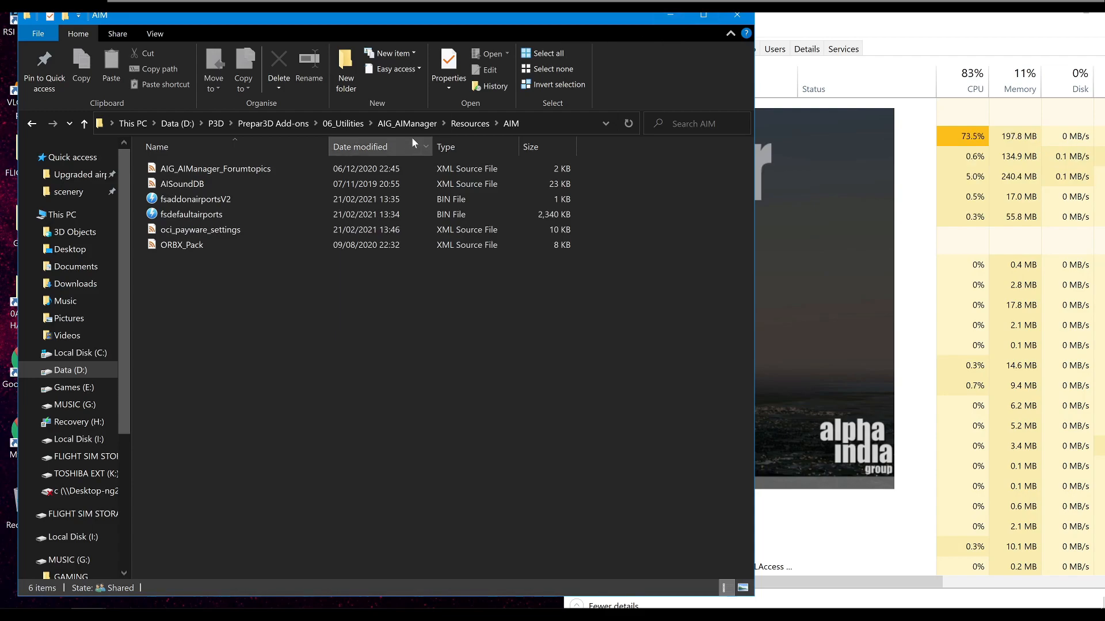
{"action": "left_click", "coordinate": [423, 124]}
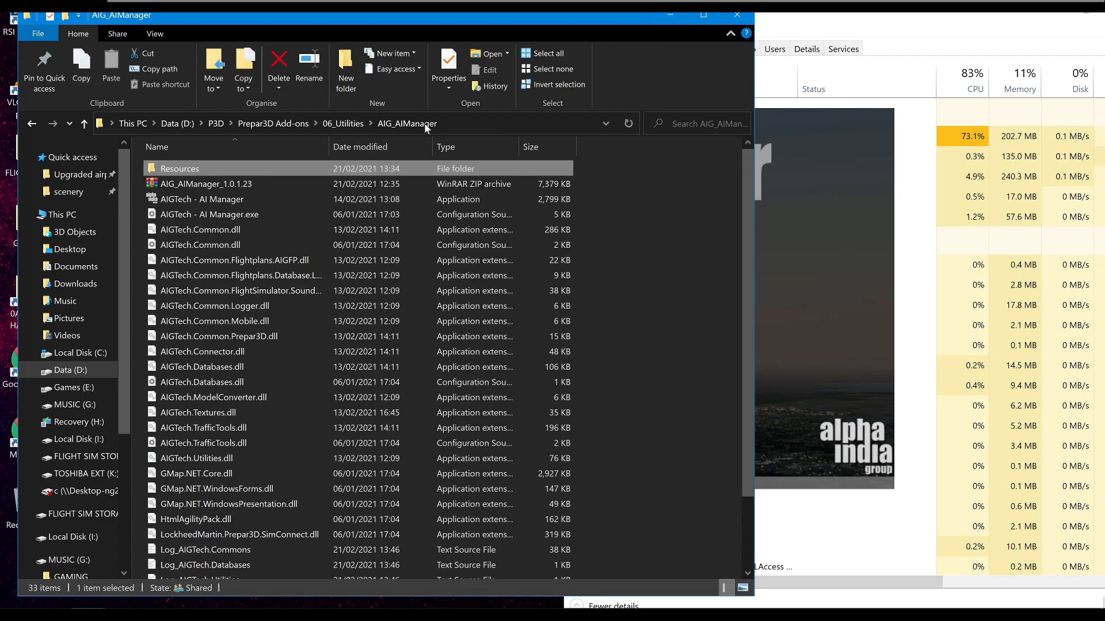
{"action": "left_click", "coordinate": [670, 14]}
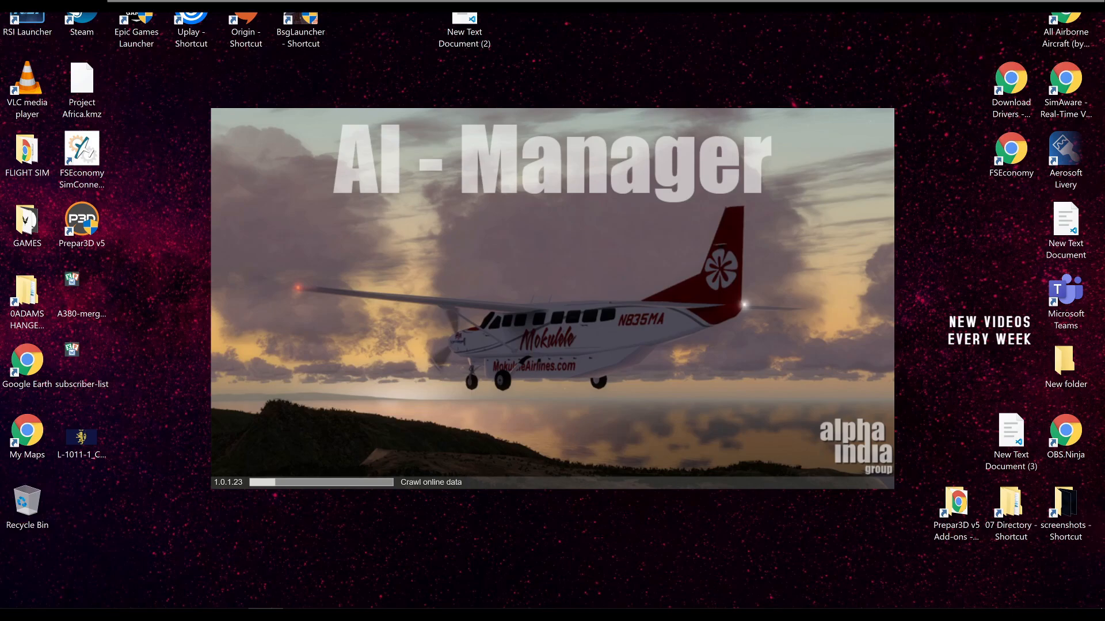
- Open the Prepar3D v5 Add-ons folder from the desktop and highlight the FSDG Cape Town, Durban and Mauritius folders
{"action": "double_click", "coordinate": [972, 515]}
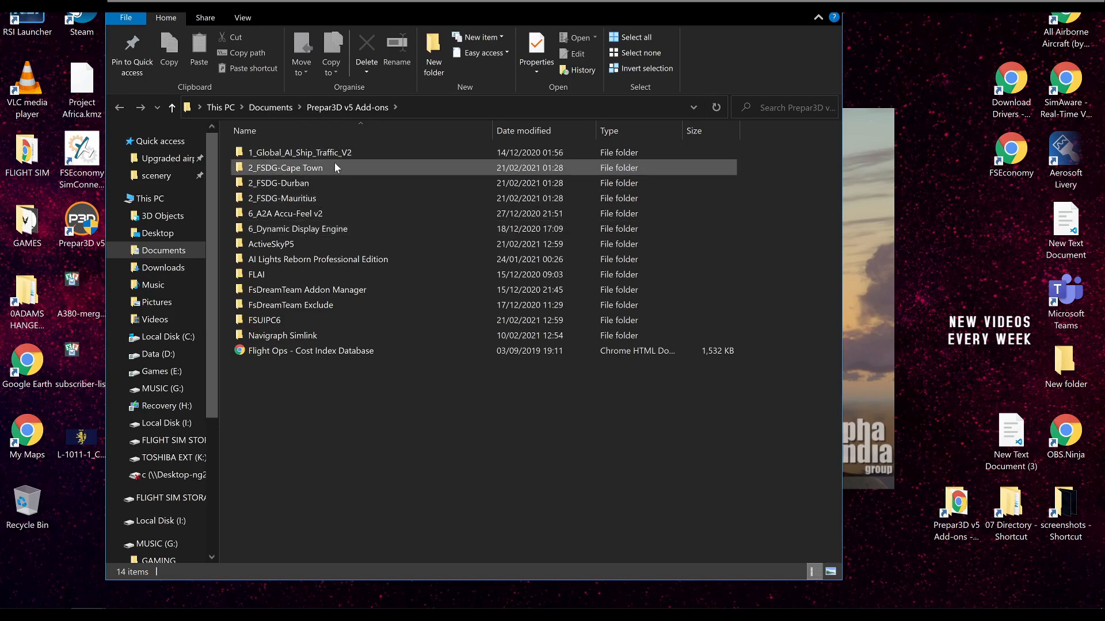
{"action": "left_click_drag", "start_coordinate": [748, 163], "coordinate": [720, 192]}
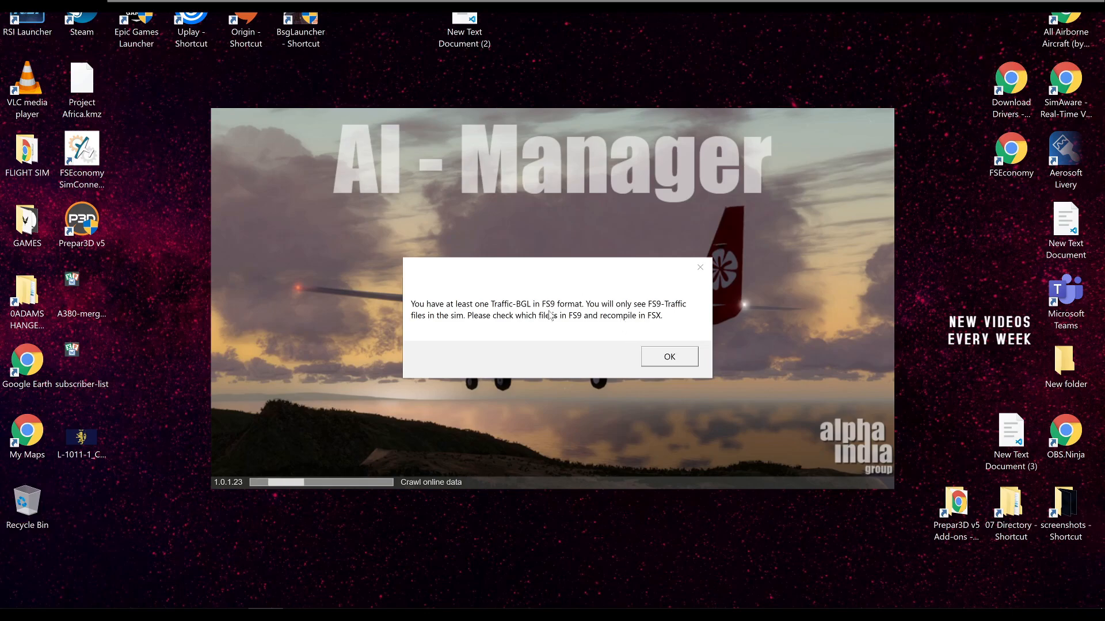
- Acknowledge the Traffic-BGL format message and reposition the AI Manager main window nearer the middle of the desktop
{"action": "left_click", "coordinate": [655, 361]}
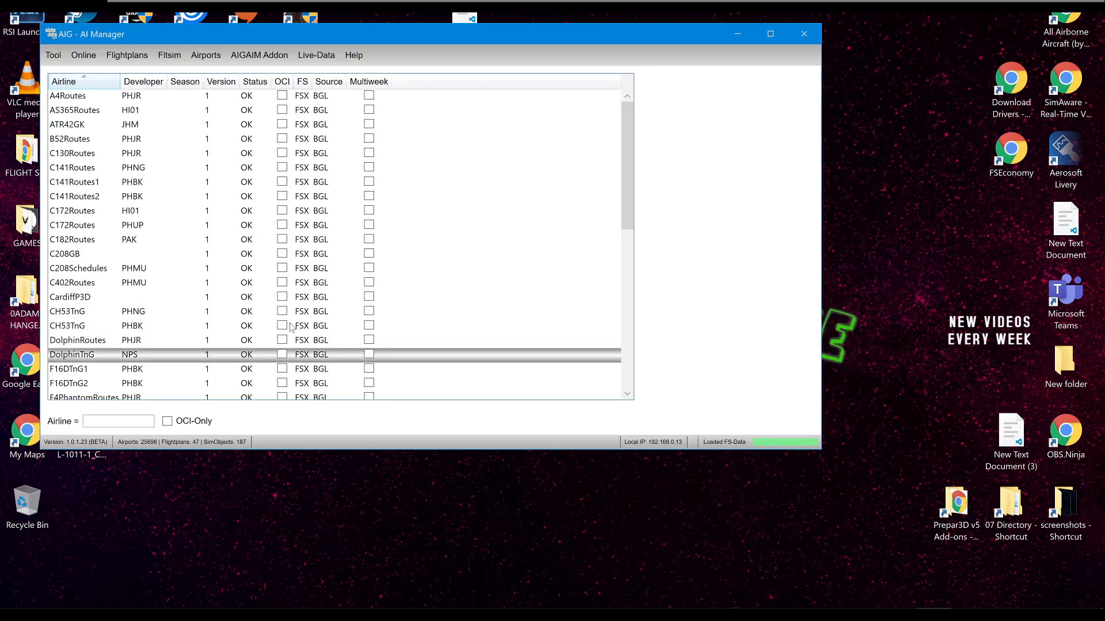
{"action": "left_click_drag", "start_coordinate": [435, 34], "coordinate": [574, 74]}
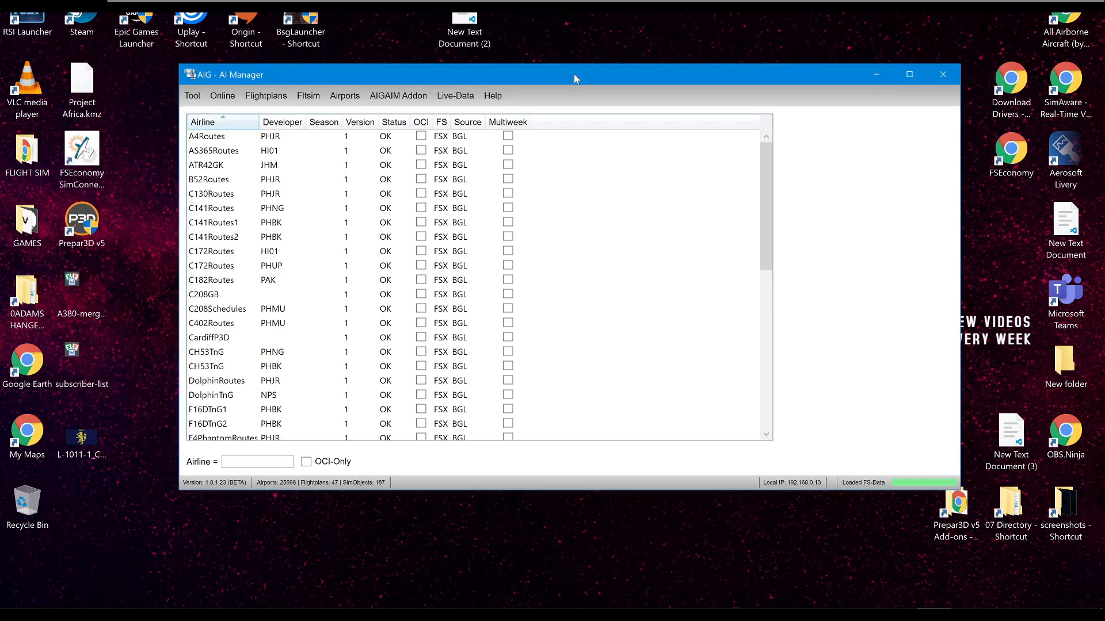
- Review the Prepar3D v5 Add-ons folder again, check processor usage in Task Manager, and put both windows away
{"action": "double_click", "coordinate": [976, 505]}
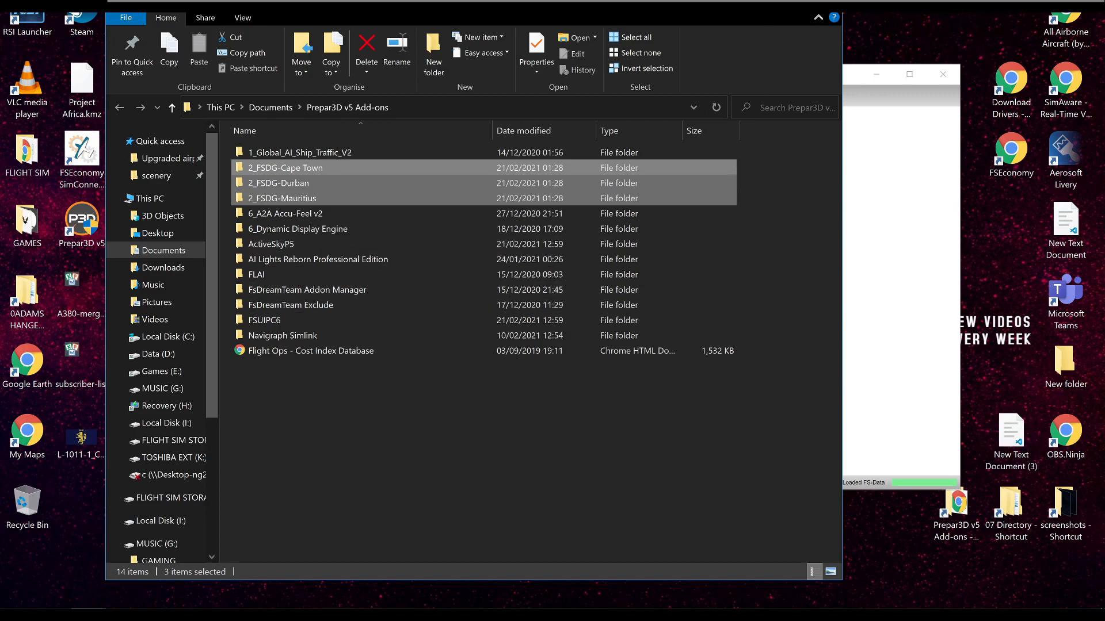
{"action": "left_click", "coordinate": [758, 4]}
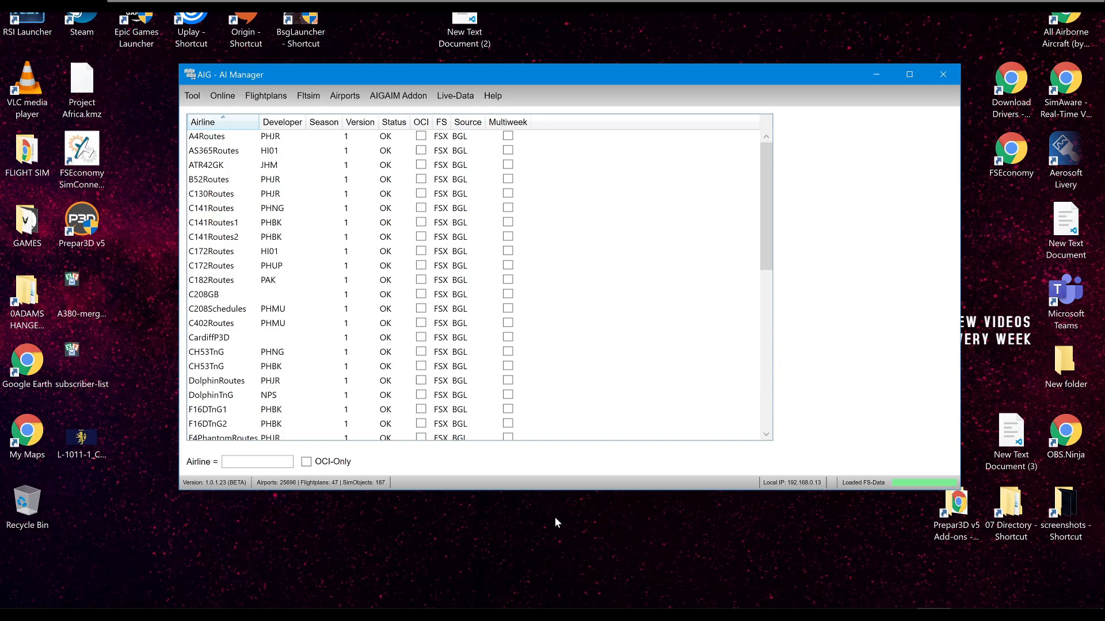
{"action": "mouse_move", "coordinate": [830, 608]}
{"action": "left_click", "coordinate": [897, 599]}
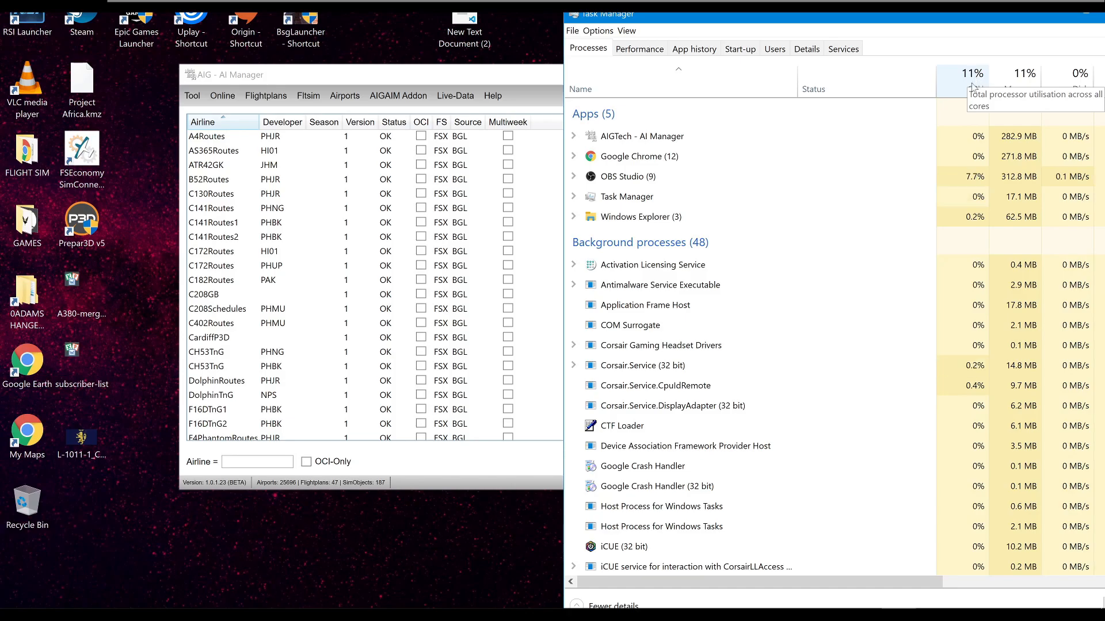
{"action": "left_click", "coordinate": [1081, 19]}
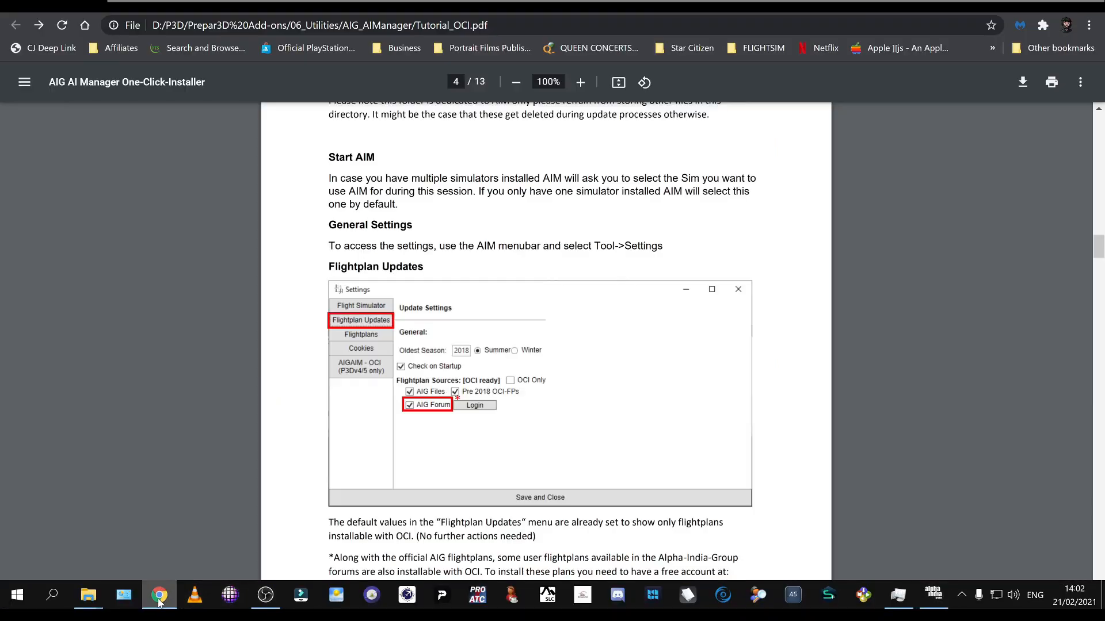
- Switch to Chrome and read the Setup section of the Tutorial_OCI PDF on starting and configuring AIM
{"action": "left_click", "coordinate": [159, 595]}
{"action": "scroll", "coordinate": [295, 413], "scroll_direction": "up", "scroll_amount": 6}
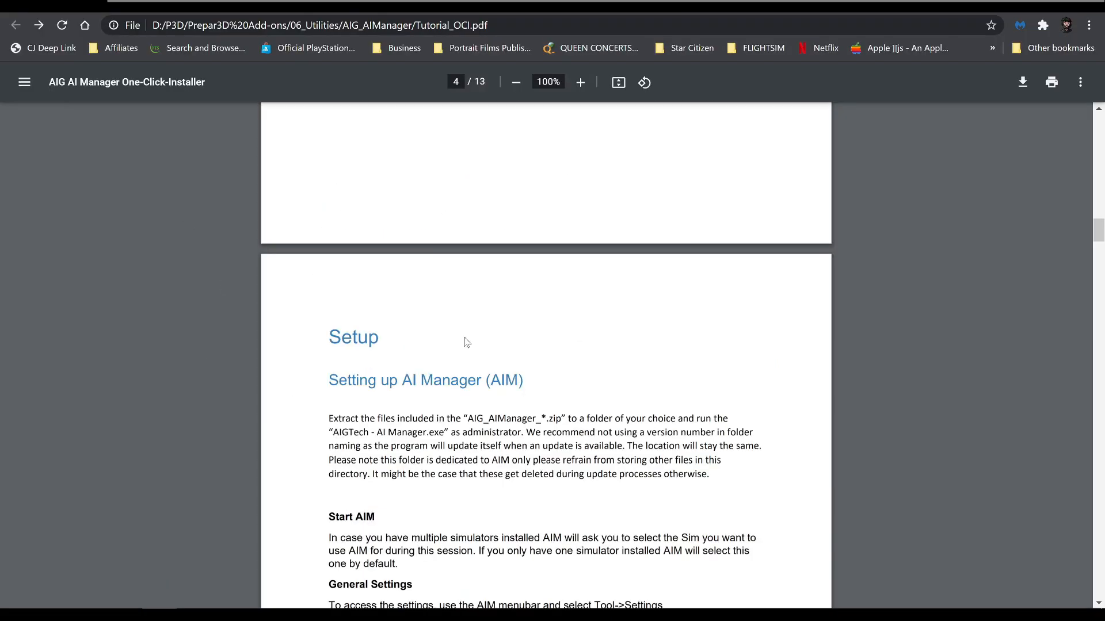
{"action": "scroll", "coordinate": [366, 451], "scroll_direction": "down", "scroll_amount": 4}
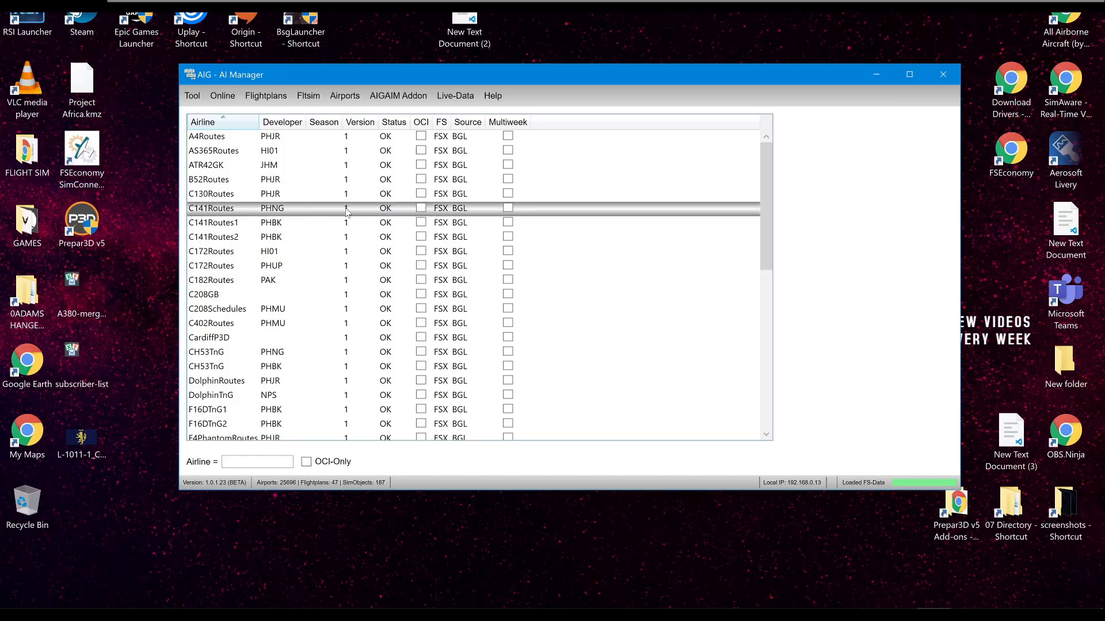
- Switch to AI Manager, open its Settings window, and place it over the main window
{"action": "left_click", "coordinate": [199, 98]}
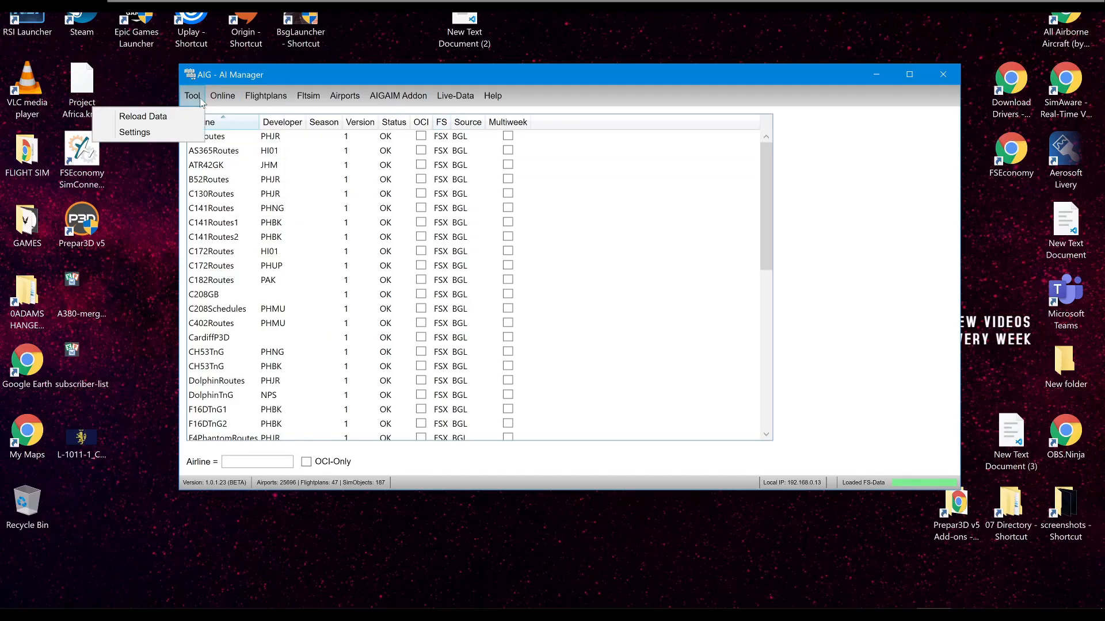
{"action": "left_click", "coordinate": [170, 133]}
{"action": "left_click_drag", "start_coordinate": [187, 56], "coordinate": [434, 154]}
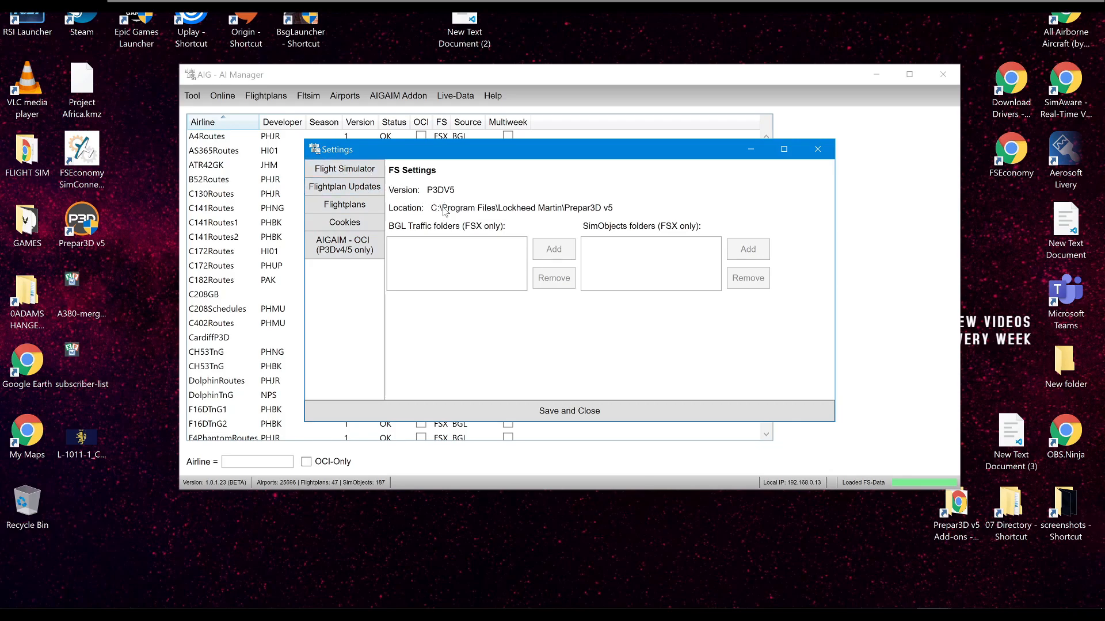
- Open the AIG Forum login from the flightplan update settings, check the account's sign-in, and close the forum window
{"action": "left_click", "coordinate": [353, 195]}
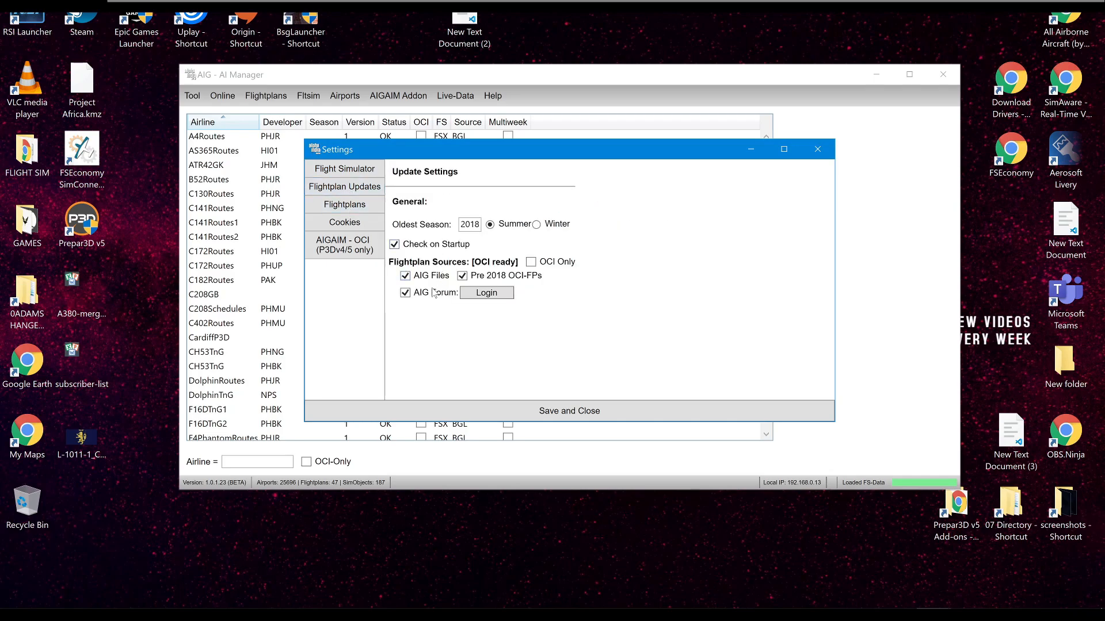
{"action": "left_click", "coordinate": [480, 291]}
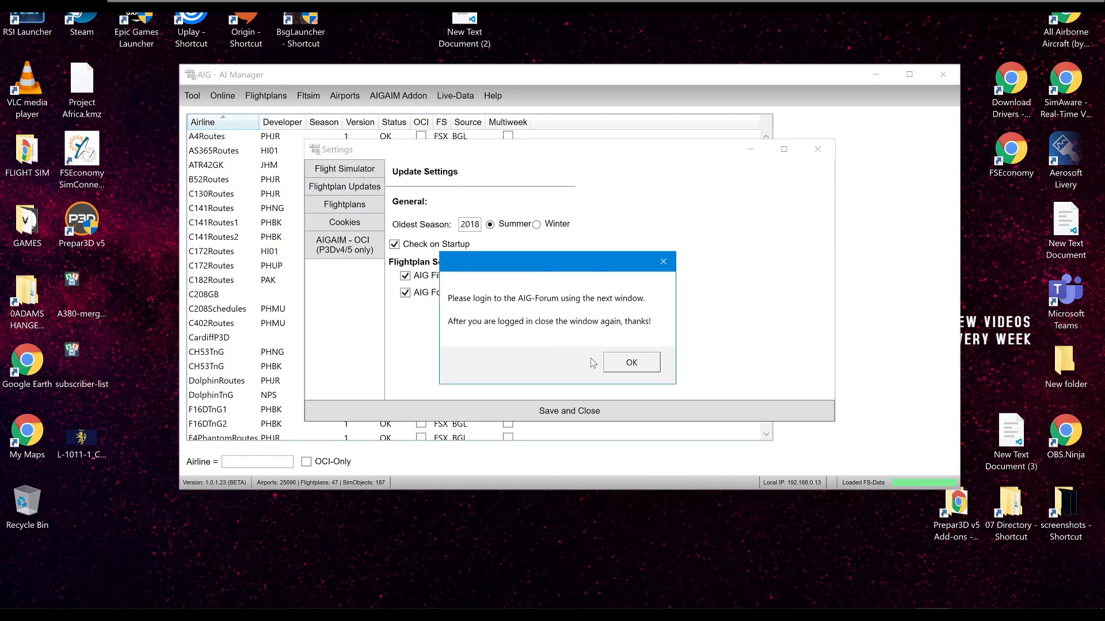
{"action": "left_click", "coordinate": [635, 366]}
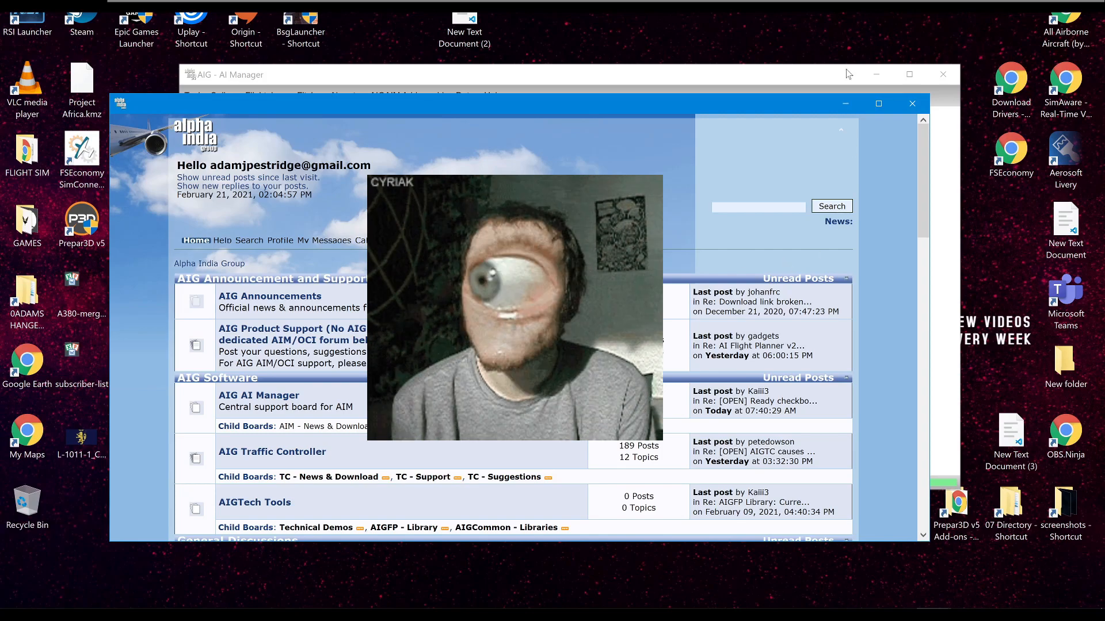
{"action": "left_click", "coordinate": [912, 105]}
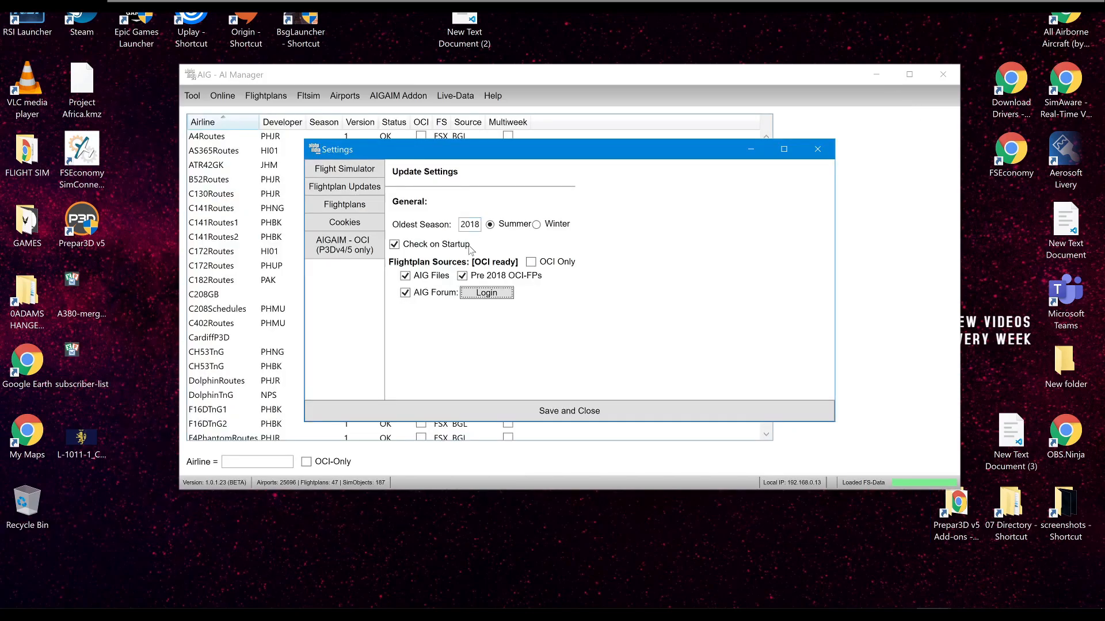
- Look over the Flightplans compiler settings, start the AIGAIM - OCI setup, and continue past its introduction to the Locations page
{"action": "left_click", "coordinate": [355, 206]}
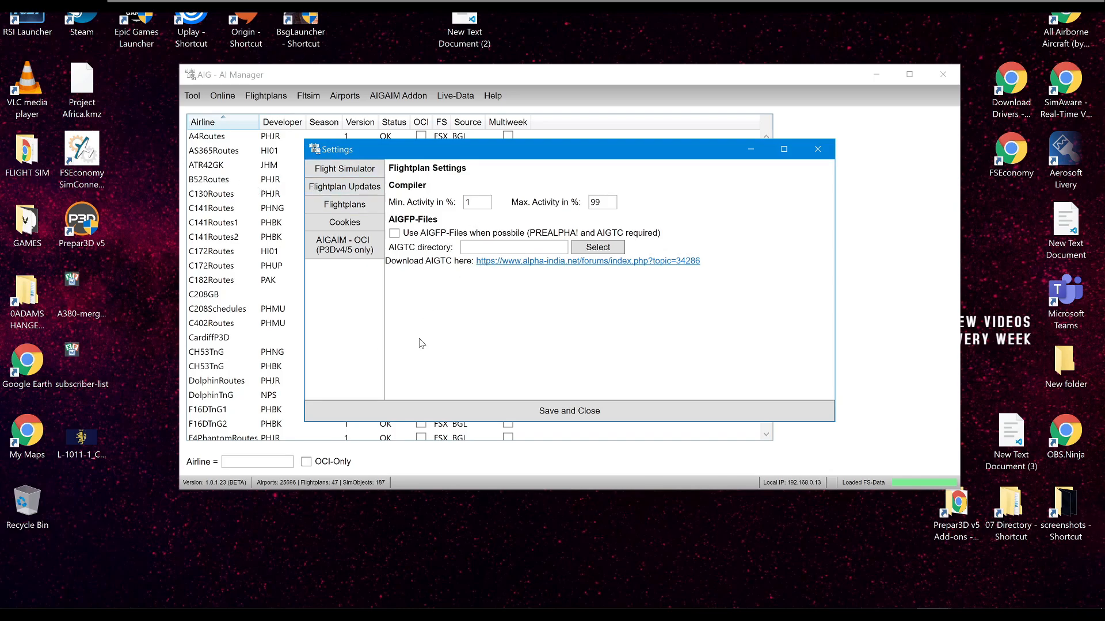
{"action": "left_click", "coordinate": [342, 248]}
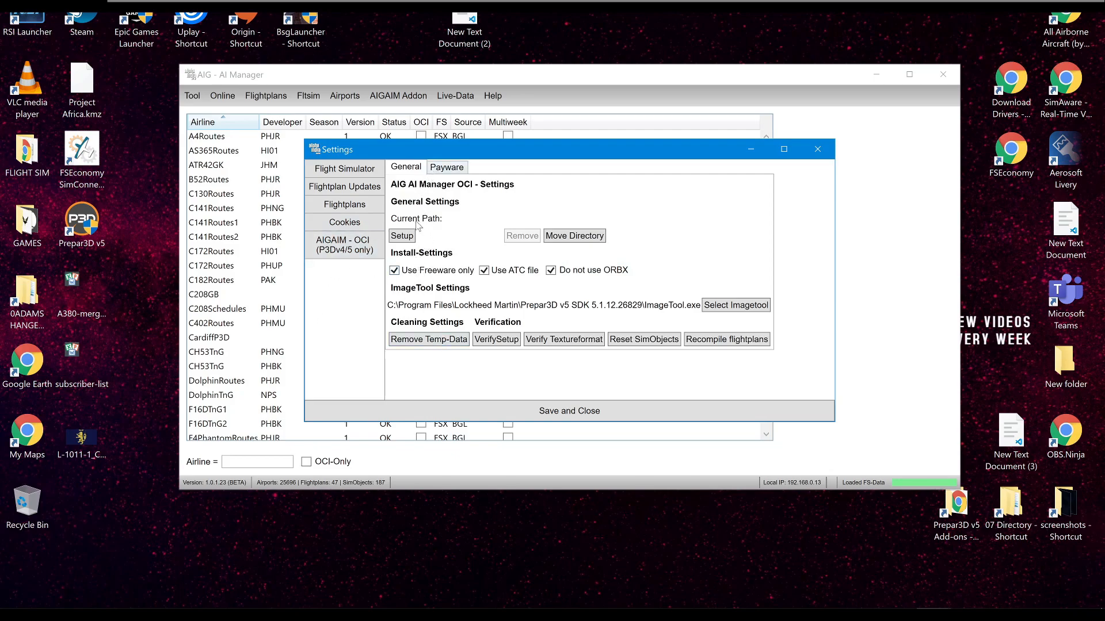
{"action": "left_click", "coordinate": [403, 237]}
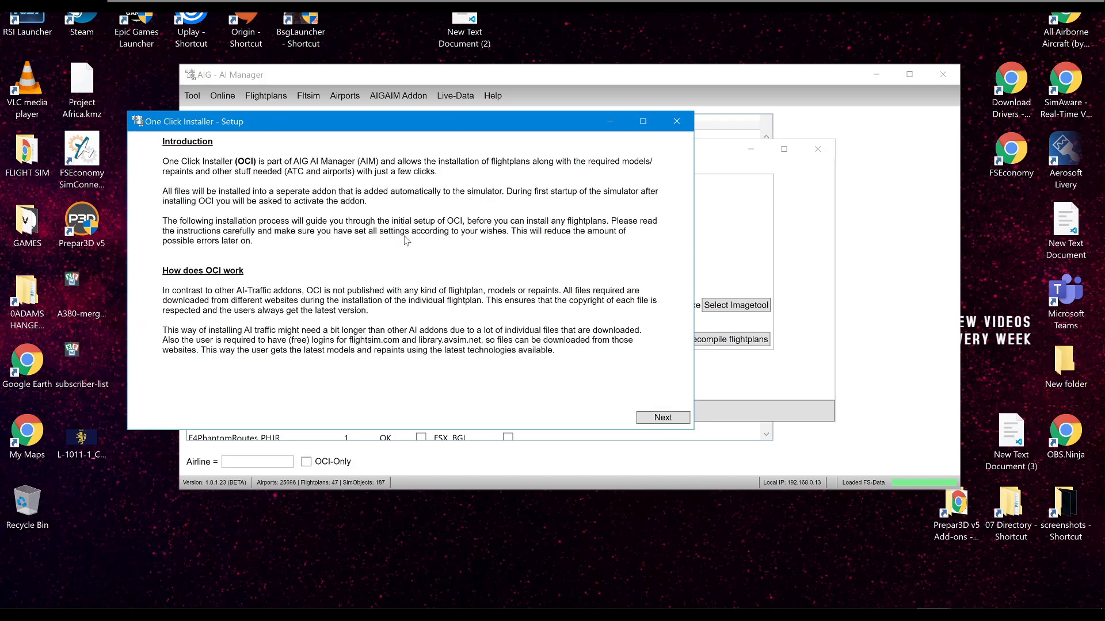
{"action": "left_click", "coordinate": [650, 417]}
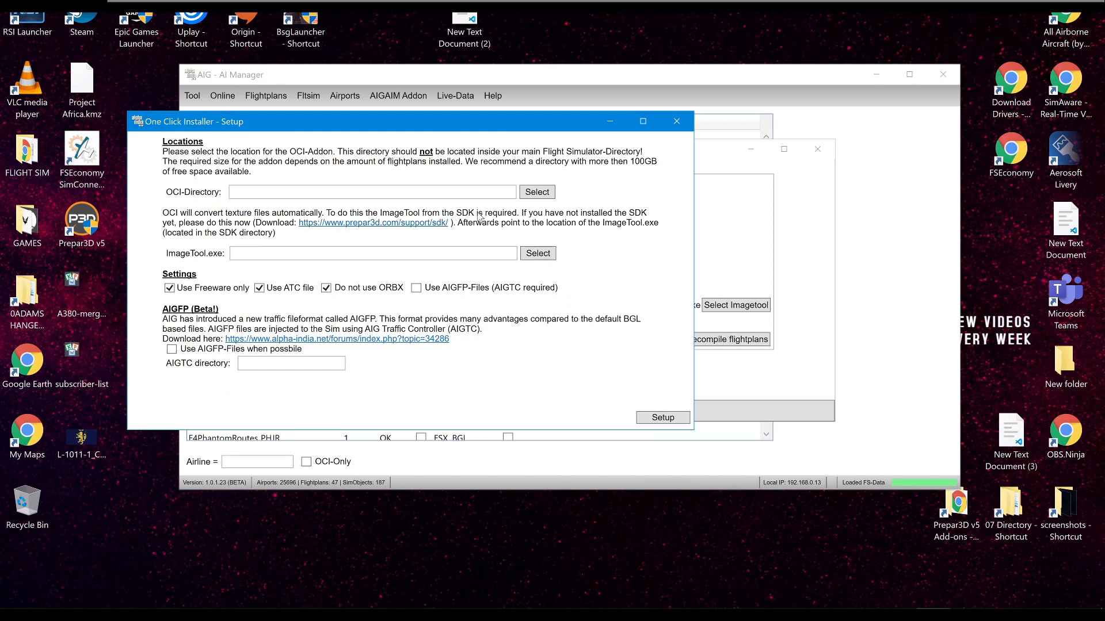
- Set the ImageTool.exe location to ImageTool in C:\Program Files\Lockheed Martin\Prepar3D v5 SDK 5.1.12.26829
{"action": "left_click", "coordinate": [538, 254]}
{"action": "left_click", "coordinate": [246, 165]}
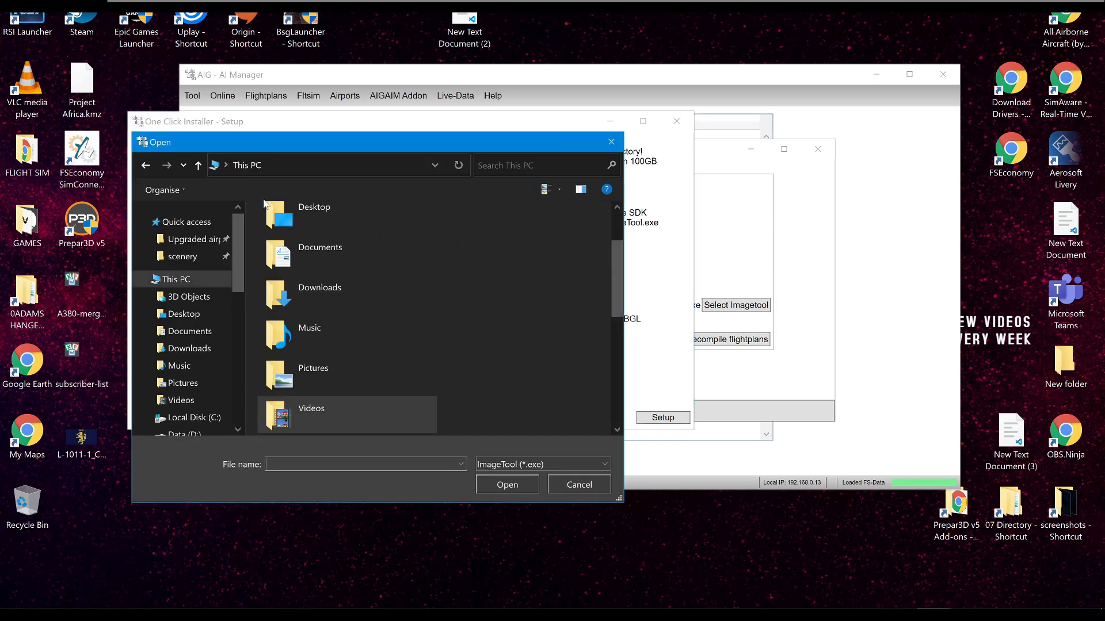
{"action": "scroll", "coordinate": [328, 320], "scroll_direction": "down", "scroll_amount": 6}
{"action": "scroll", "coordinate": [340, 299], "scroll_direction": "up", "scroll_amount": 3}
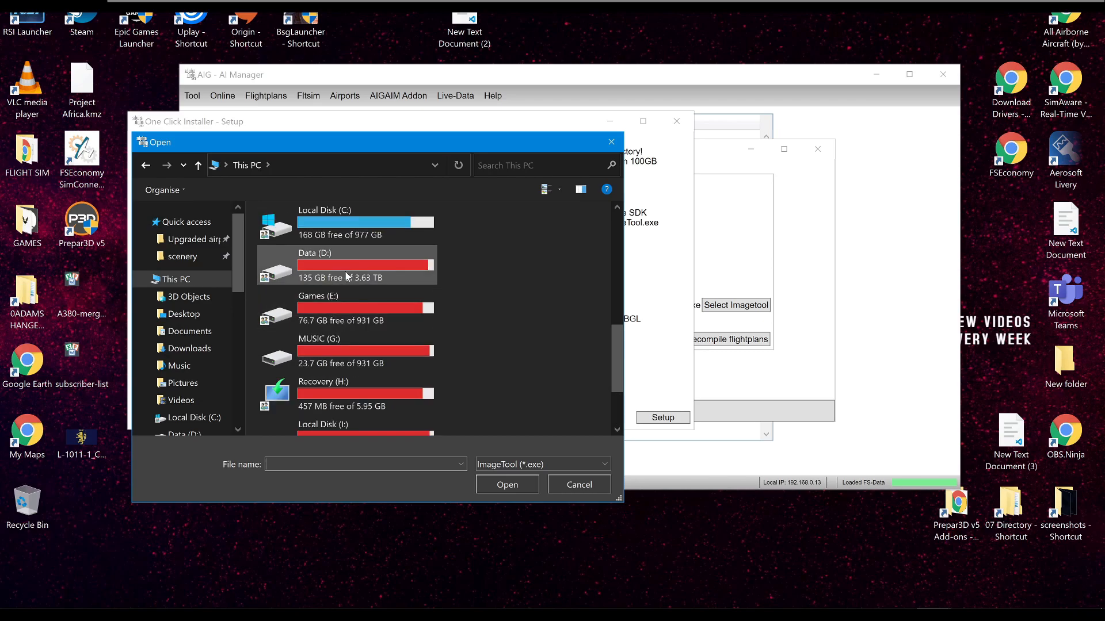
{"action": "double_click", "coordinate": [356, 229]}
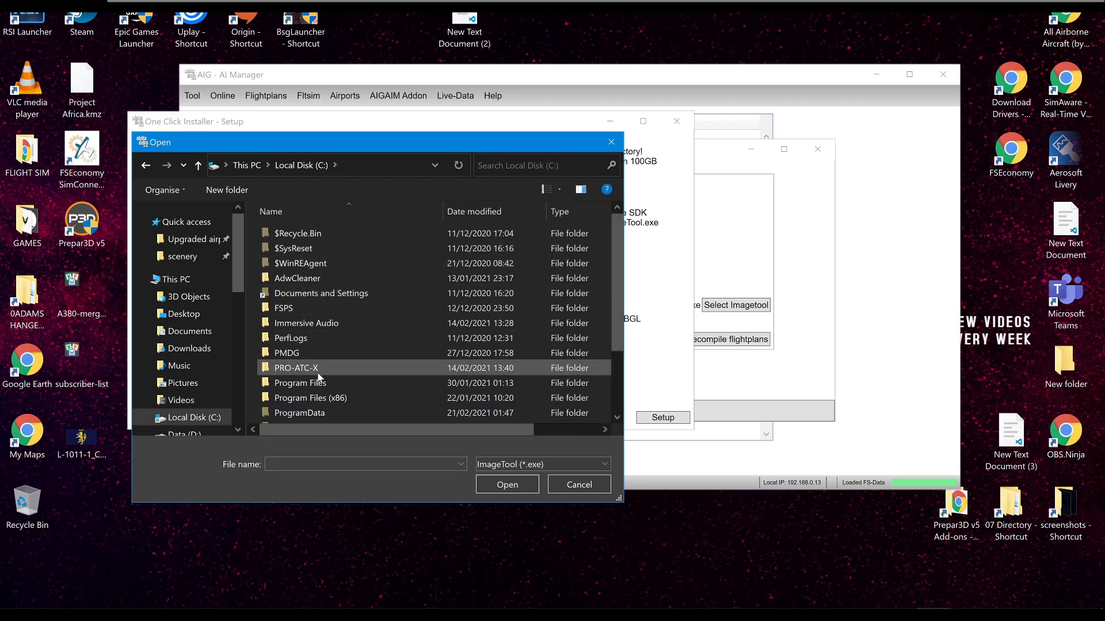
{"action": "double_click", "coordinate": [299, 382]}
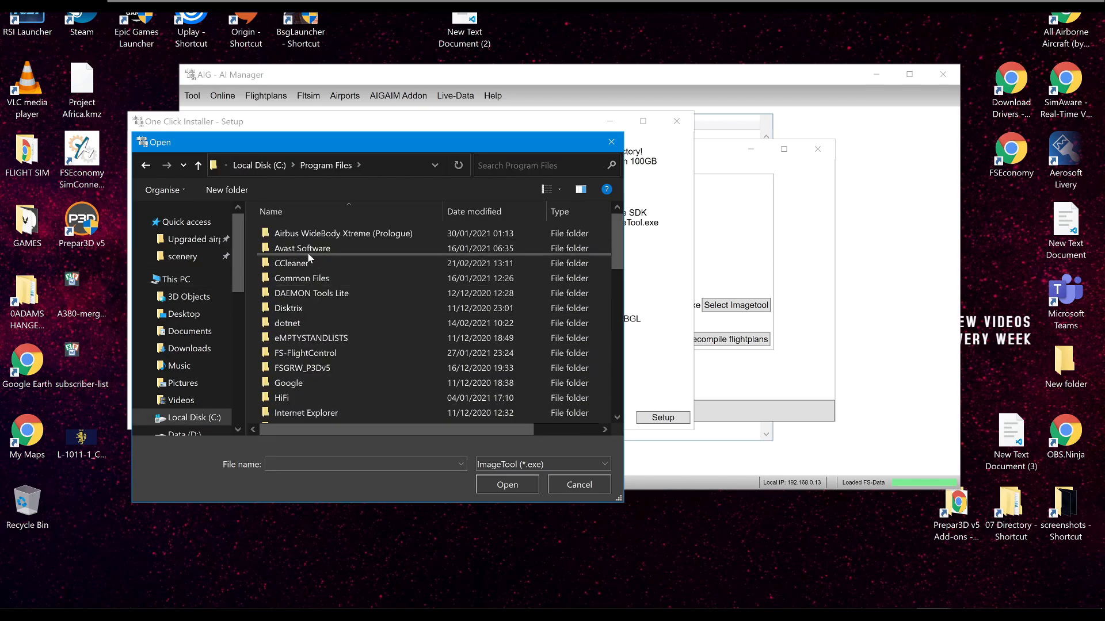
{"action": "scroll", "coordinate": [297, 384], "scroll_direction": "down", "scroll_amount": 3}
{"action": "double_click", "coordinate": [299, 368]}
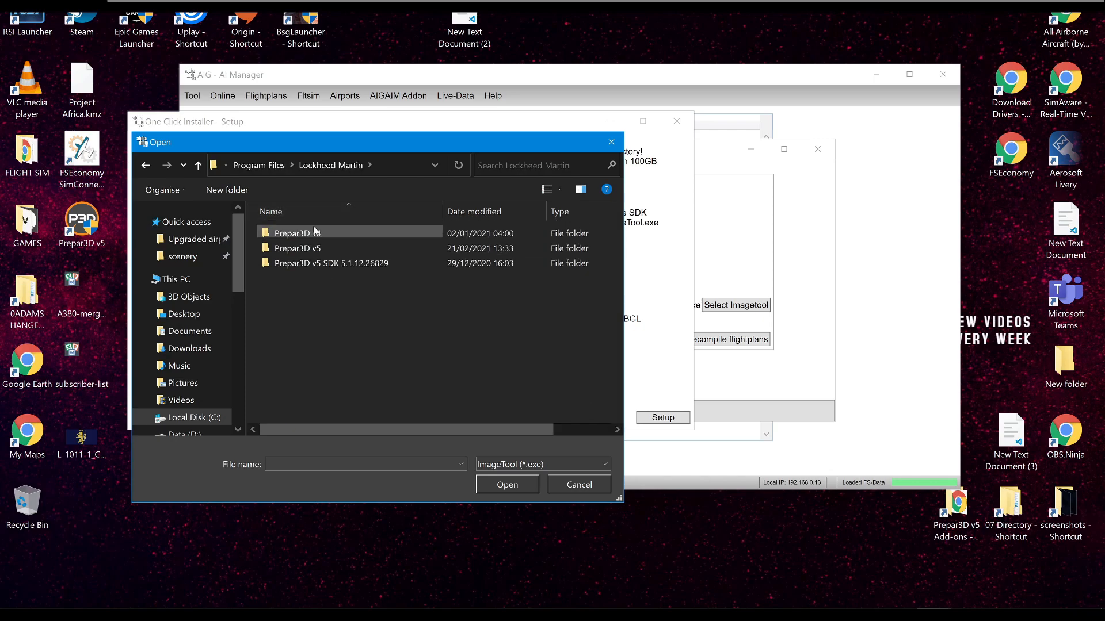
{"action": "double_click", "coordinate": [305, 263]}
{"action": "left_click_drag", "start_coordinate": [323, 144], "coordinate": [800, 144]}
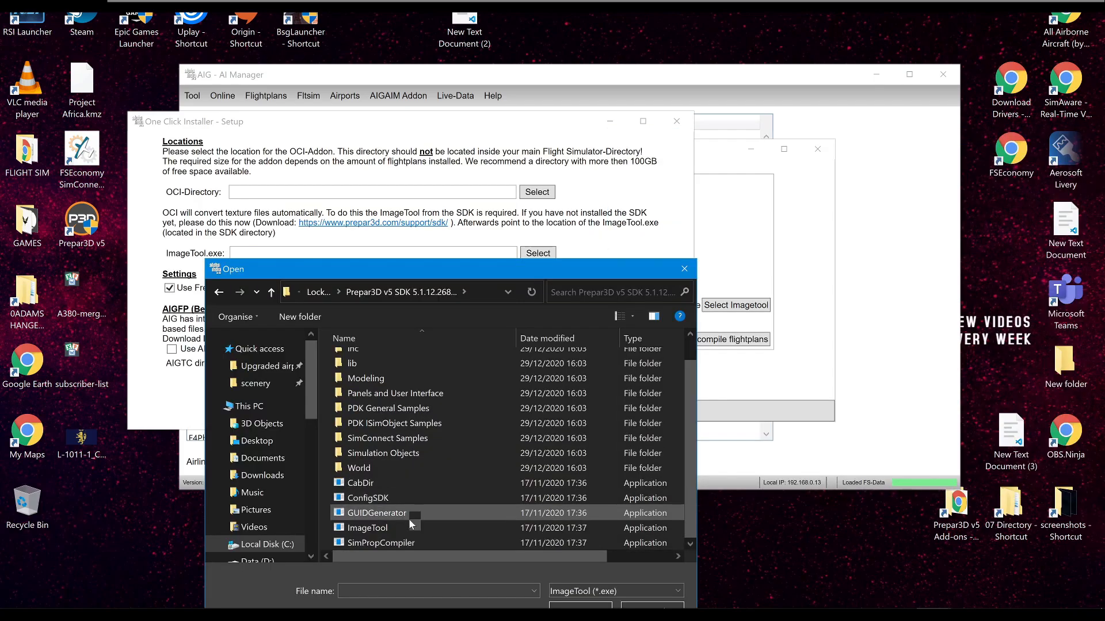
{"action": "left_click", "coordinate": [409, 522]}
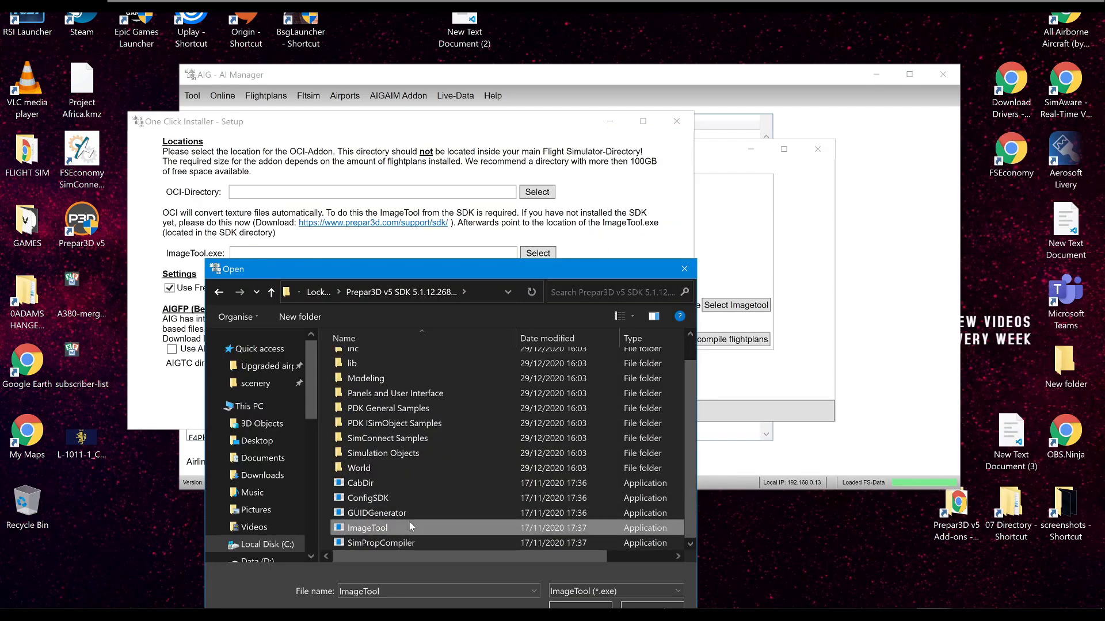
{"action": "left_click_drag", "start_coordinate": [516, 279], "coordinate": [567, 118]}
{"action": "left_click", "coordinate": [629, 458]}
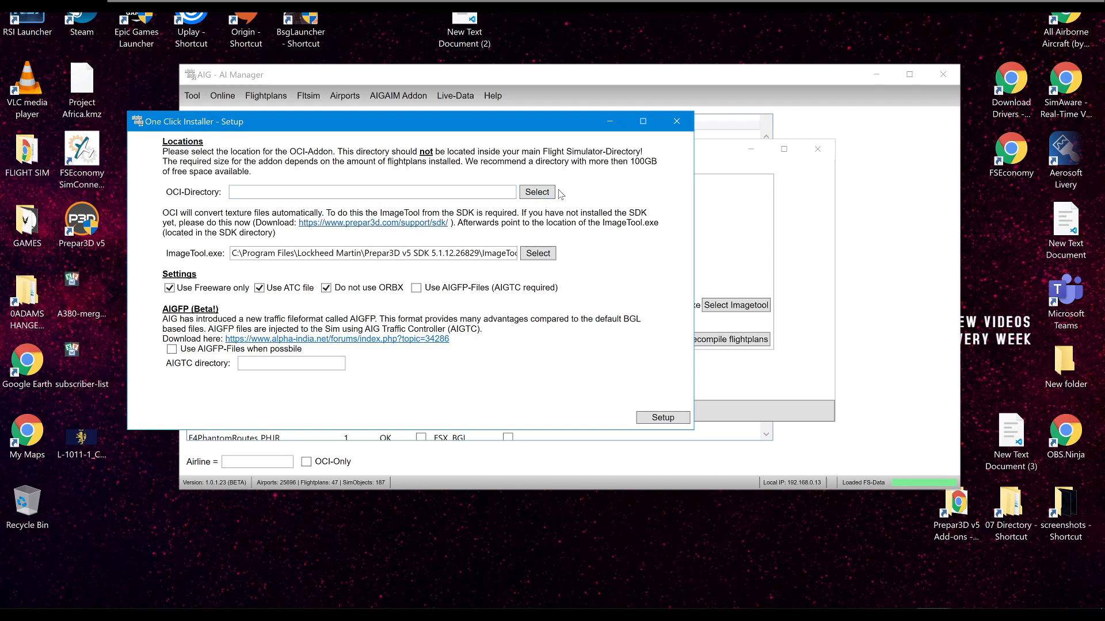
- Set the OCI directory to the AIG_AIManager folder in D:\P3D\Prepar3D Add-ons\06_Utilities
{"action": "left_click", "coordinate": [539, 195]}
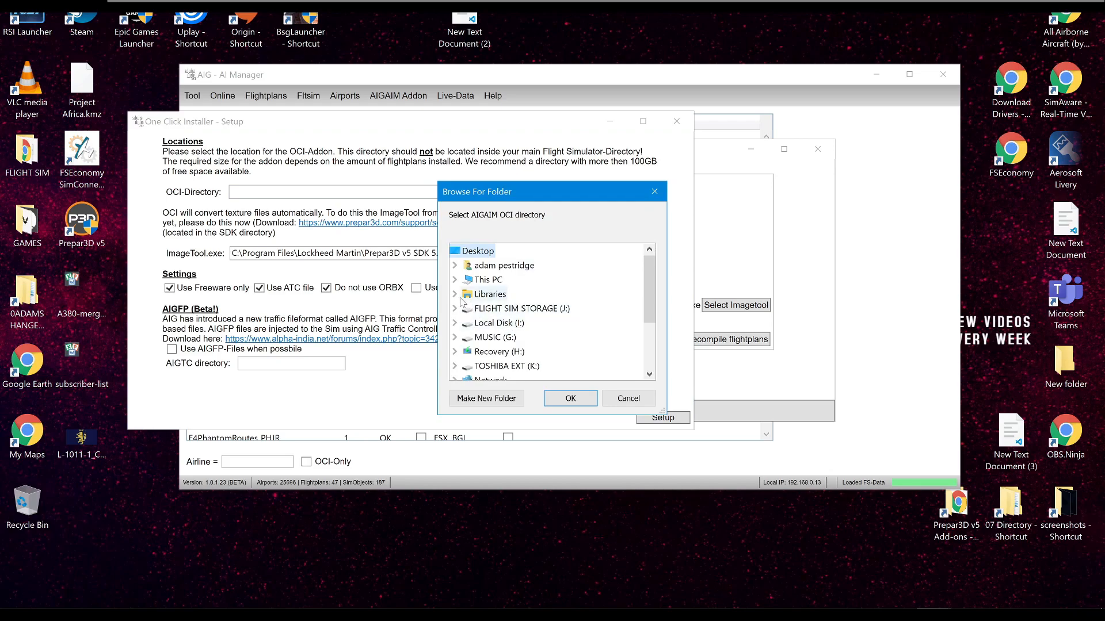
{"action": "left_click", "coordinate": [455, 280]}
{"action": "scroll", "coordinate": [464, 354], "scroll_direction": "down", "scroll_amount": 1}
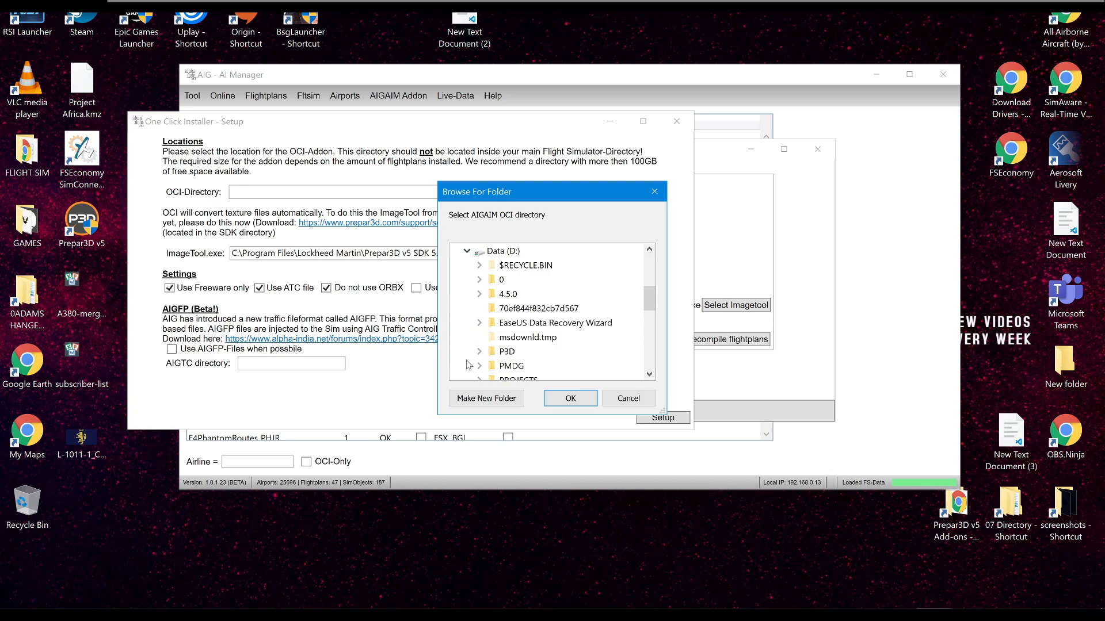
{"action": "left_click", "coordinate": [480, 351]}
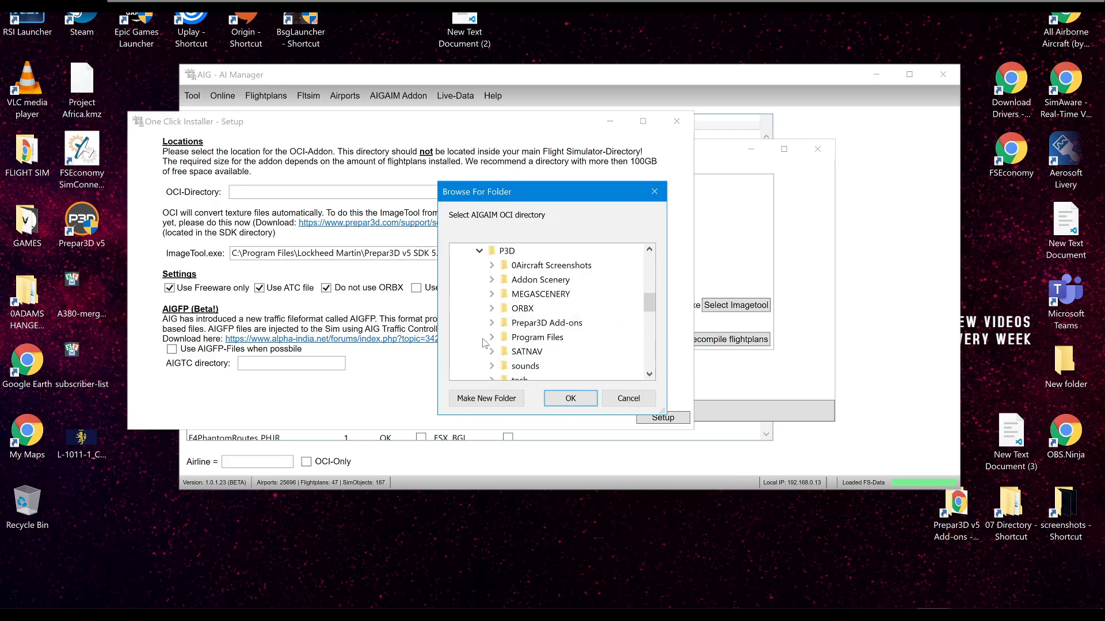
{"action": "left_click", "coordinate": [492, 324]}
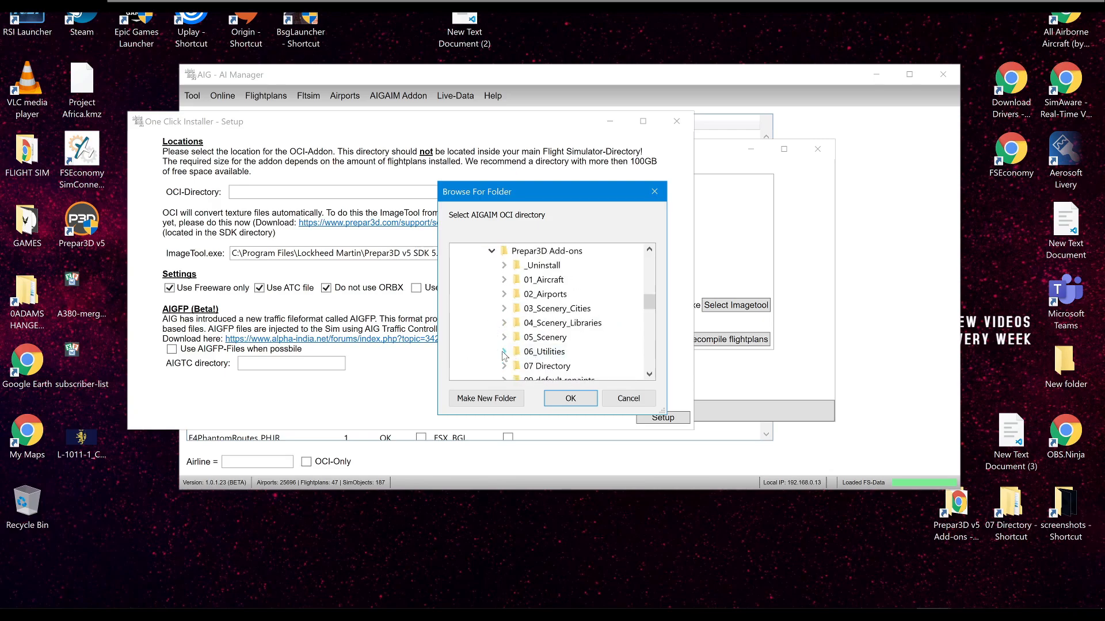
{"action": "left_click", "coordinate": [504, 351]}
{"action": "scroll", "coordinate": [491, 318], "scroll_direction": "down", "scroll_amount": 2}
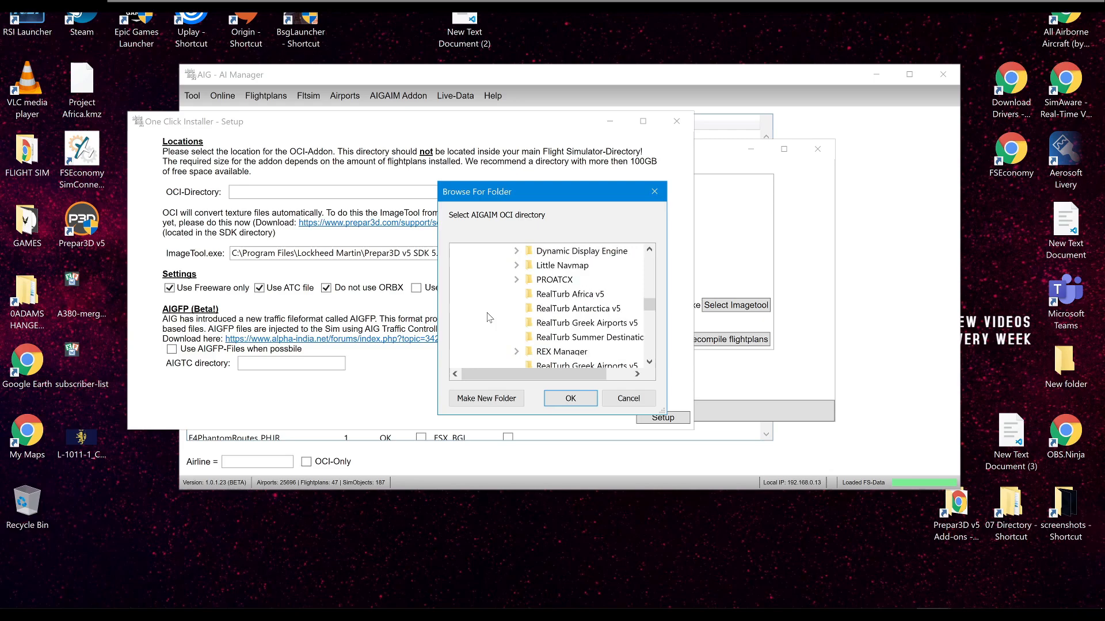
{"action": "scroll", "coordinate": [518, 276], "scroll_direction": "up", "scroll_amount": 1}
{"action": "left_click", "coordinate": [517, 280]}
{"action": "left_click", "coordinate": [544, 281]}
{"action": "left_click", "coordinate": [568, 399]}
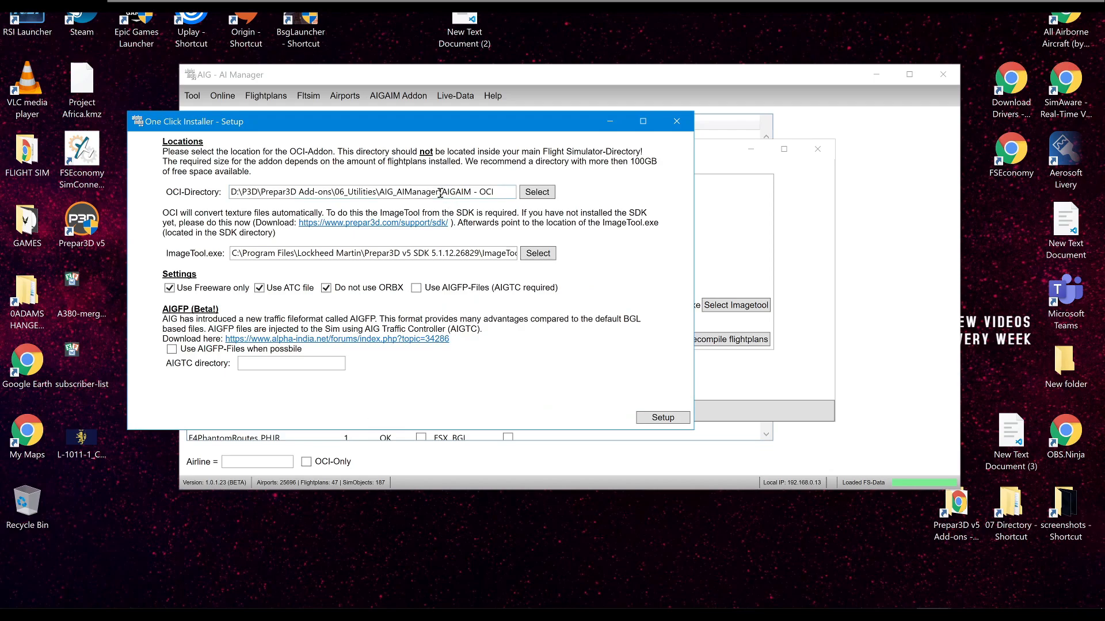
- Examine the AIGAIM - OCI ending of the OCI directory path and compare it with the AIG_AIManager folder in File Explorer
{"action": "left_click_drag", "start_coordinate": [440, 192], "coordinate": [496, 192]}
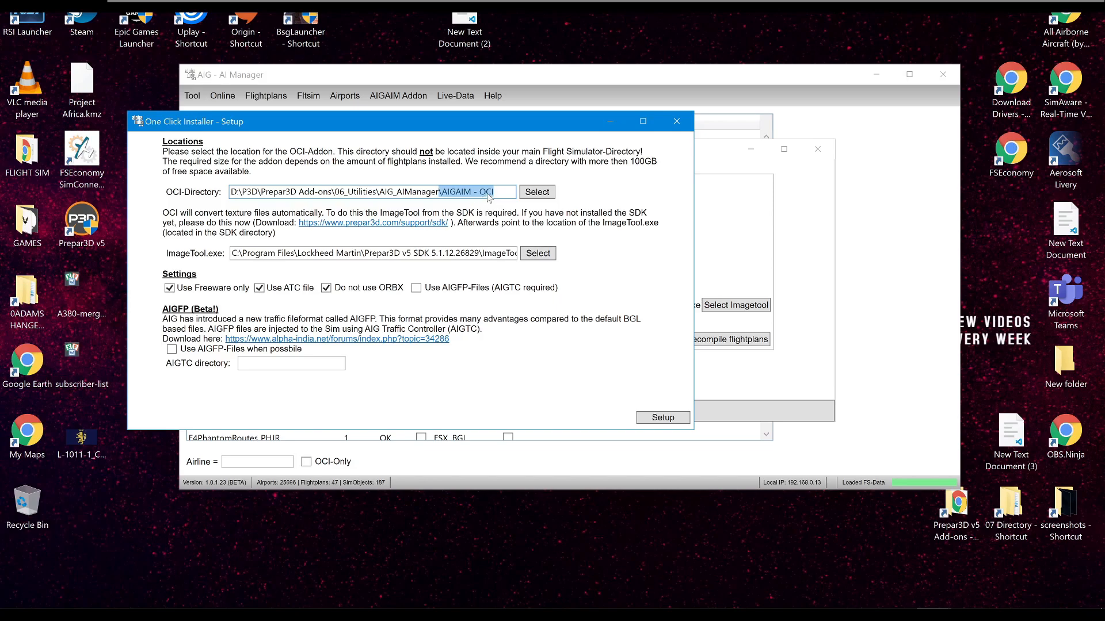
{"action": "left_click", "coordinate": [504, 194]}
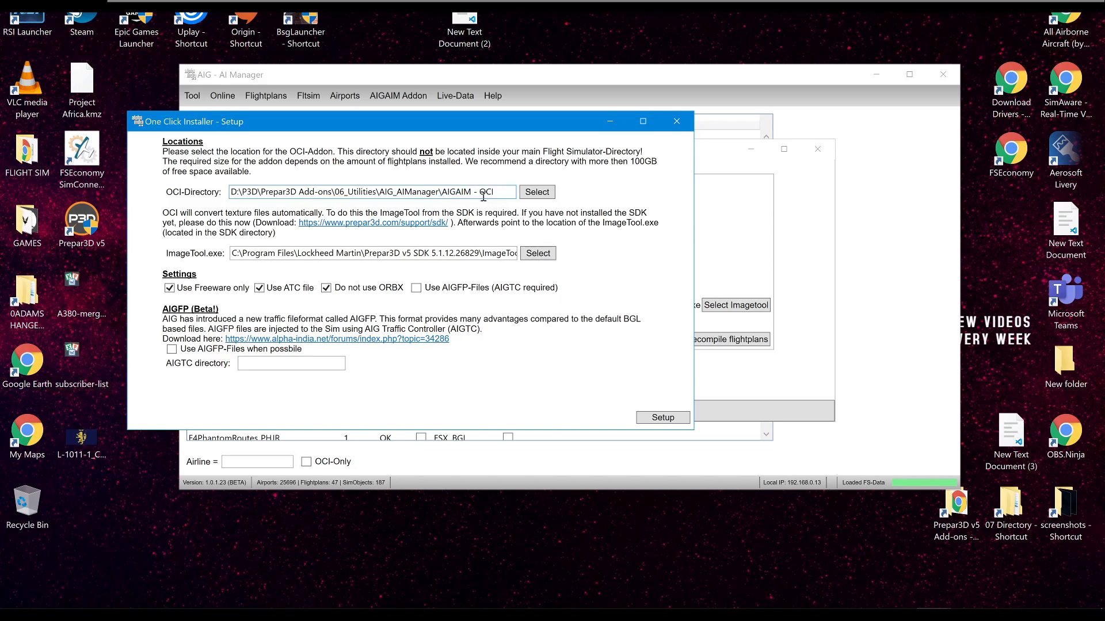
{"action": "left_click", "coordinate": [85, 598]}
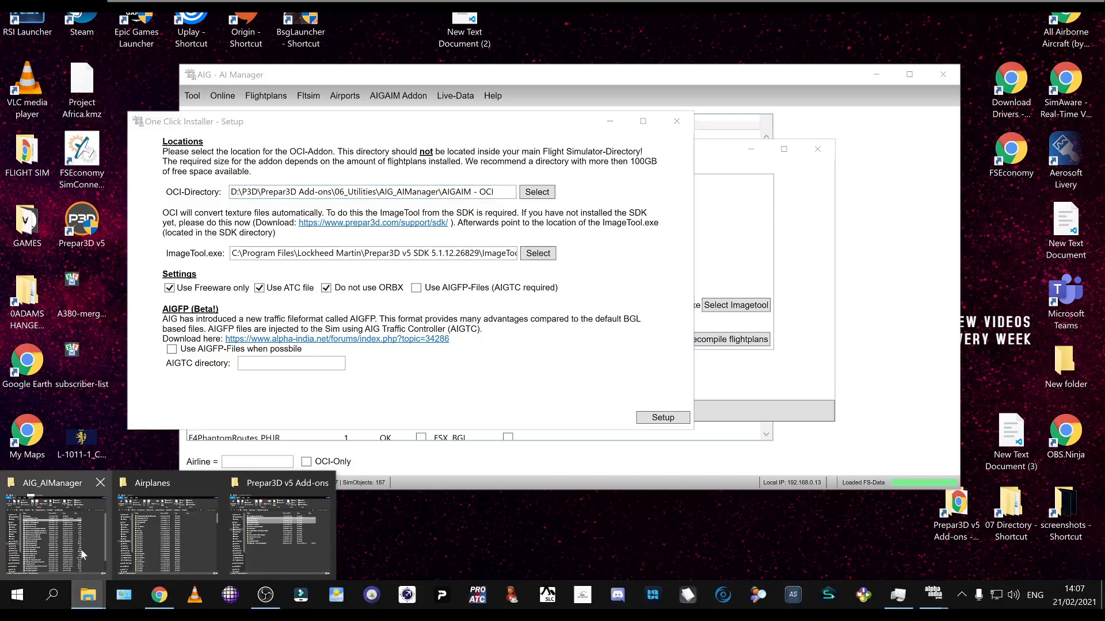
{"action": "left_click", "coordinate": [81, 554]}
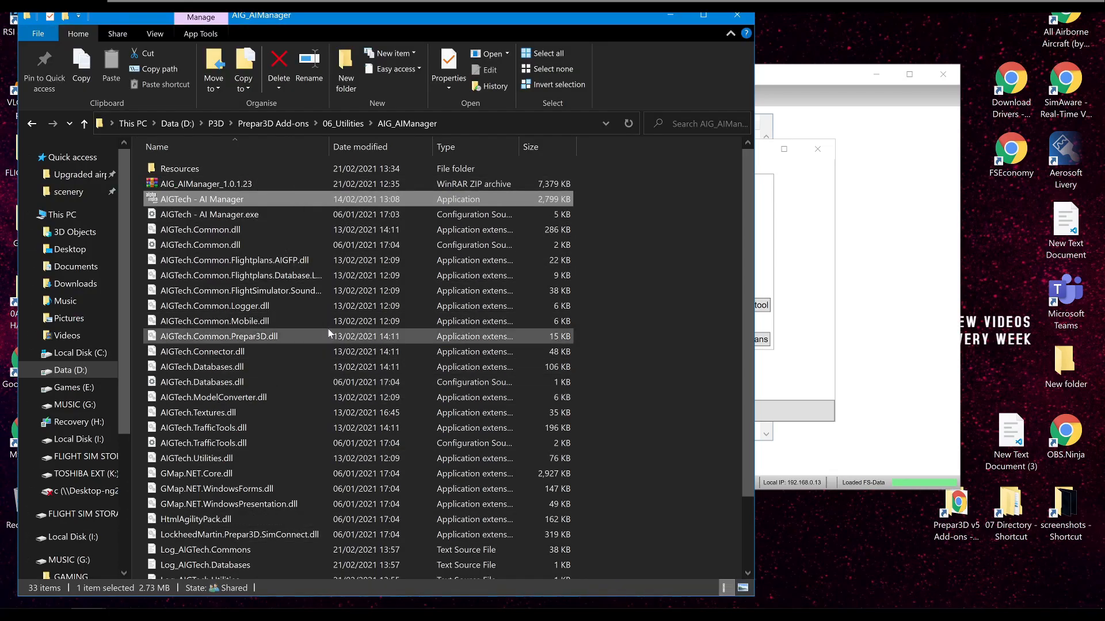
{"action": "left_click", "coordinate": [663, 19]}
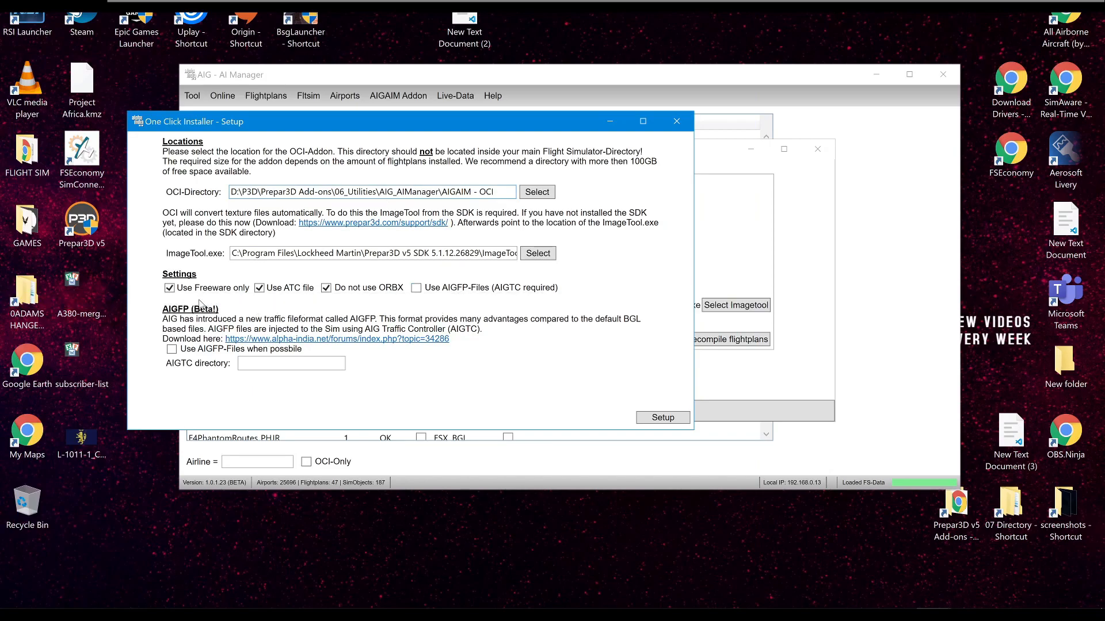
- Check the Use Freeware only and Use ATC file options, and run the OCI setup with the chosen locations
{"action": "mouse_move", "coordinate": [243, 298]}
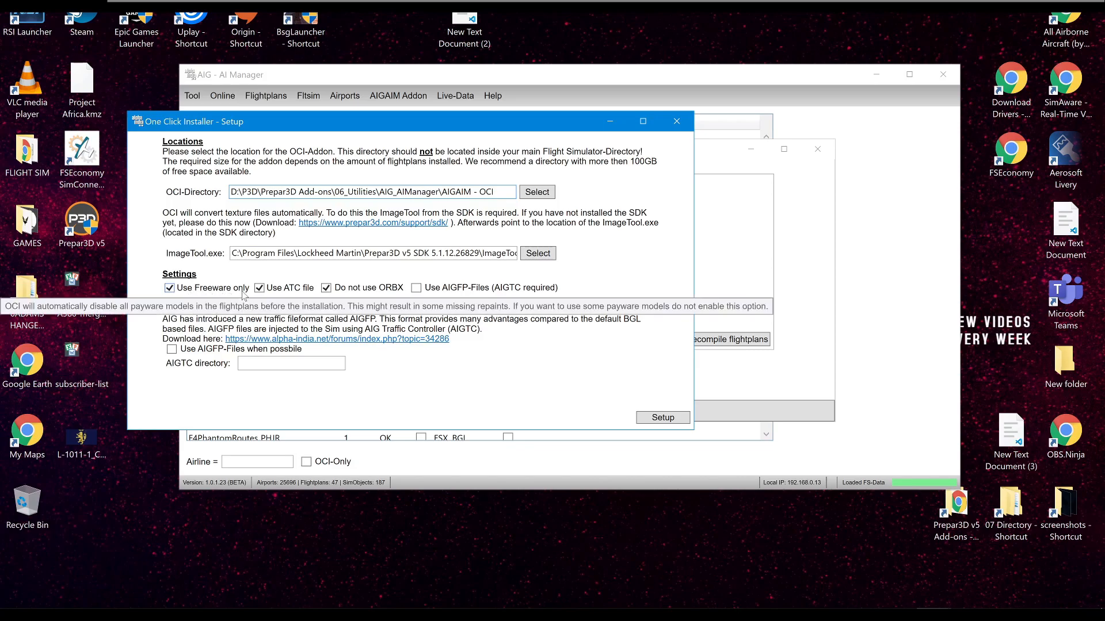
{"action": "mouse_move", "coordinate": [292, 295]}
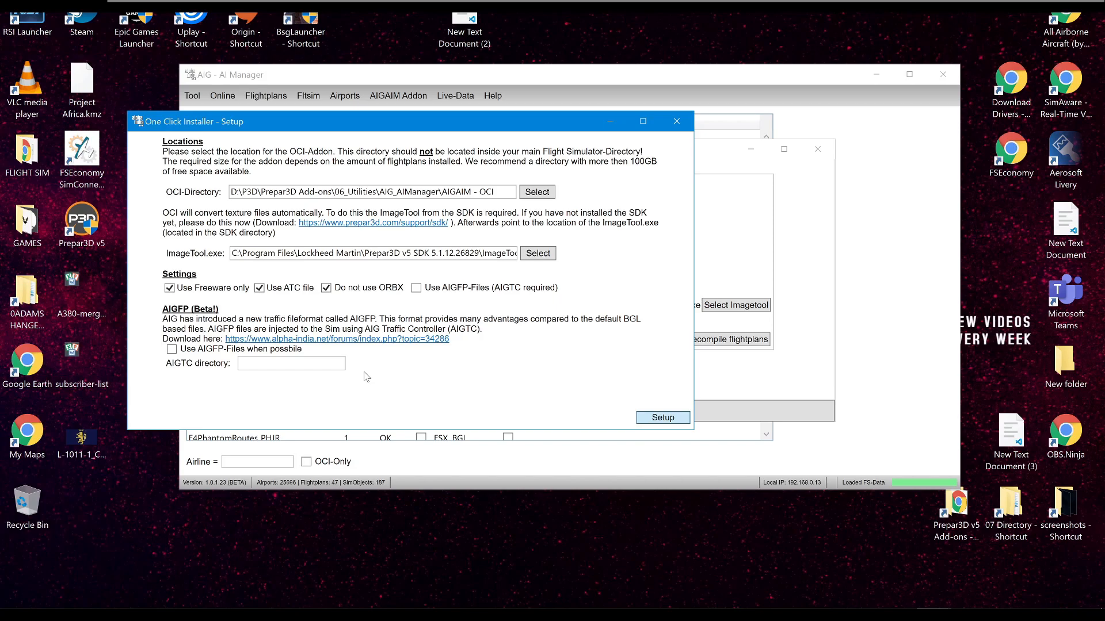
{"action": "left_click", "coordinate": [655, 421]}
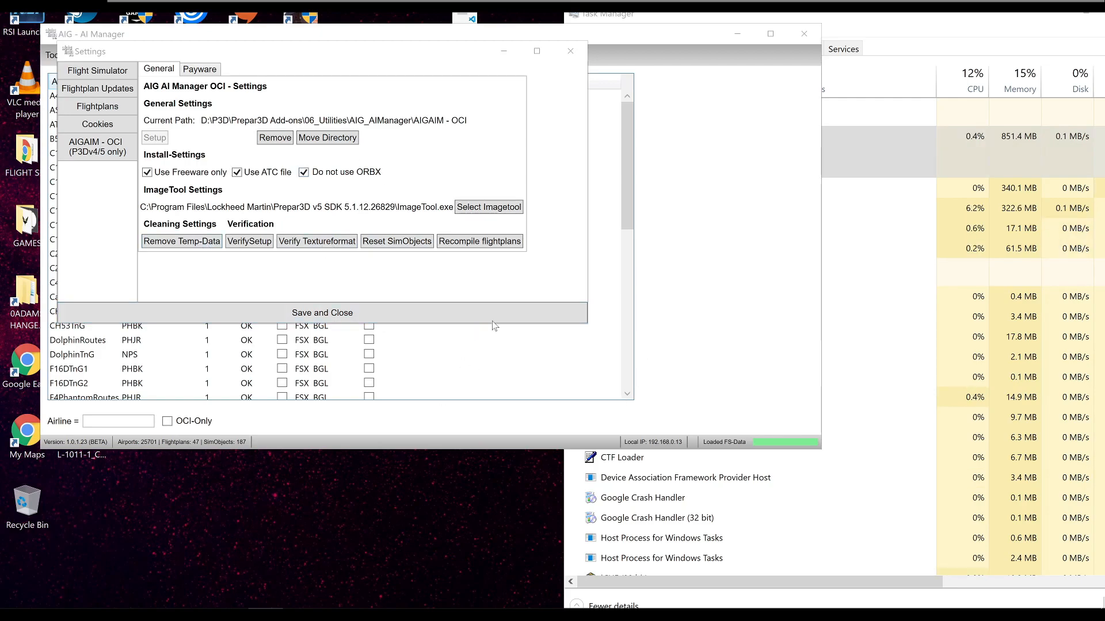
- Check AI Manager's activity in Task Manager and review the Cookies, AIGAIM - OCI and Flightplans settings in AI Manager
{"action": "mouse_move", "coordinate": [653, 608]}
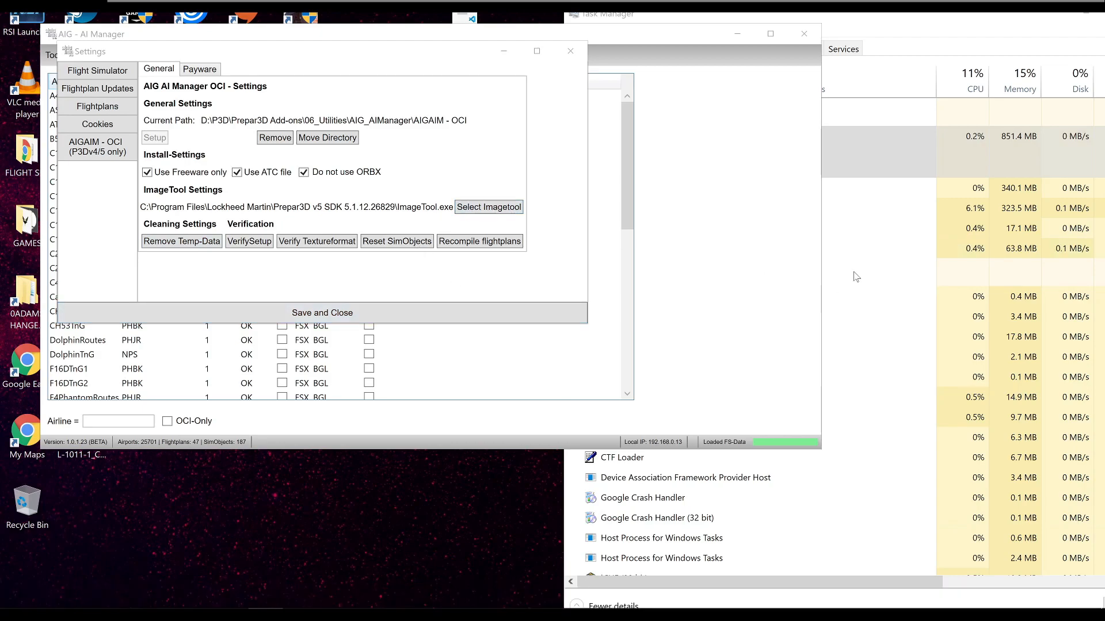
{"action": "left_click", "coordinate": [852, 16]}
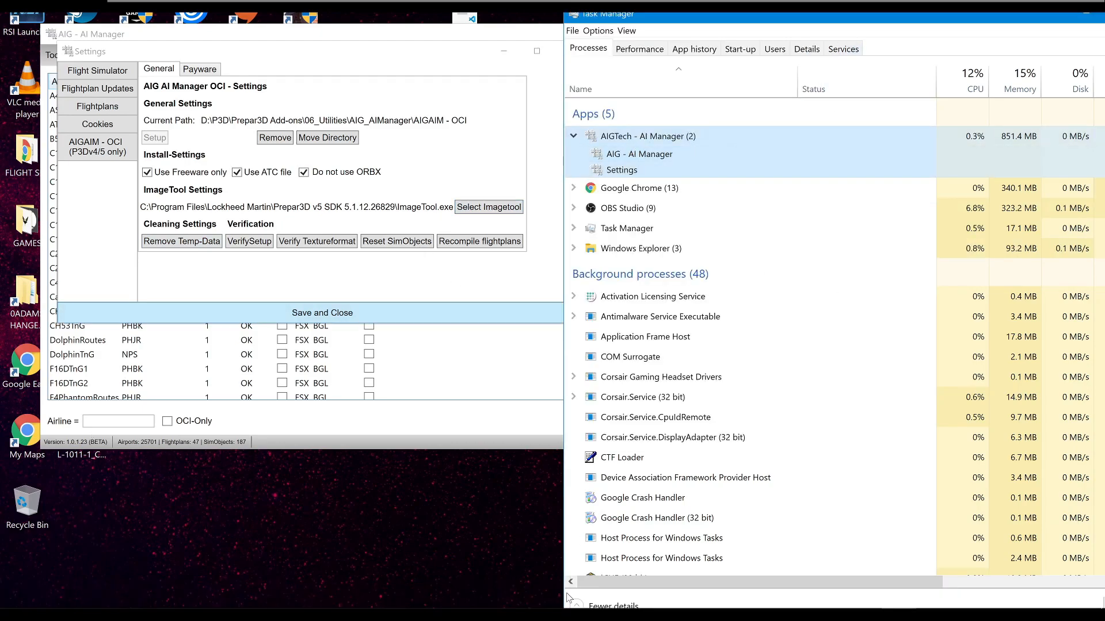
{"action": "left_click", "coordinate": [110, 125]}
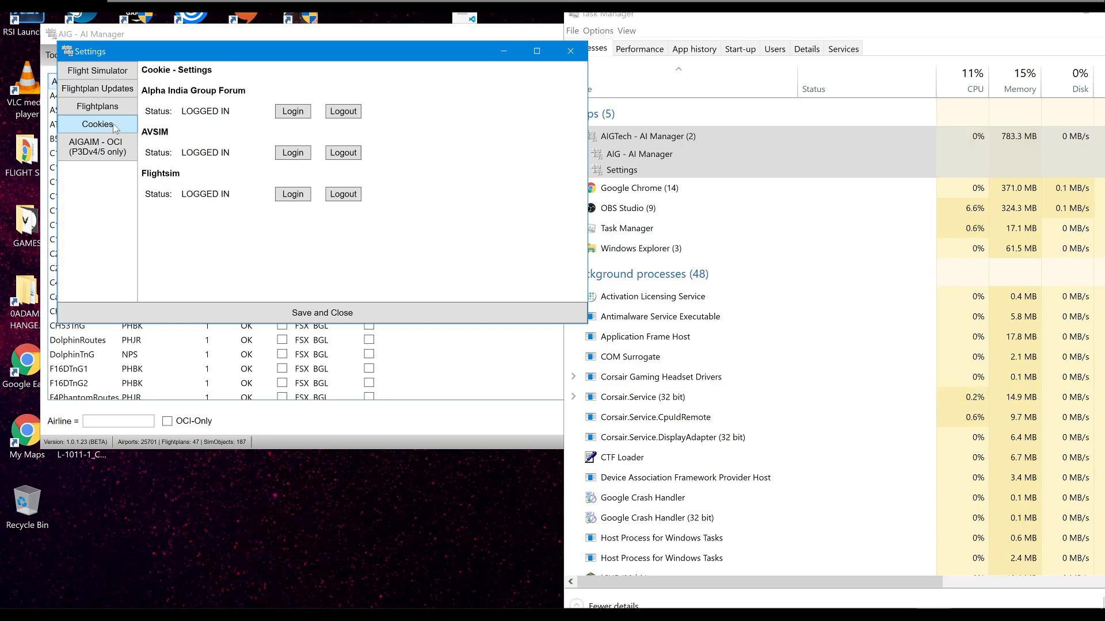
{"action": "left_click", "coordinate": [118, 148]}
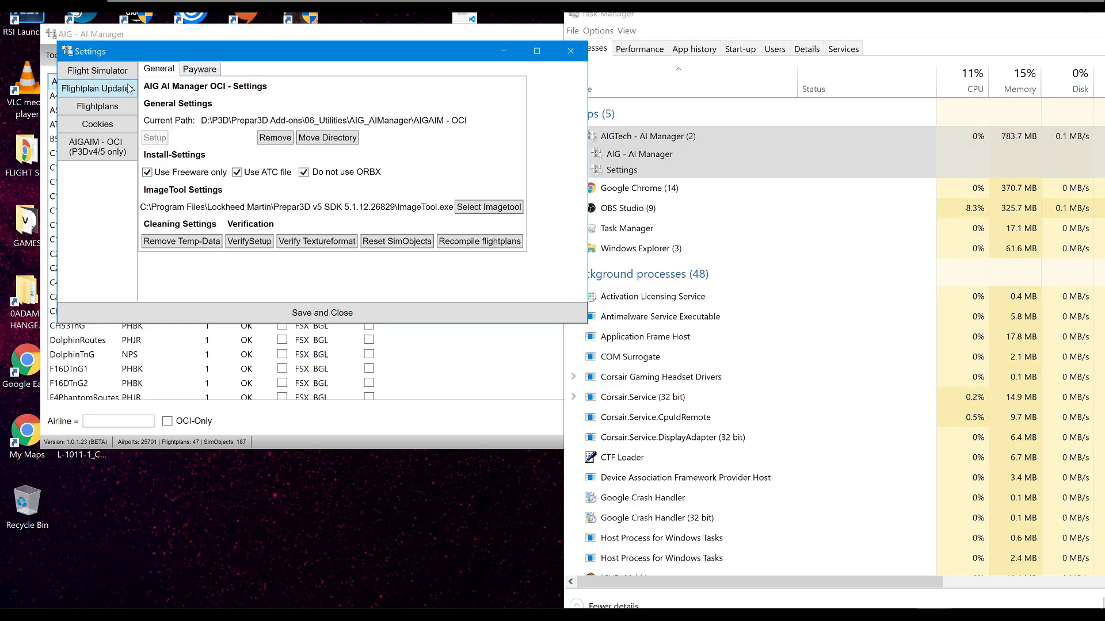
{"action": "left_click", "coordinate": [118, 108]}
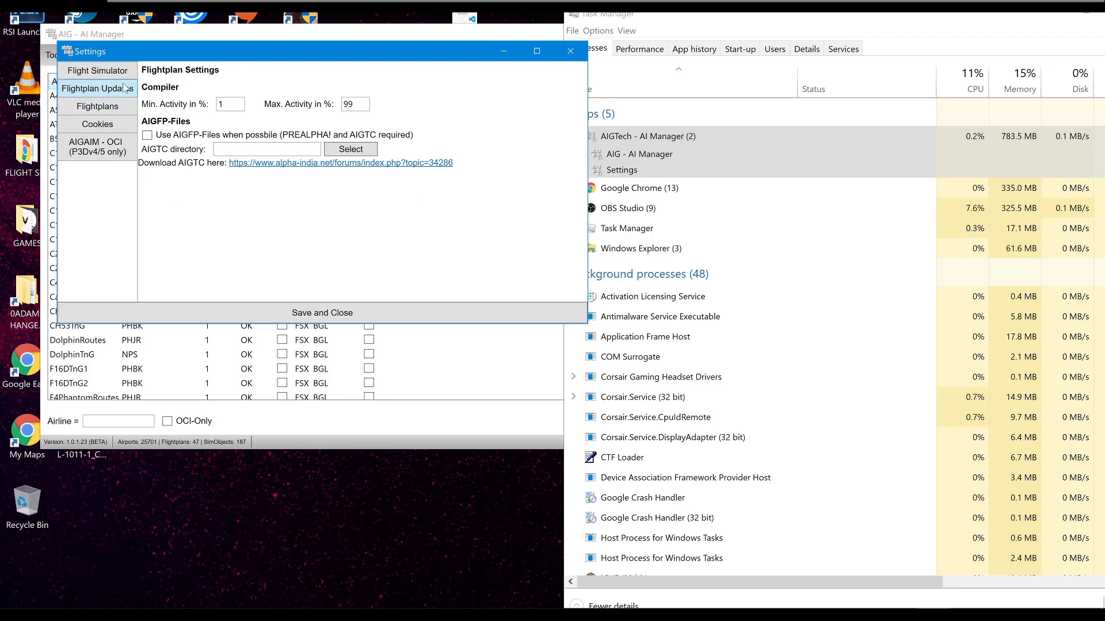
- Check the Flightplan Updates and Flight Simulator settings, and save and close the settings
{"action": "left_click", "coordinate": [124, 89]}
{"action": "left_click", "coordinate": [129, 73]}
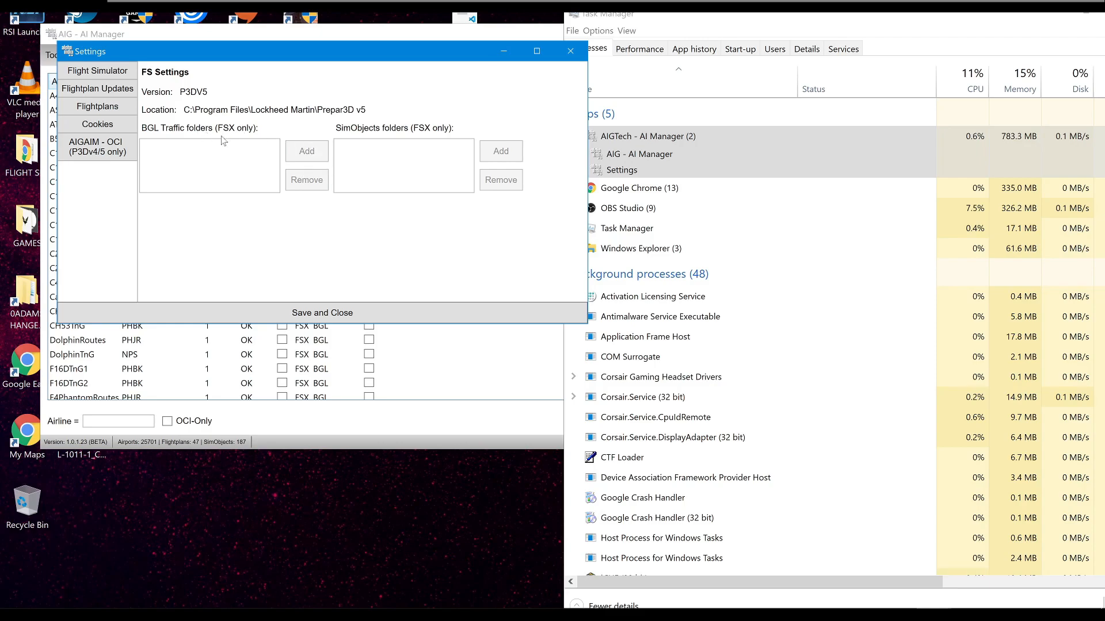
{"action": "left_click", "coordinate": [307, 313]}
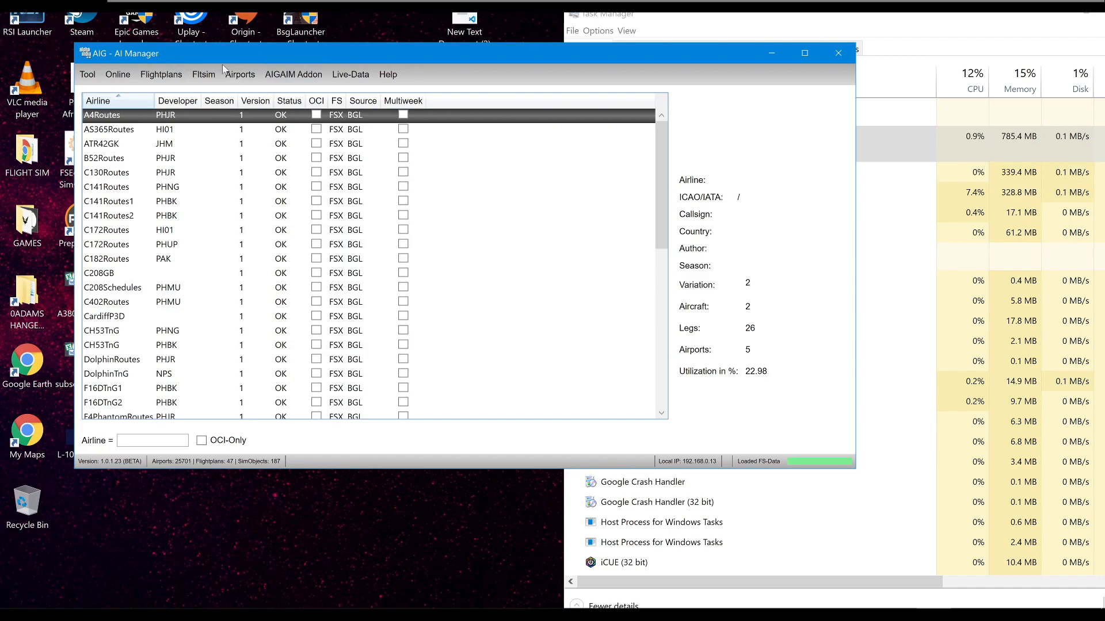
- Run the online check for flightplans and bring up the list of flightplans available online
{"action": "left_click", "coordinate": [109, 74]}
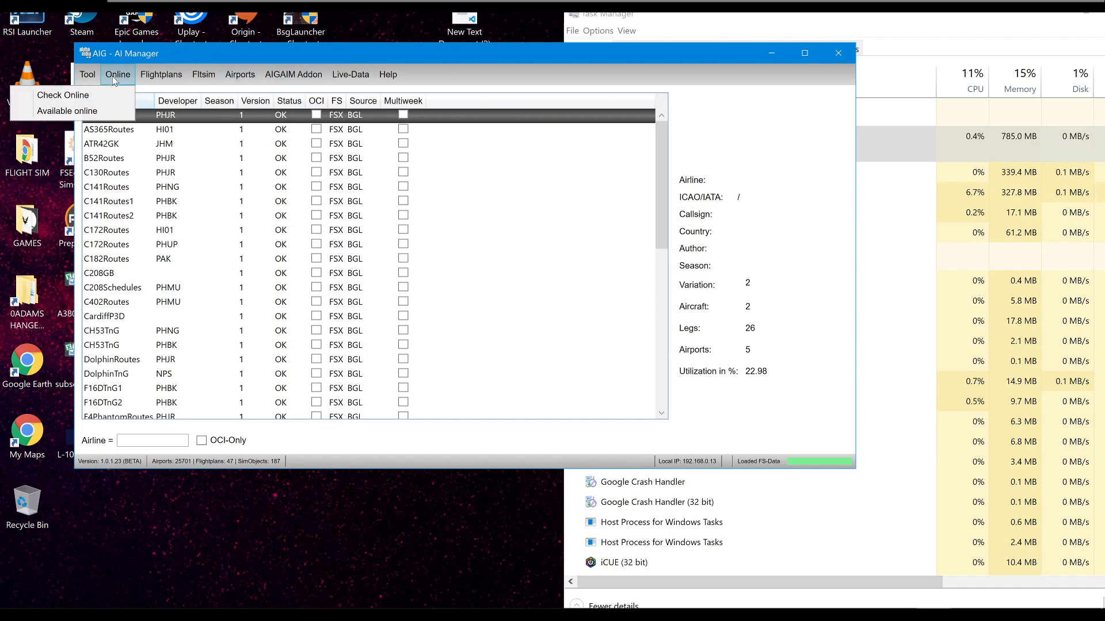
{"action": "left_click", "coordinate": [88, 96]}
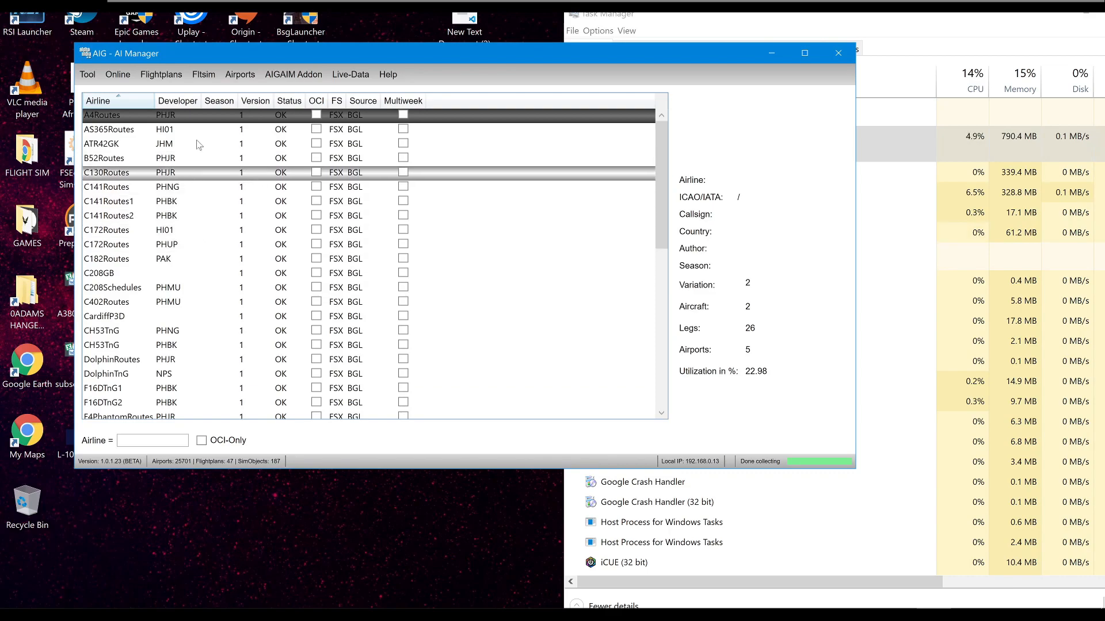
{"action": "left_click", "coordinate": [117, 74]}
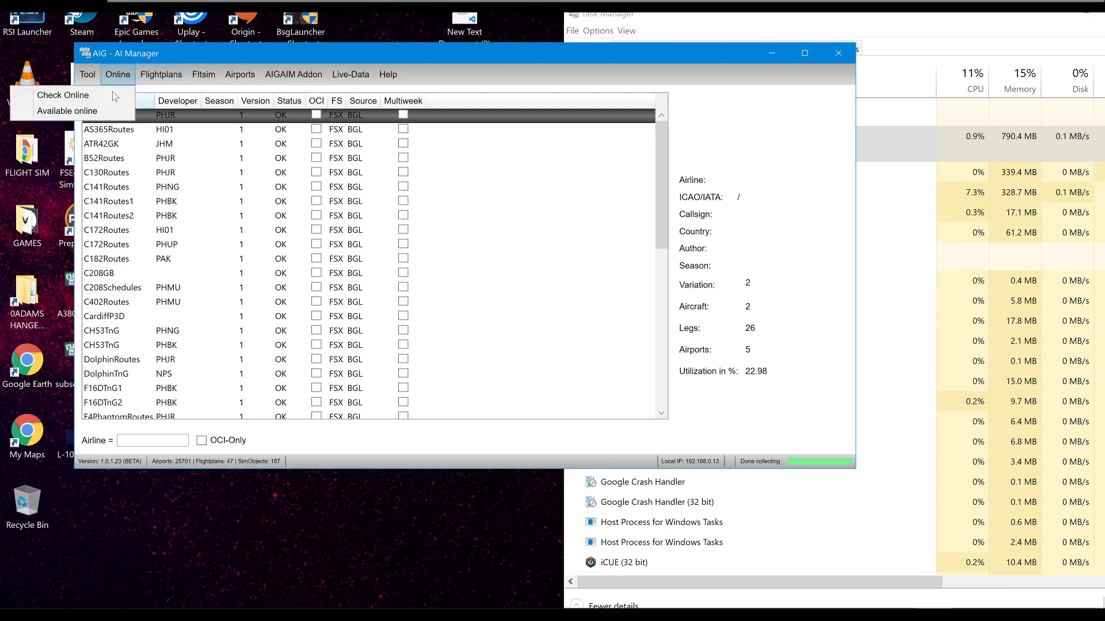
{"action": "left_click", "coordinate": [105, 112]}
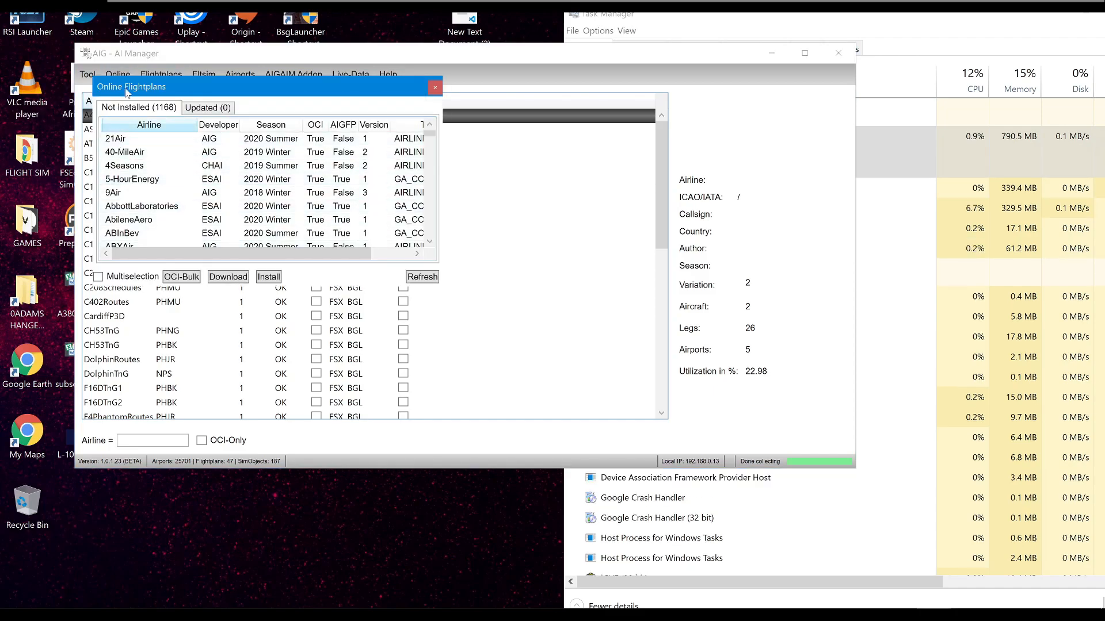
{"action": "left_click", "coordinate": [435, 88]}
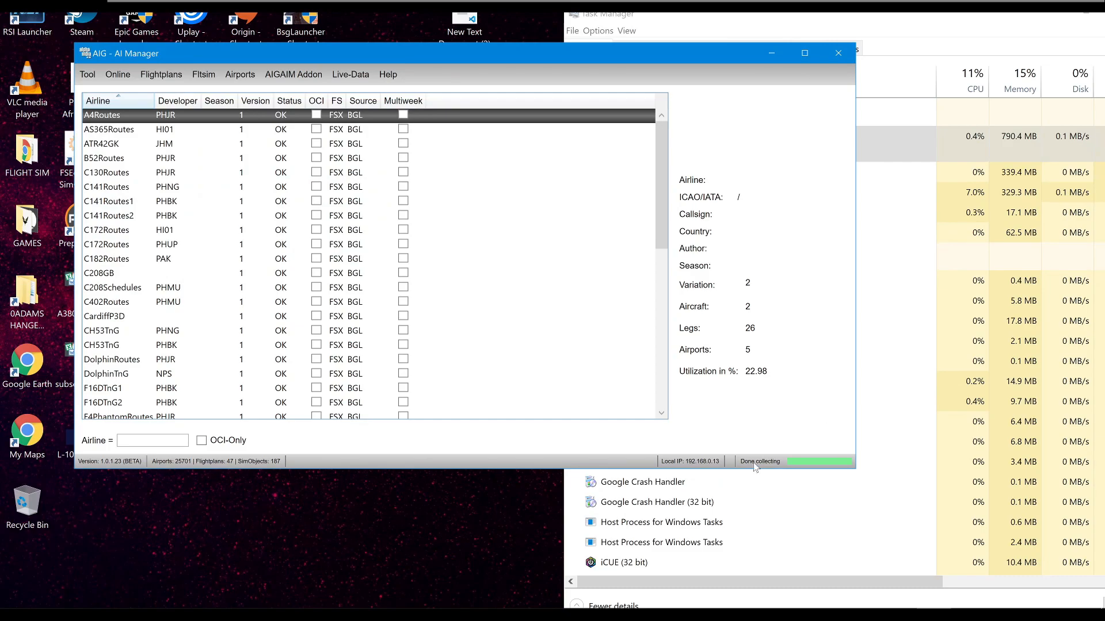
{"action": "left_click", "coordinate": [118, 74]}
{"action": "left_click", "coordinate": [67, 111]}
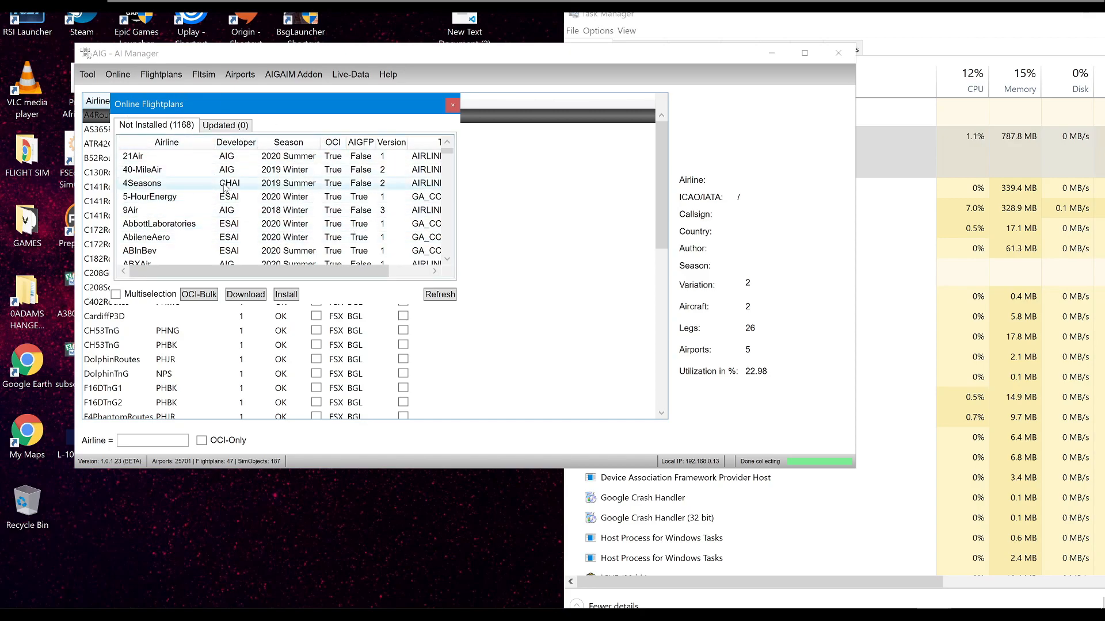
- Try selecting all not-installed flightplans with Multiselection enabled, and turn Multiselection off again
{"action": "left_click", "coordinate": [138, 296]}
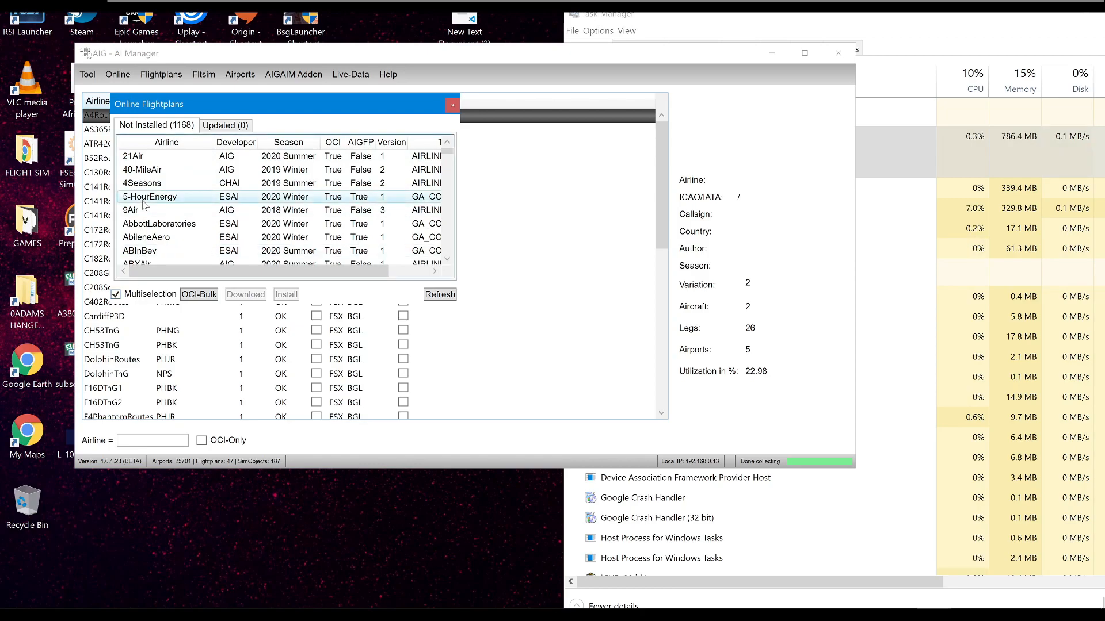
{"action": "key", "text": "ctrl+a"}
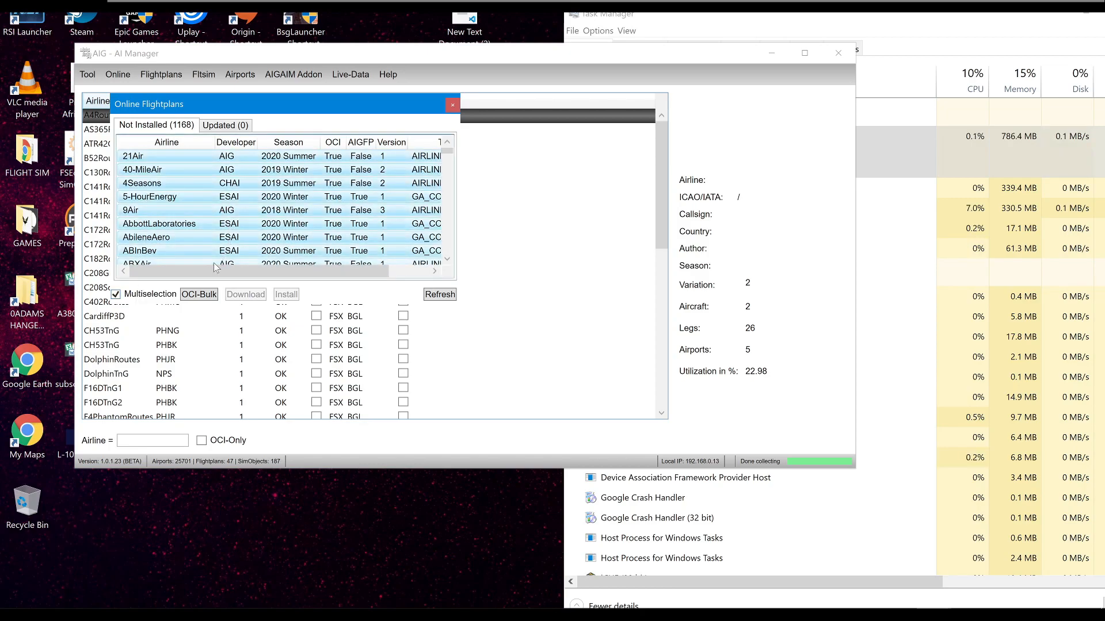
{"action": "left_click", "coordinate": [204, 295]}
{"action": "left_click", "coordinate": [166, 295]}
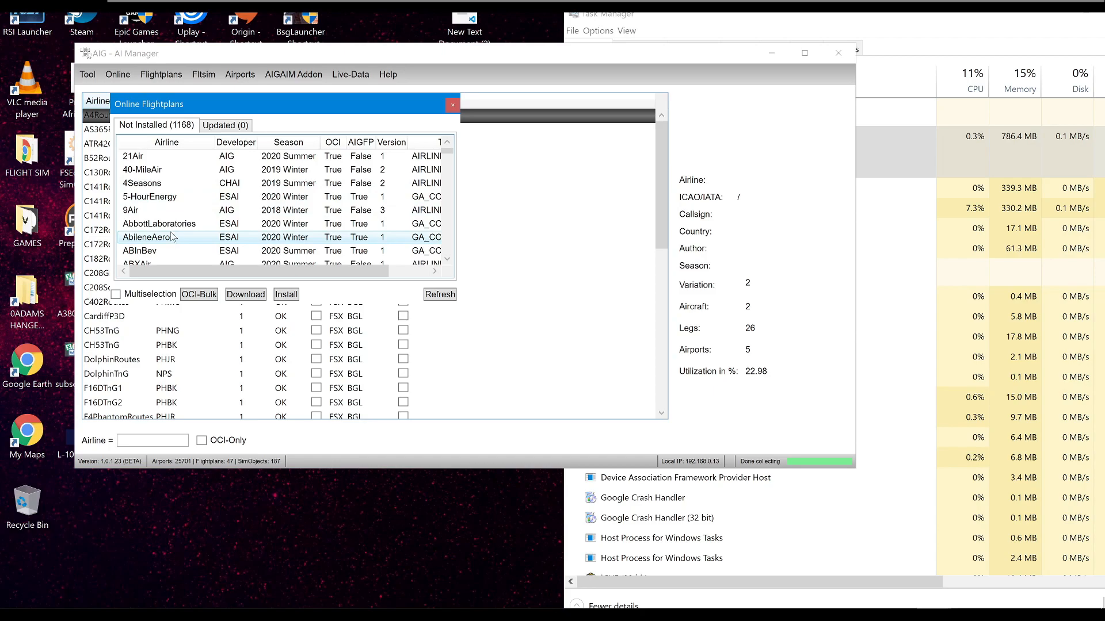
- Try picking individual airlines with Multiselection enabled, including AbbottLaboratories, 4Seasons, ABInBev, 9Air and 40-MileAir
{"action": "left_click", "coordinate": [173, 224]}
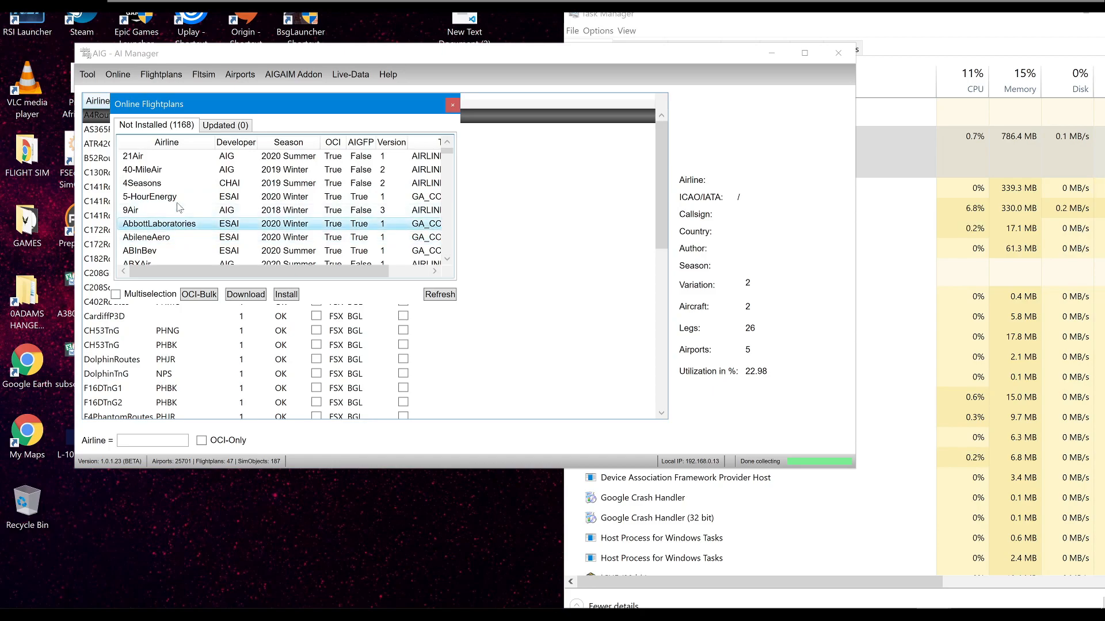
{"action": "left_click", "coordinate": [143, 295]}
{"action": "left_click", "coordinate": [173, 183]}
{"action": "left_click", "coordinate": [173, 251]}
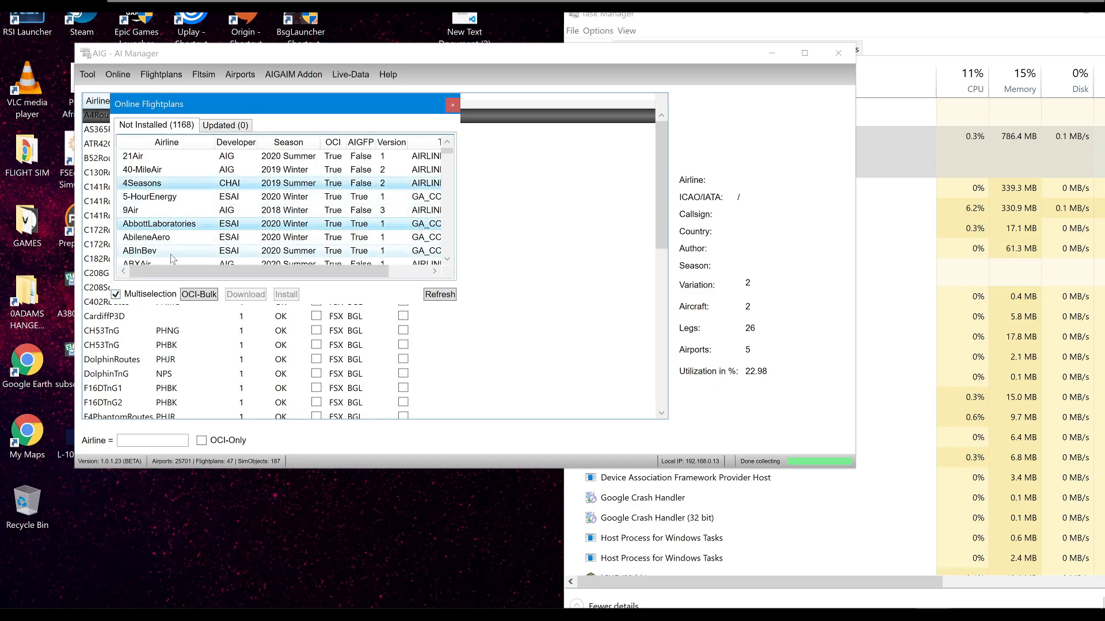
{"action": "left_click", "coordinate": [179, 211]}
{"action": "left_click", "coordinate": [181, 211]}
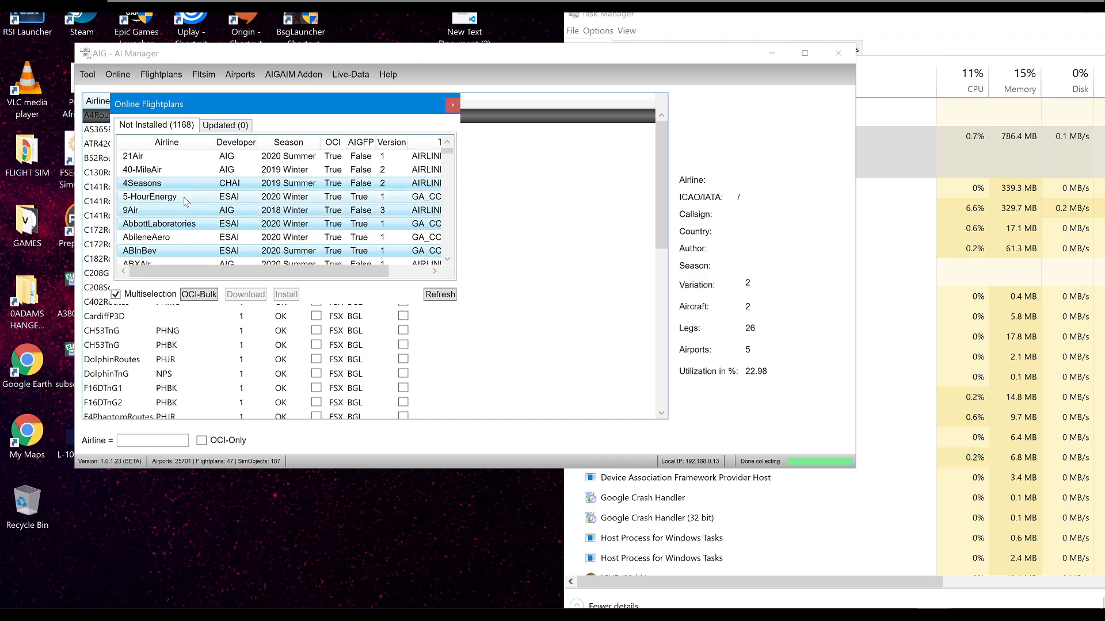
{"action": "left_click", "coordinate": [198, 171]}
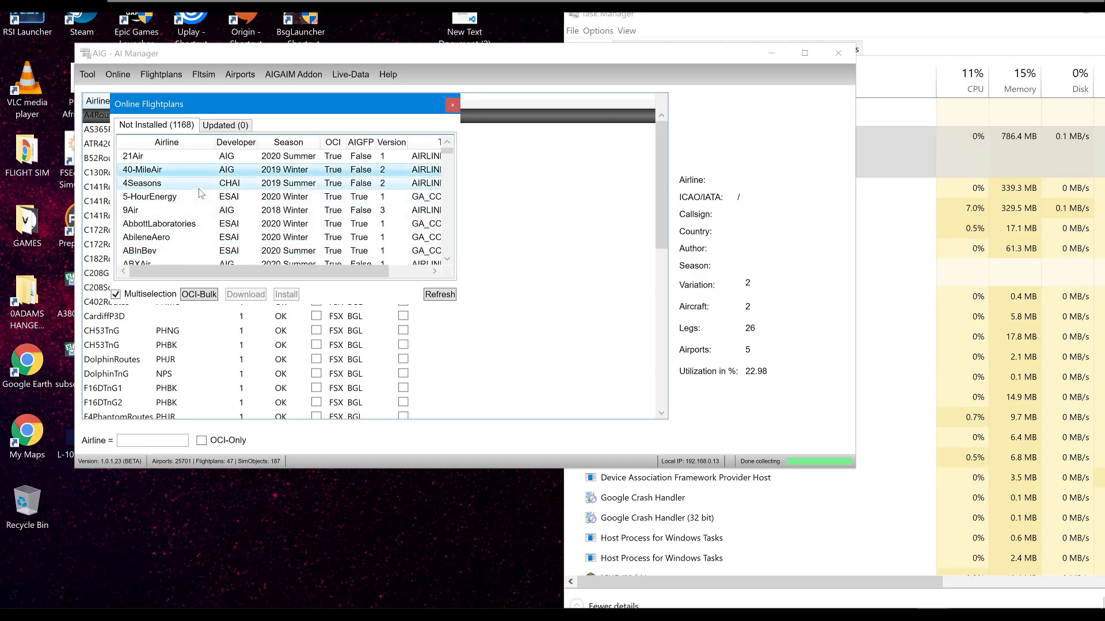
- Turn Multiselection off and select only the AerLingus flightplan
{"action": "left_click", "coordinate": [147, 295]}
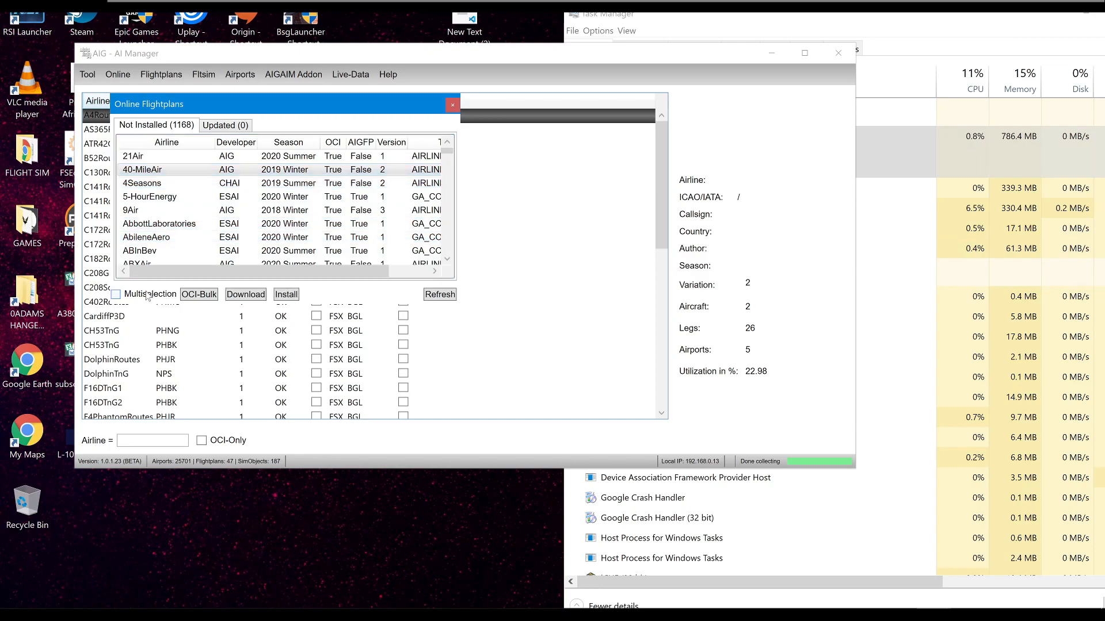
{"action": "scroll", "coordinate": [173, 231], "scroll_direction": "down", "scroll_amount": 6}
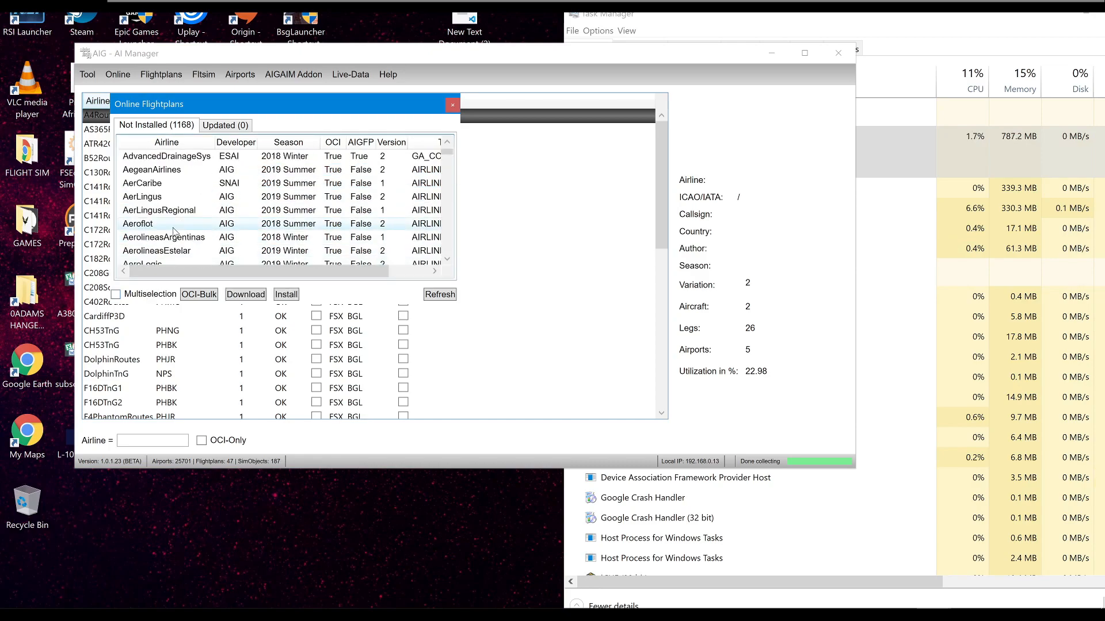
{"action": "left_click", "coordinate": [183, 199]}
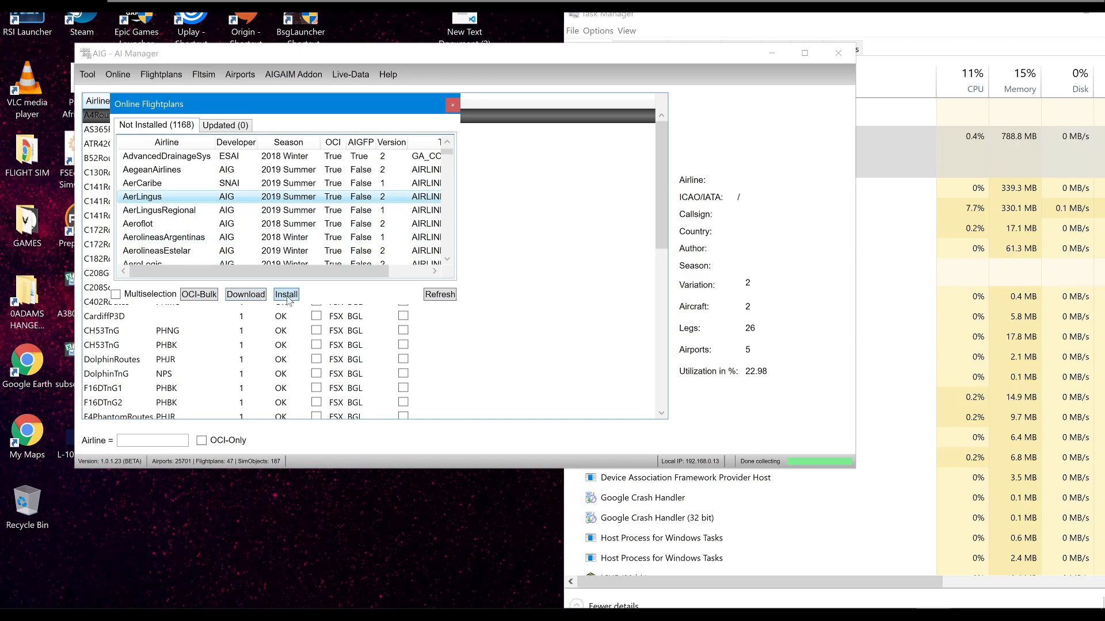
- Enable Multiselection, select all not-installed flightplans and start the OCI-Bulk installation
{"action": "left_click", "coordinate": [140, 295]}
{"action": "left_click", "coordinate": [157, 240]}
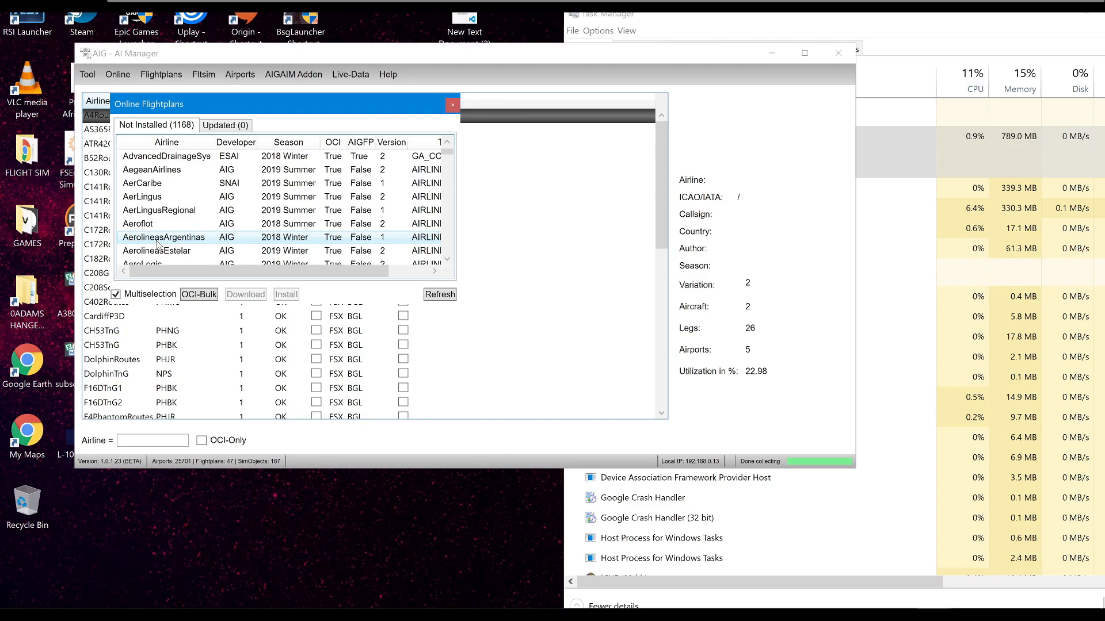
{"action": "key", "text": "ctrl+a"}
{"action": "left_click", "coordinate": [201, 294]}
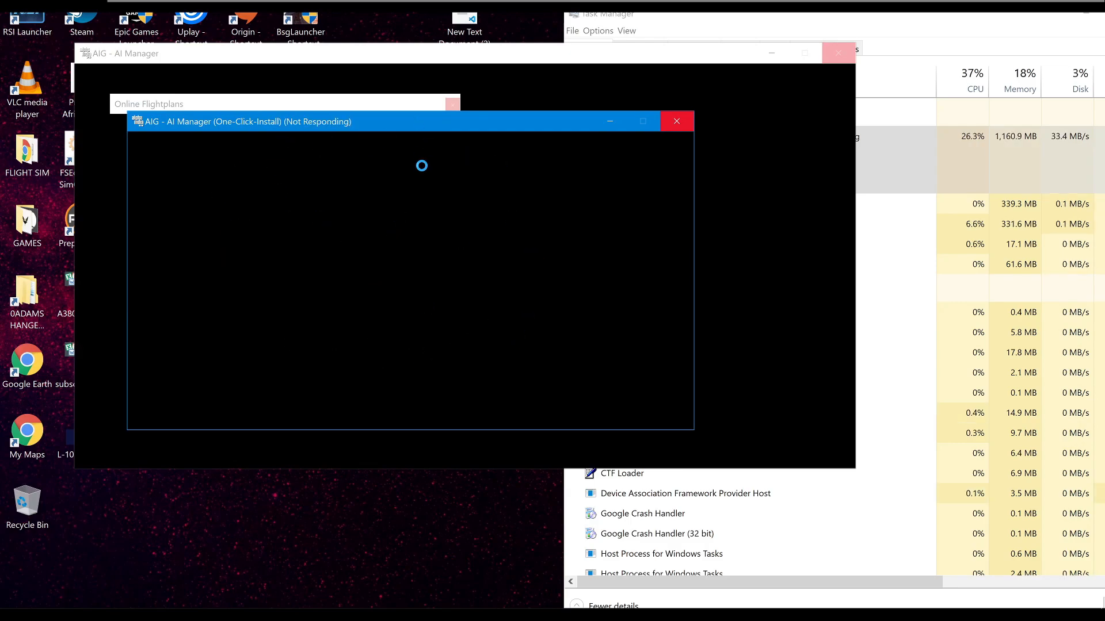
- Monitor AI Manager's activity in Task Manager, arranging it and the One-Click-Install window so both can be watched
{"action": "mouse_move", "coordinate": [724, 608]}
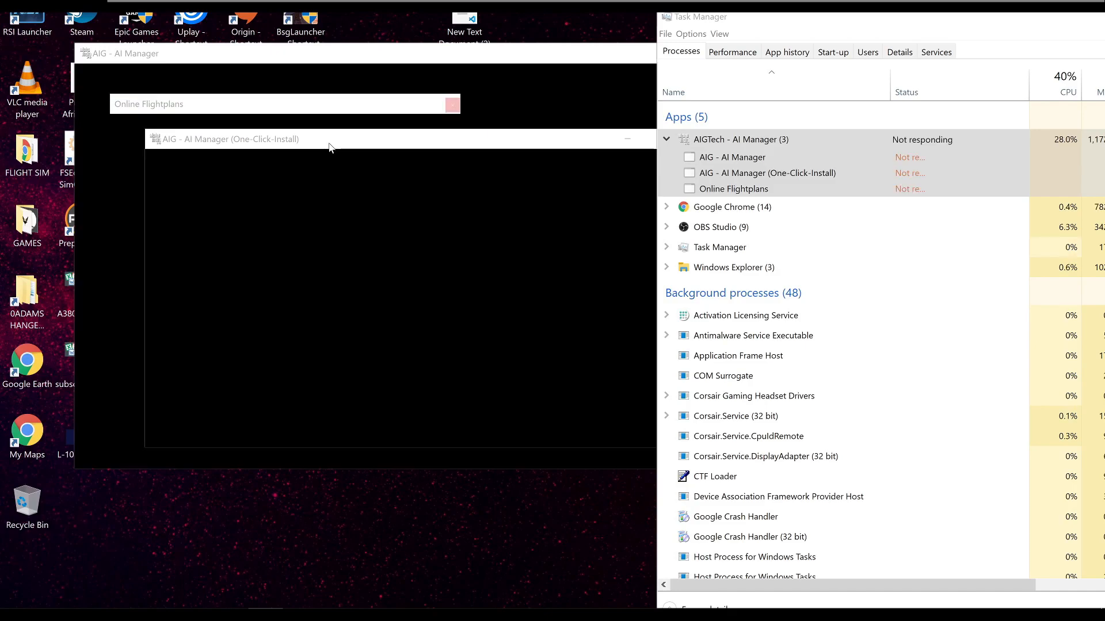
{"action": "left_click", "coordinate": [329, 144]}
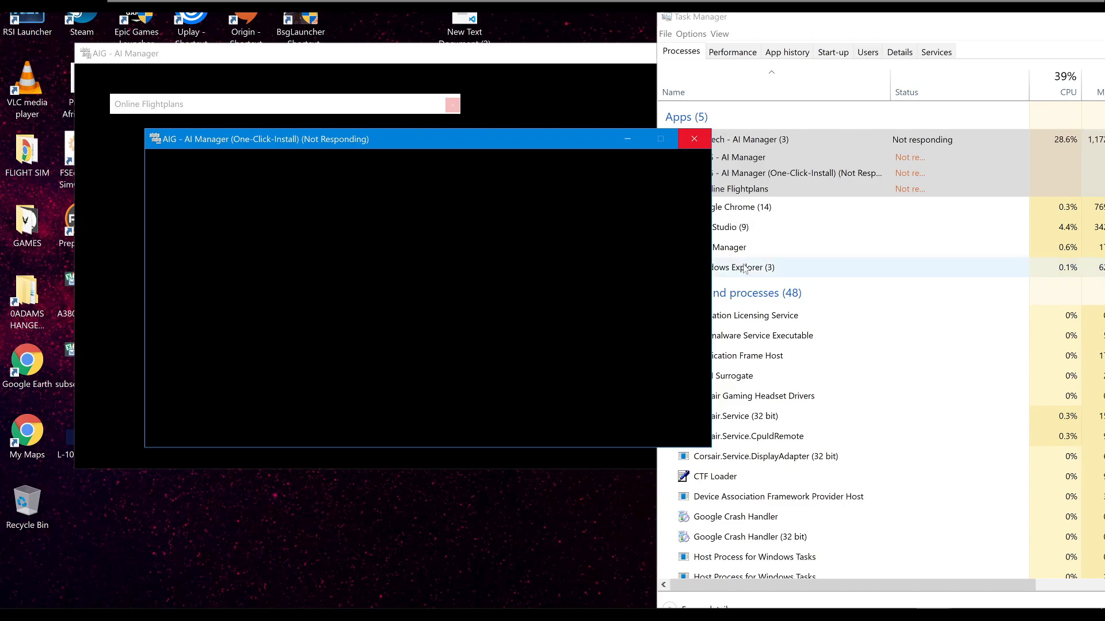
{"action": "left_click", "coordinate": [871, 150]}
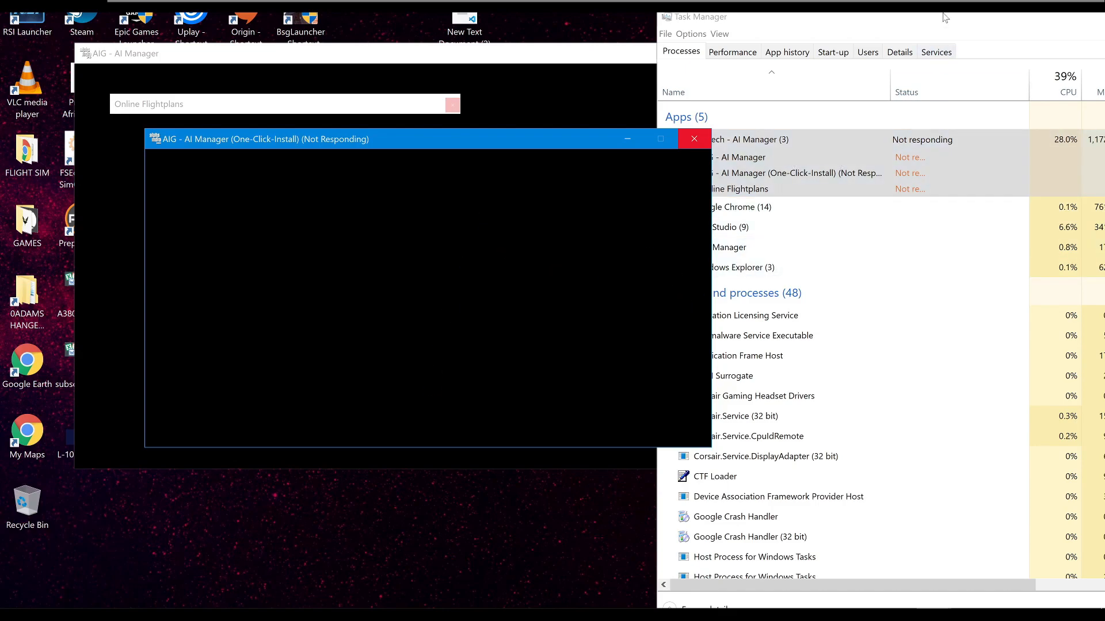
{"action": "left_click_drag", "start_coordinate": [953, 22], "coordinate": [903, 34]}
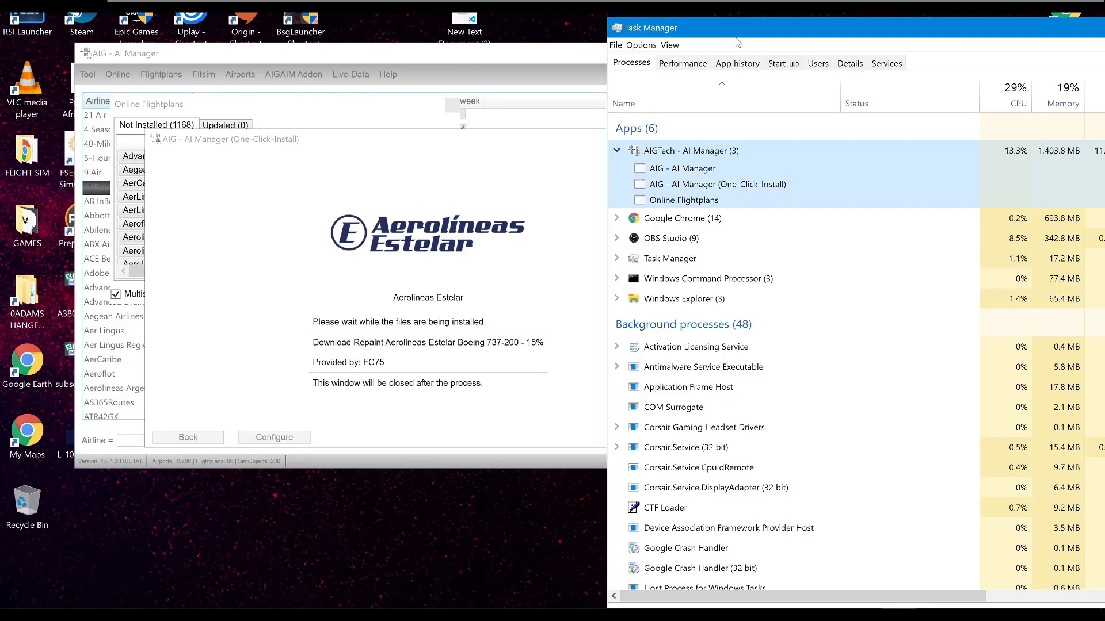
{"action": "left_click", "coordinate": [752, 32]}
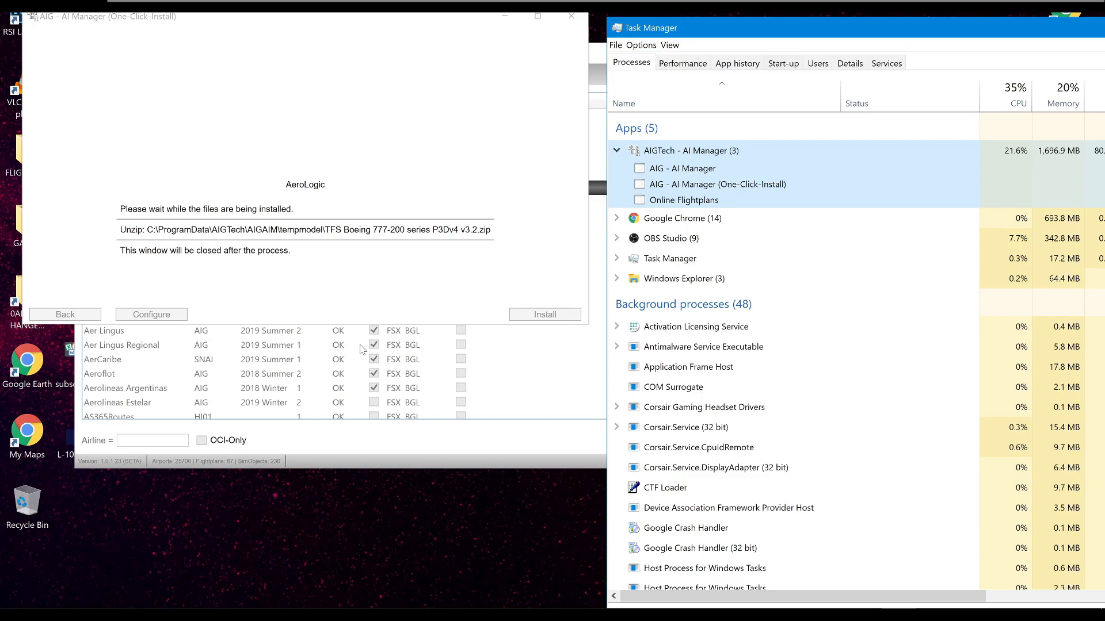
{"action": "left_click_drag", "start_coordinate": [161, 24], "coordinate": [550, 77]}
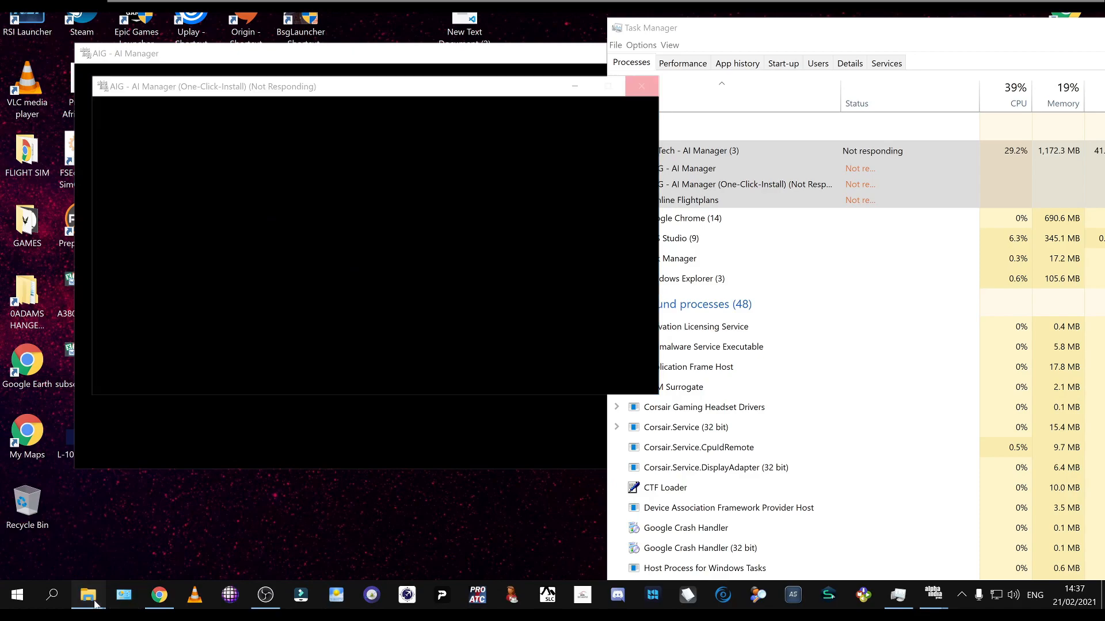
- Examine the AIG_AIManager_1.0.1.23 archive and AI Manager application in File Explorer's AIG_AIManager folder, and minimise the folder window
{"action": "mouse_move", "coordinate": [87, 594]}
{"action": "left_click", "coordinate": [86, 569]}
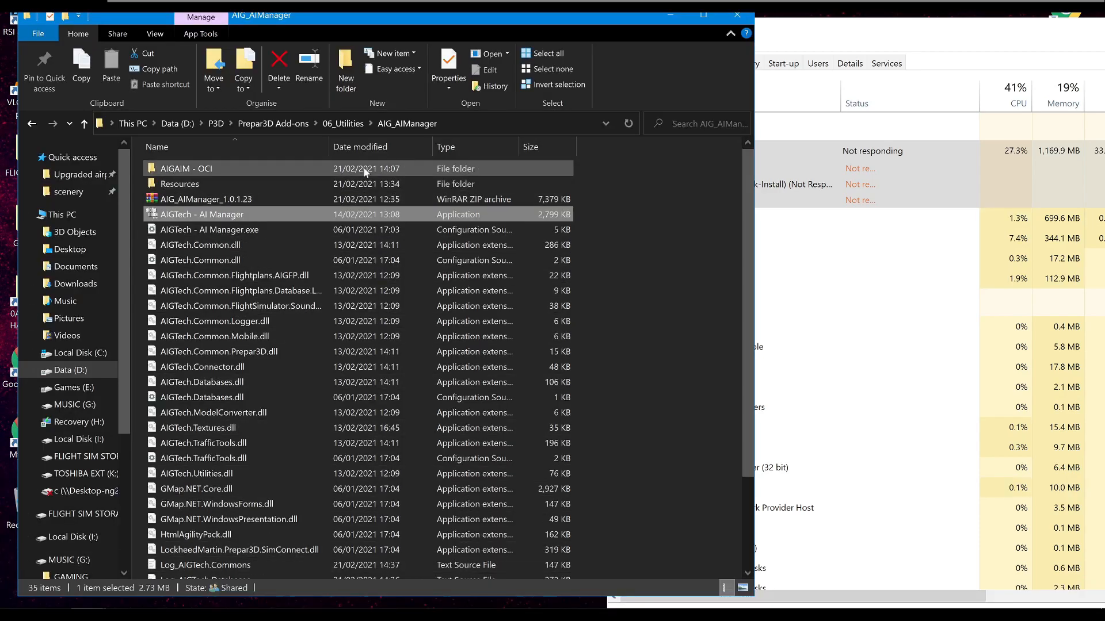
{"action": "left_click", "coordinate": [247, 202]}
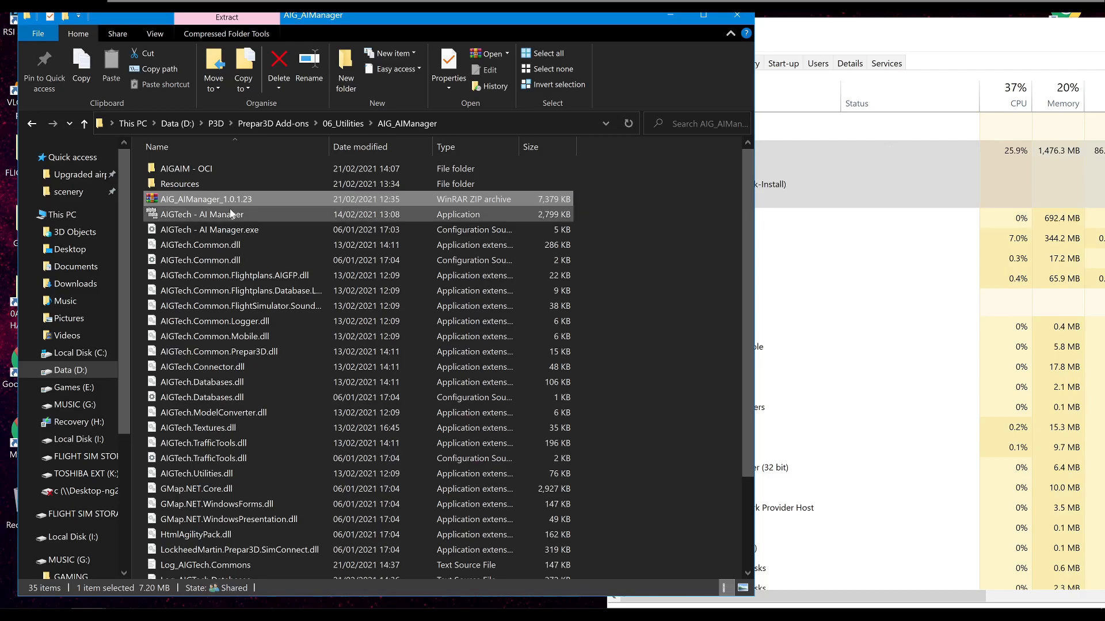
{"action": "mouse_move", "coordinate": [230, 214]}
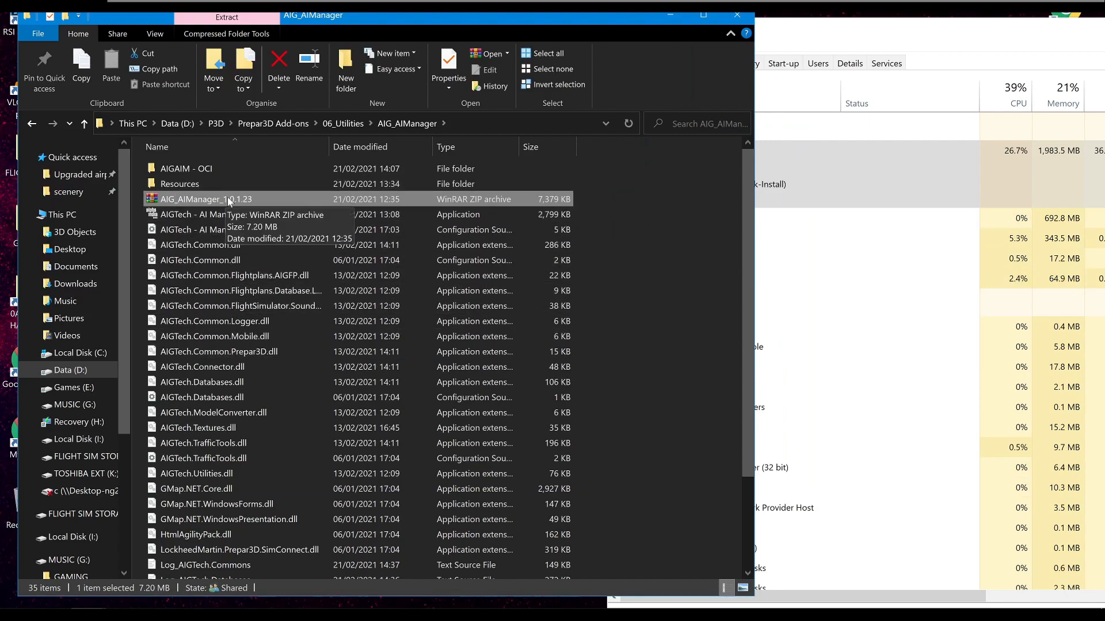
{"action": "left_click", "coordinate": [669, 14]}
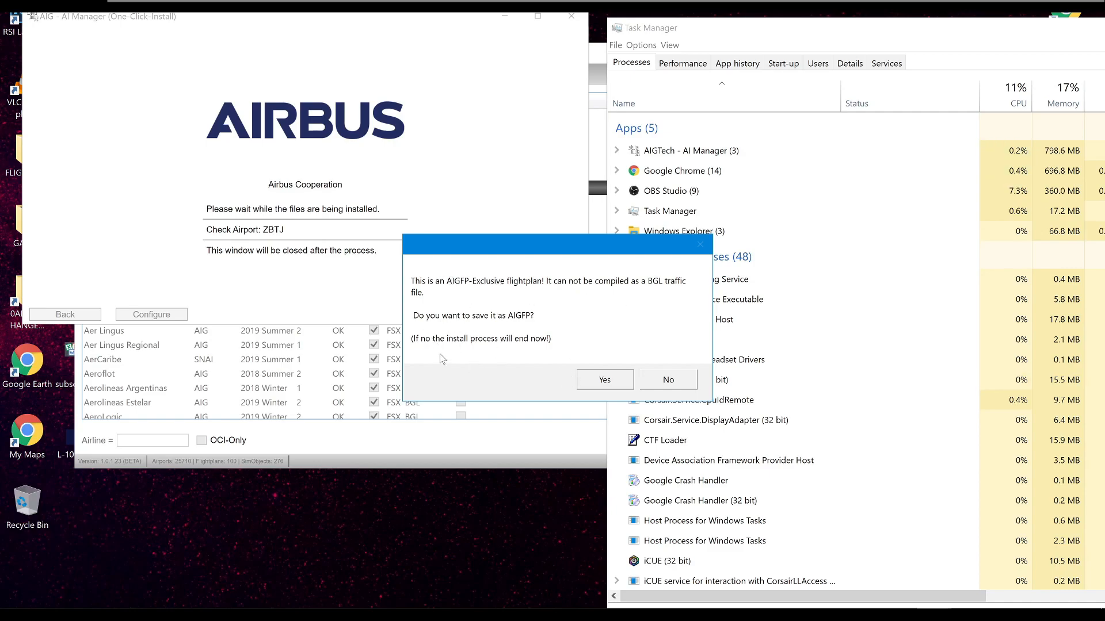
- Accept saving the Airbus Cooperation flightplan as AIGFP, and continue to the browser for the Air Koryo model's manual download
{"action": "left_click", "coordinate": [590, 383]}
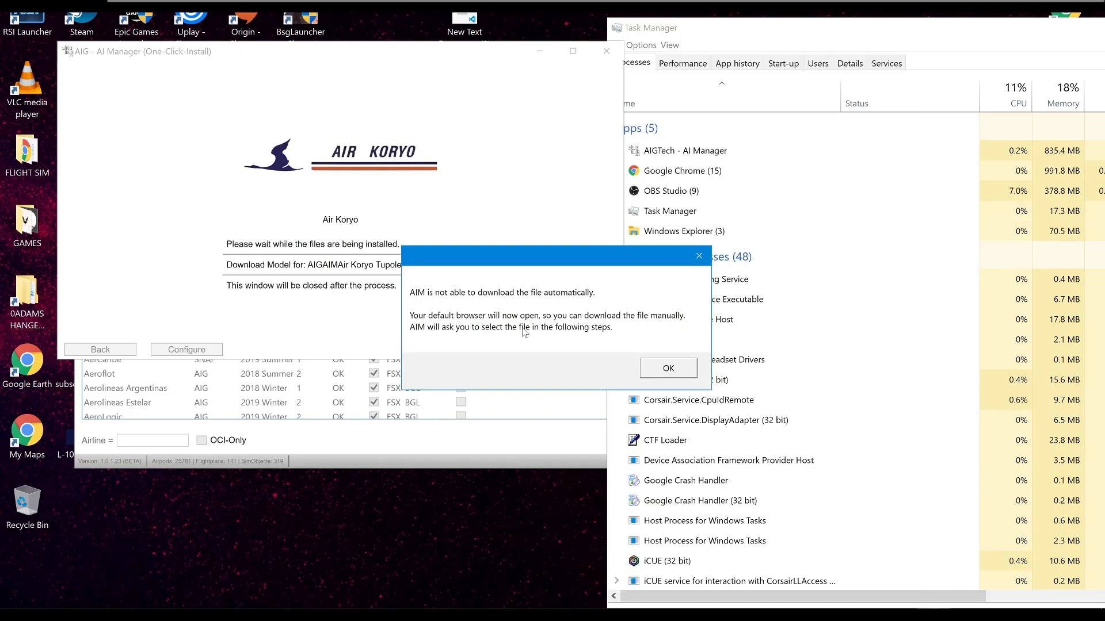
{"action": "left_click", "coordinate": [668, 368]}
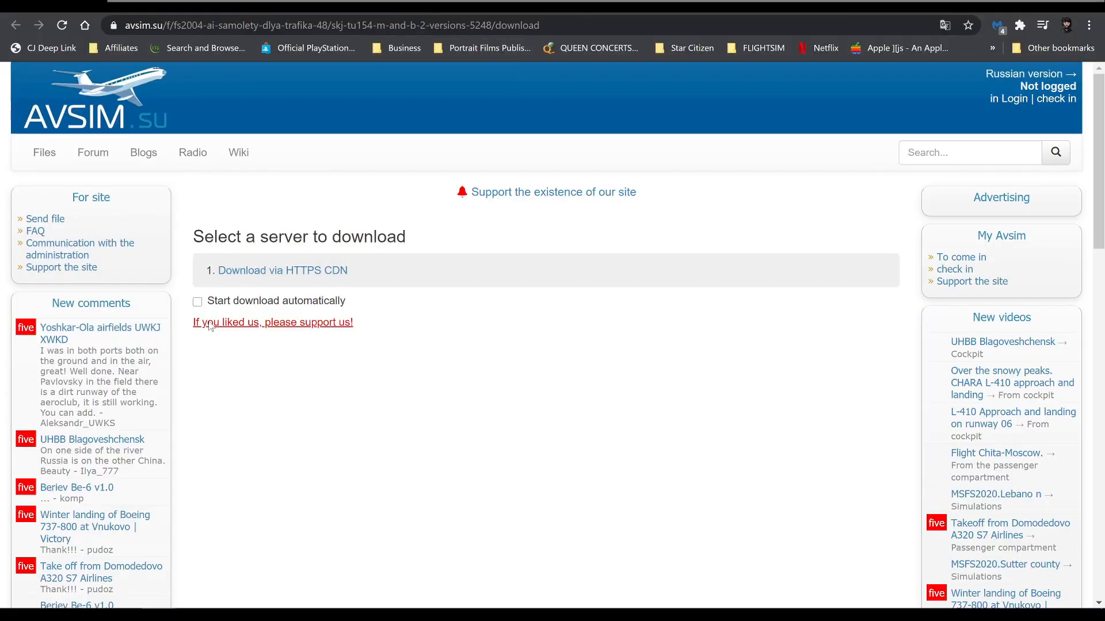
- Enable automatic download start on the AVSIM.su page and download SKJ_TU154_v3.zip via HTTPS CDN
{"action": "left_click", "coordinate": [196, 303]}
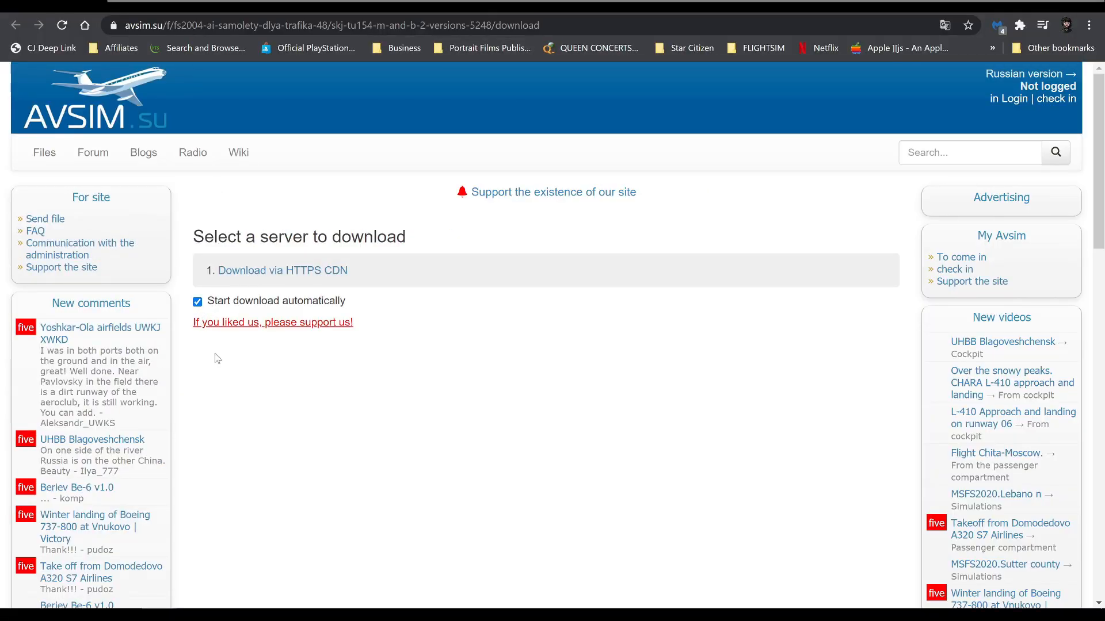
{"action": "left_click", "coordinate": [305, 274]}
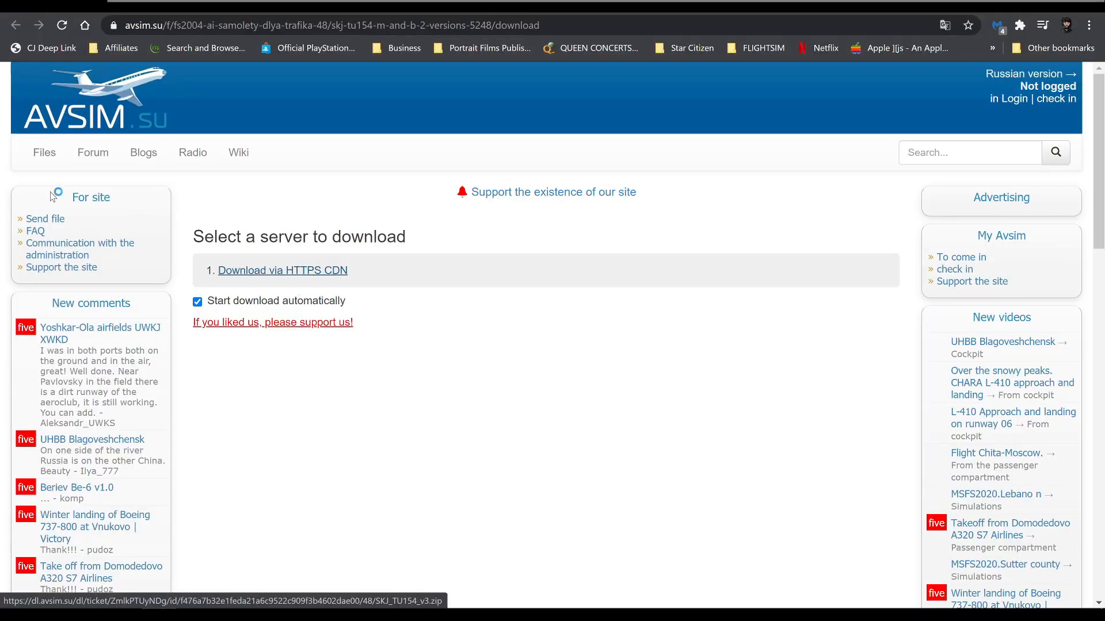
{"action": "scroll", "coordinate": [553, 486], "scroll_direction": "down", "scroll_amount": 10}
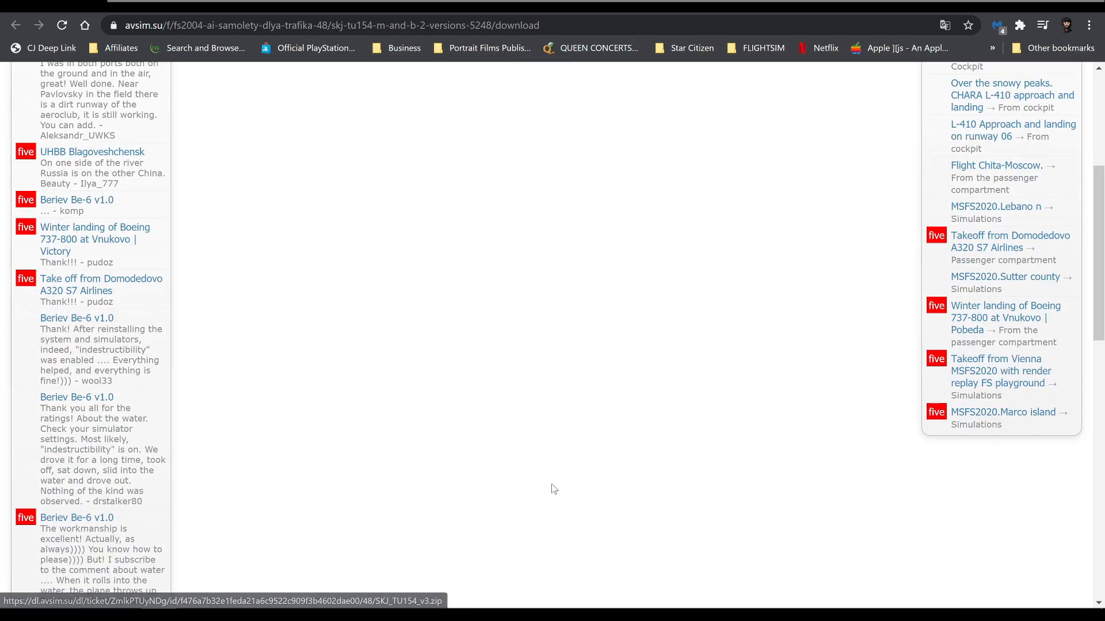
- Save the SKJ_TU154_v3 ZIP archive to the Downloads folder
{"action": "scroll", "coordinate": [552, 493], "scroll_direction": "up", "scroll_amount": 10}
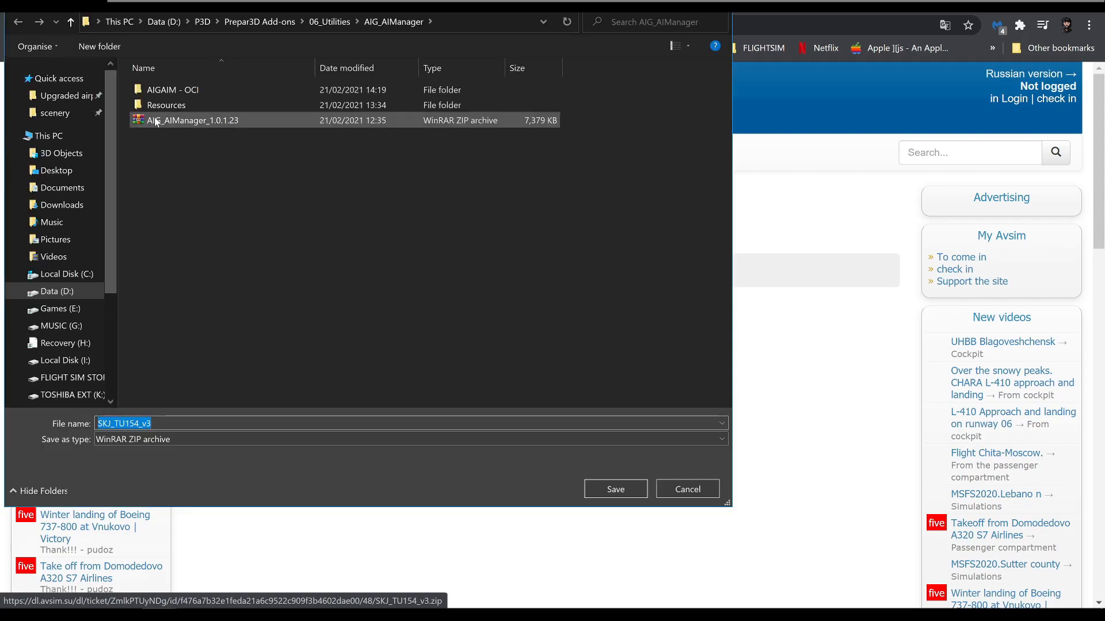
{"action": "left_click", "coordinate": [62, 206]}
{"action": "left_click", "coordinate": [605, 492]}
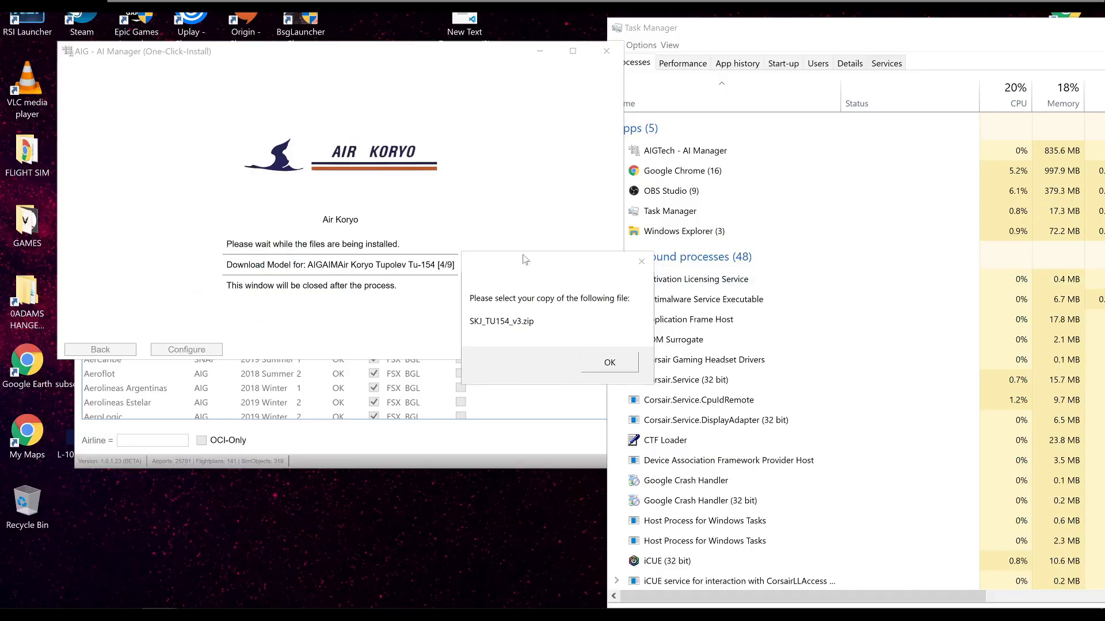
- Supply SKJ_TU154_v3.zip from the Downloads folder to One-Click-Install for the Air Koryo Tupolev Tu-154 model
{"action": "left_click", "coordinate": [610, 364]}
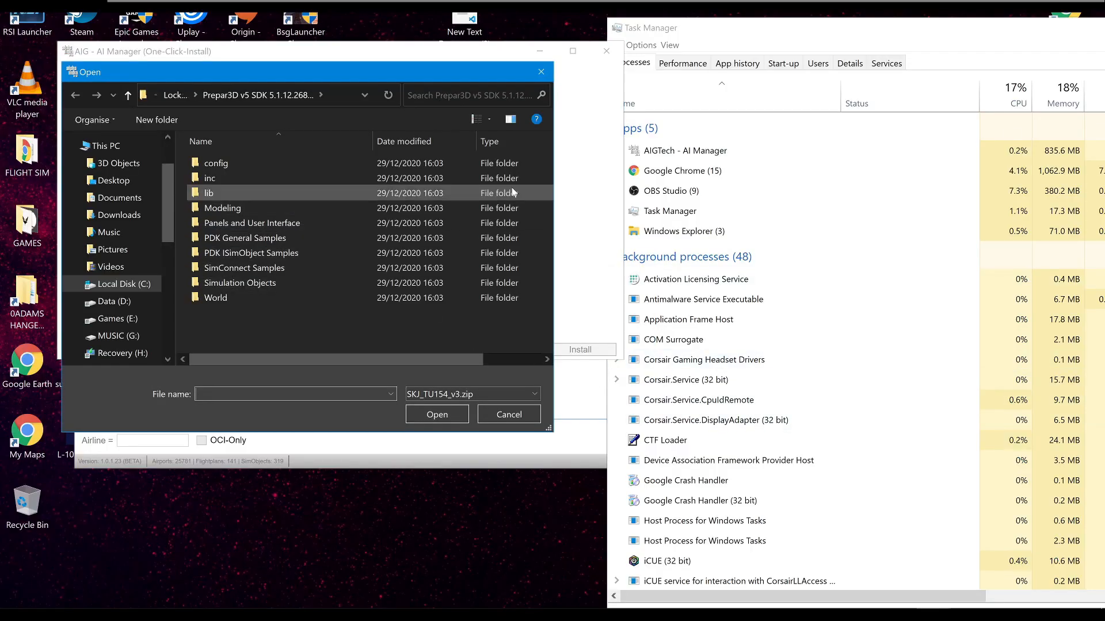
{"action": "left_click", "coordinate": [115, 223]}
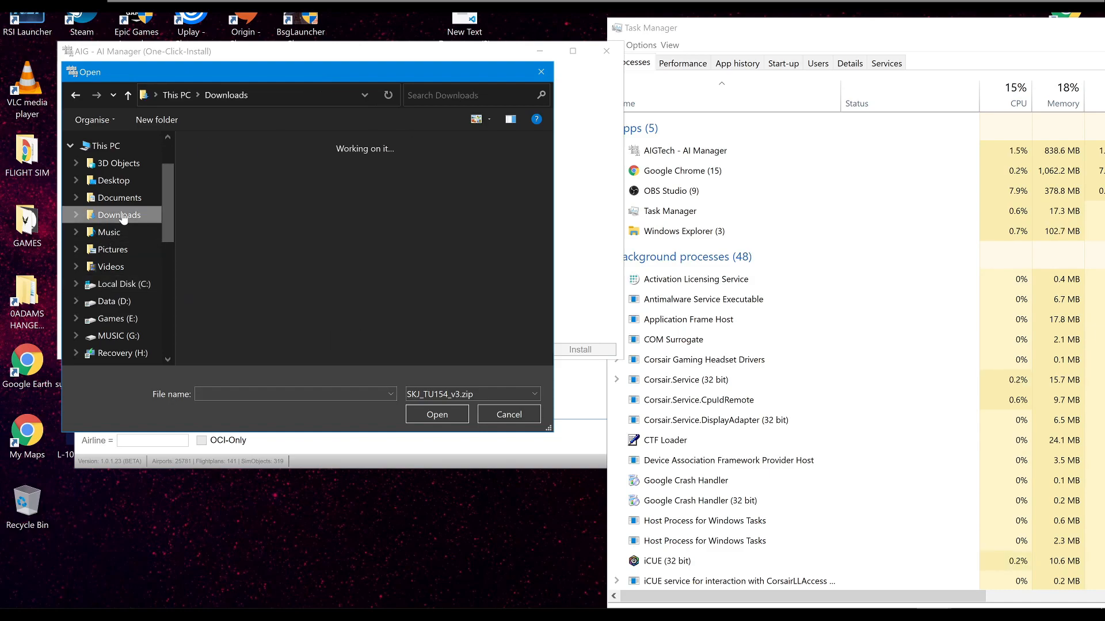
{"action": "left_click", "coordinate": [216, 193]}
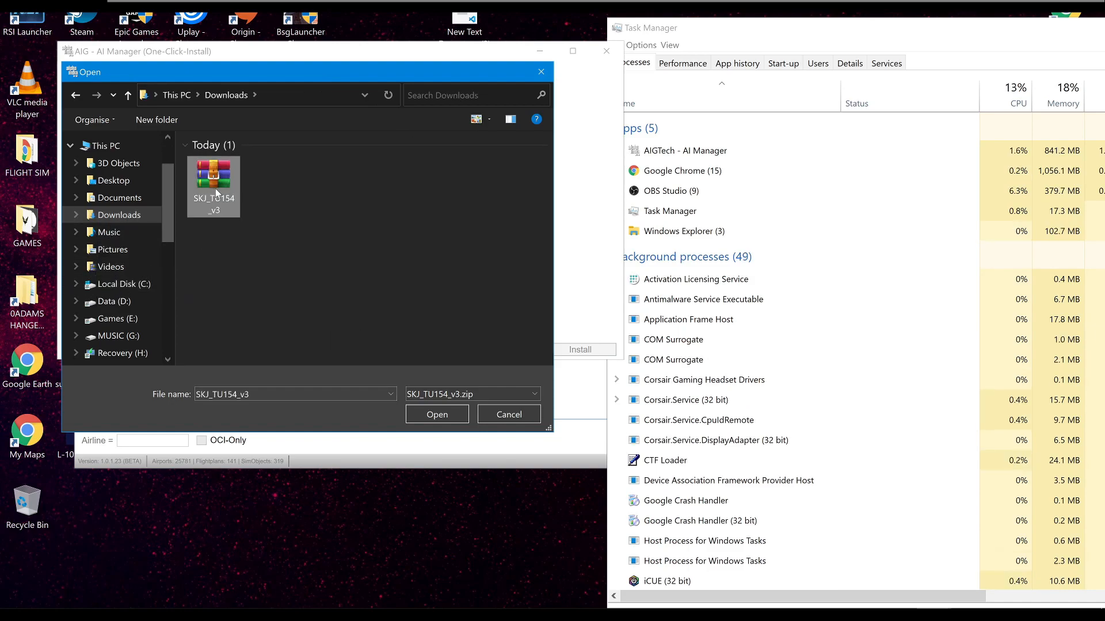
{"action": "left_click", "coordinate": [434, 422]}
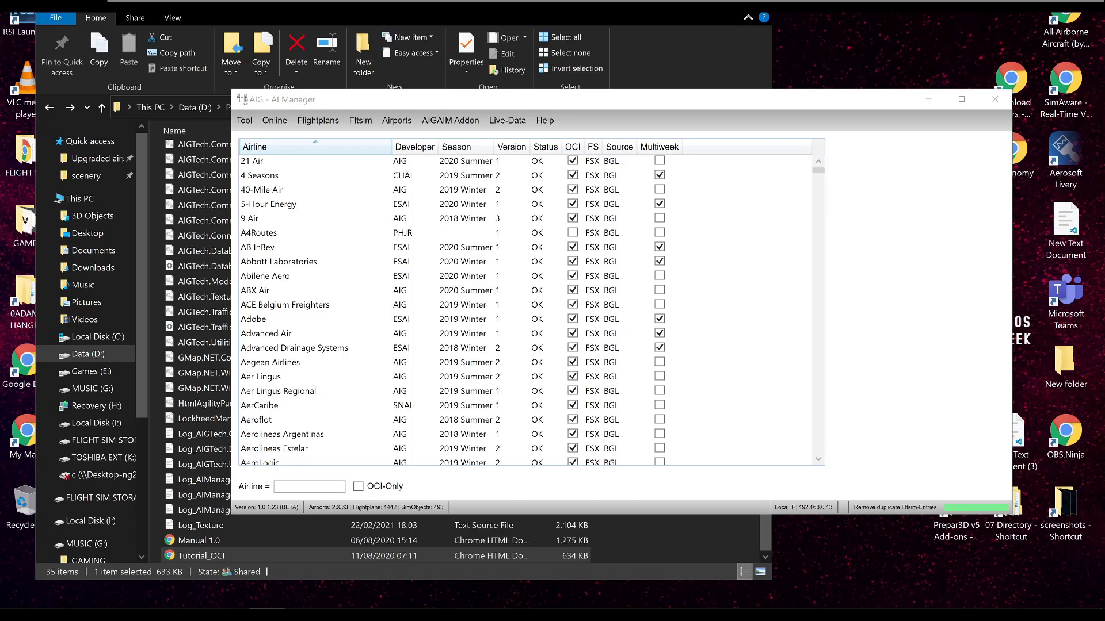
- Review the online flightplans not yet installed in AI Manager, including the ClearwaterFineFoods entry, and close the list
{"action": "left_click", "coordinate": [790, 321]}
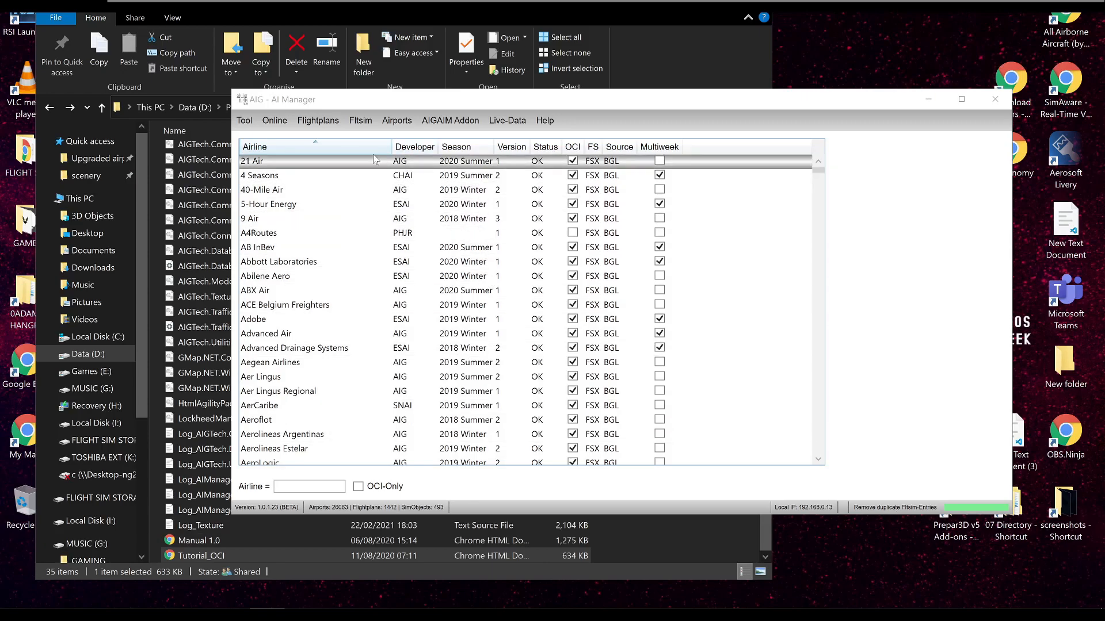
{"action": "left_click", "coordinate": [275, 120]}
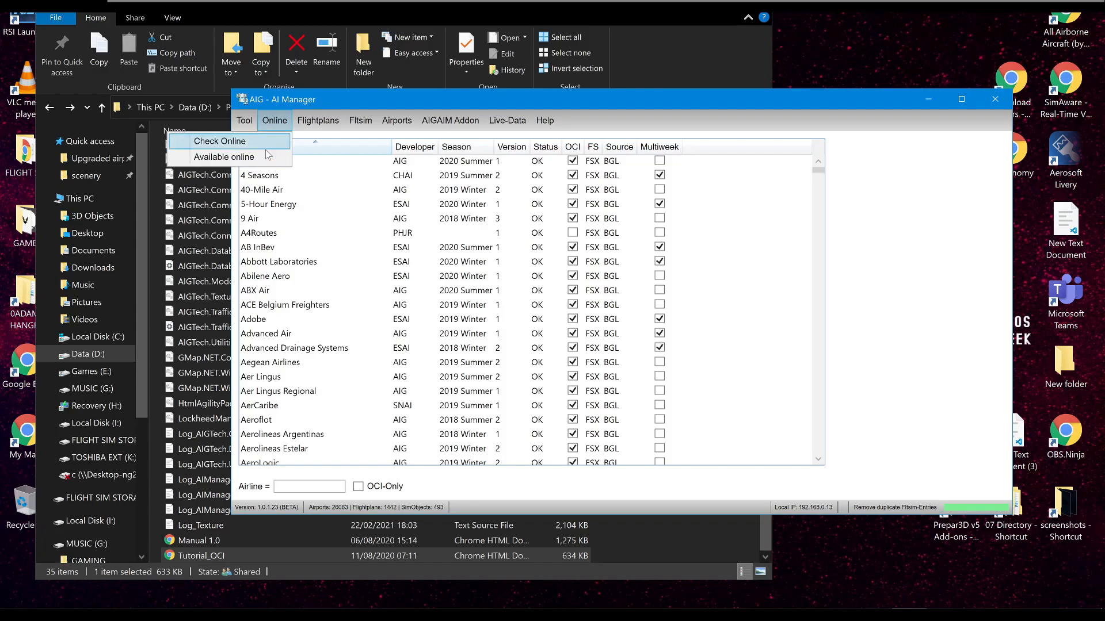
{"action": "left_click", "coordinate": [268, 156]}
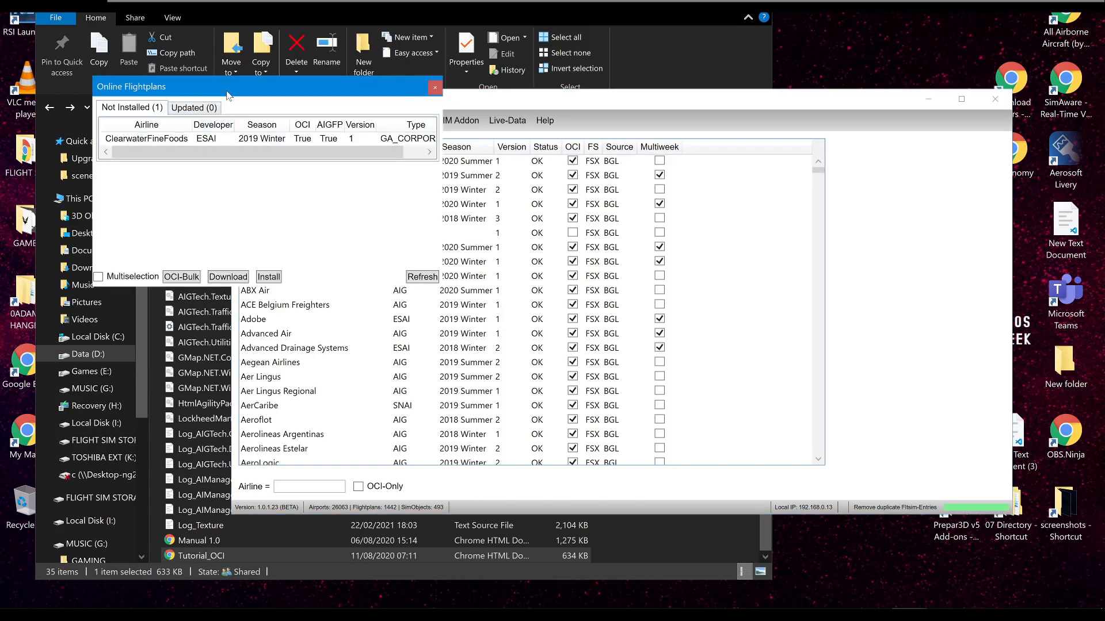
{"action": "left_click_drag", "start_coordinate": [227, 95], "coordinate": [496, 172]}
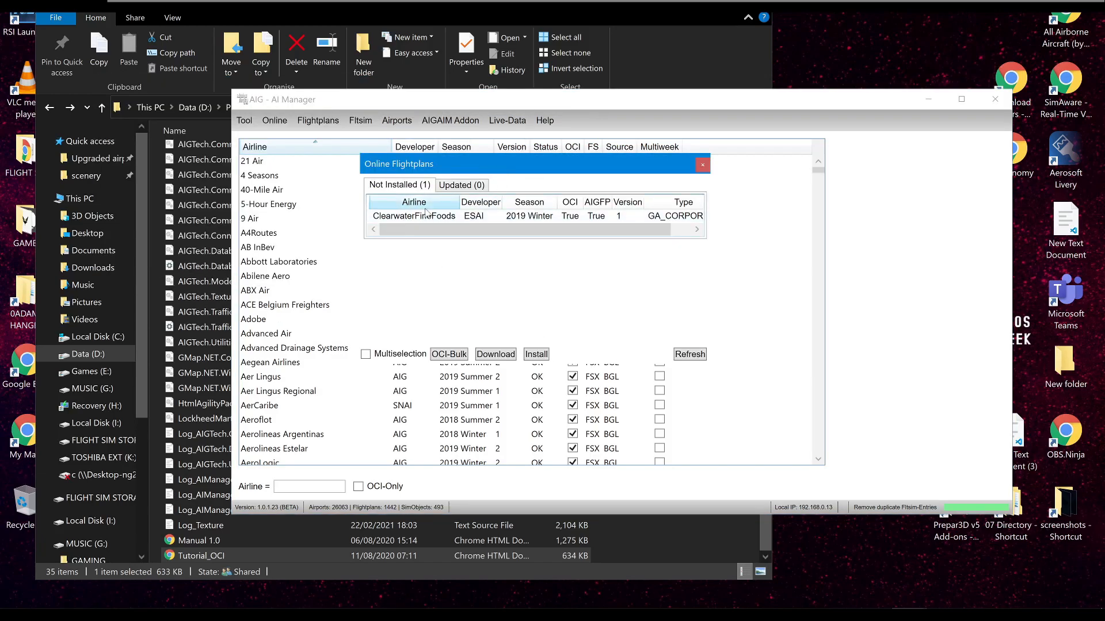
{"action": "left_click", "coordinate": [470, 220]}
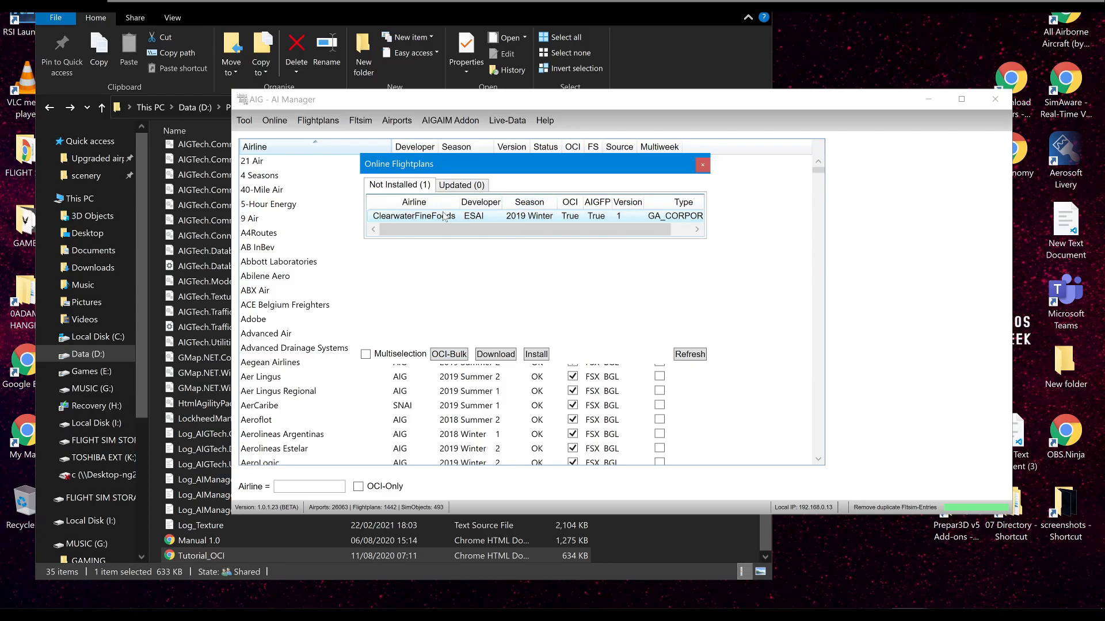
{"action": "left_click", "coordinate": [703, 163]}
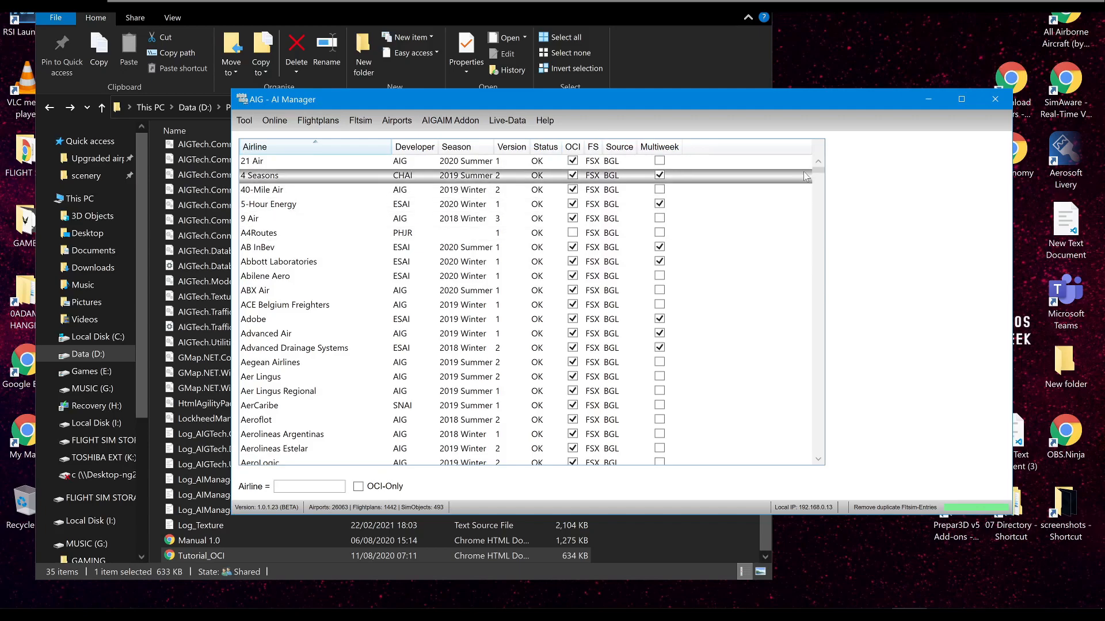
- Look through the installed airline flightplans from the first entry to the last and return to the beginning
{"action": "left_click_drag", "start_coordinate": [817, 171], "coordinate": [807, 463]}
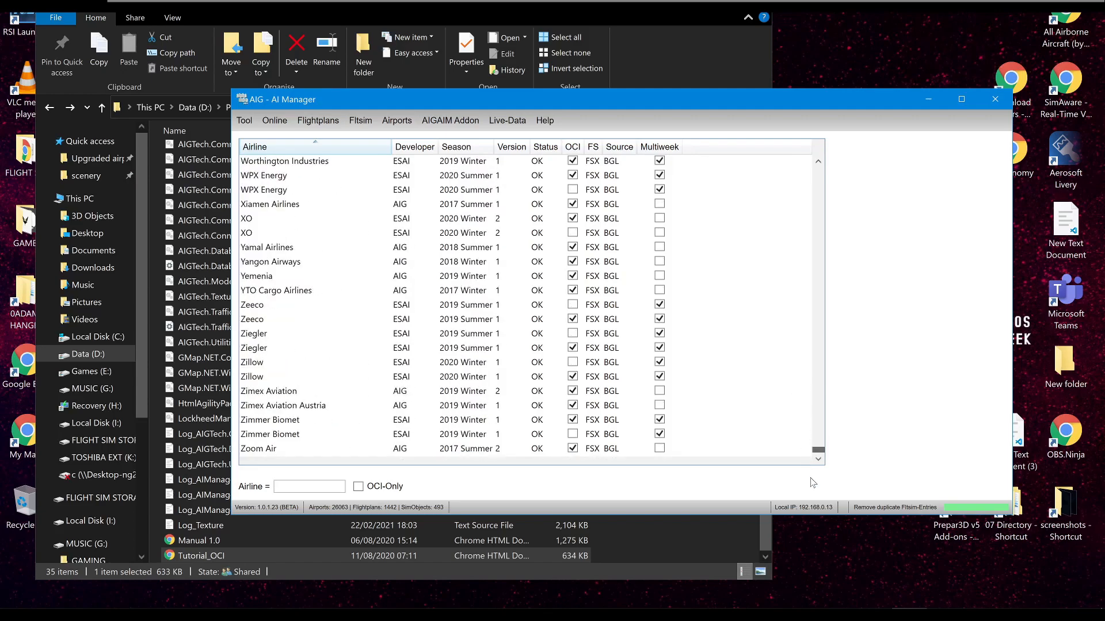
{"action": "left_click_drag", "start_coordinate": [819, 461], "coordinate": [820, 254]}
{"action": "scroll", "coordinate": [577, 282], "scroll_direction": "down", "scroll_amount": 20}
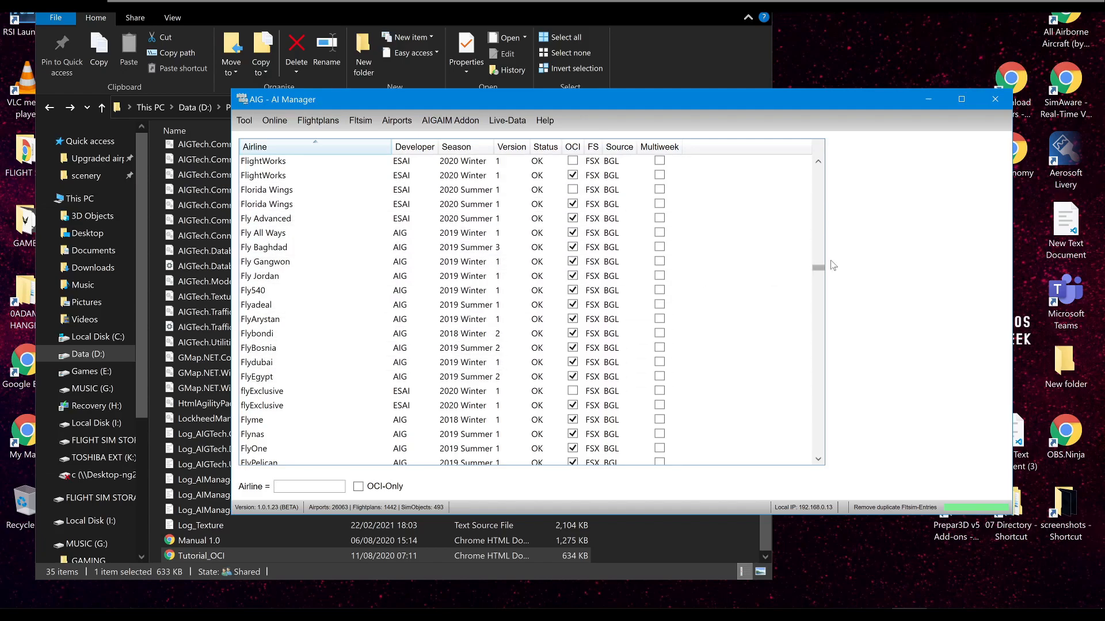
{"action": "left_click_drag", "start_coordinate": [825, 271], "coordinate": [825, 154]}
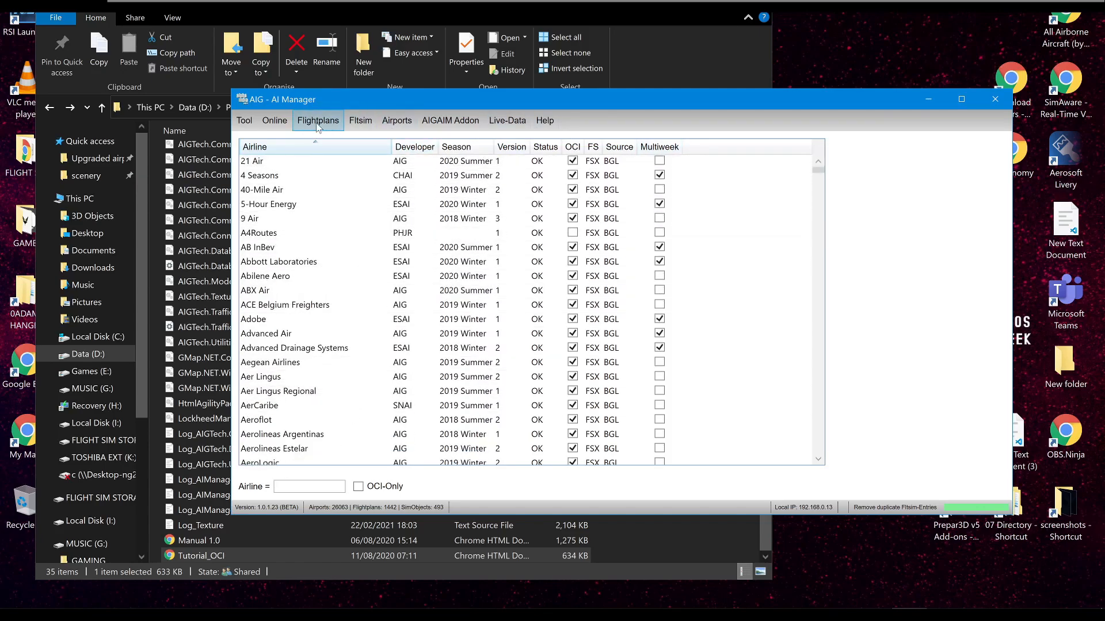
- Check online for new flightplans and display the list of available ones over the main window
{"action": "left_click", "coordinate": [282, 122]}
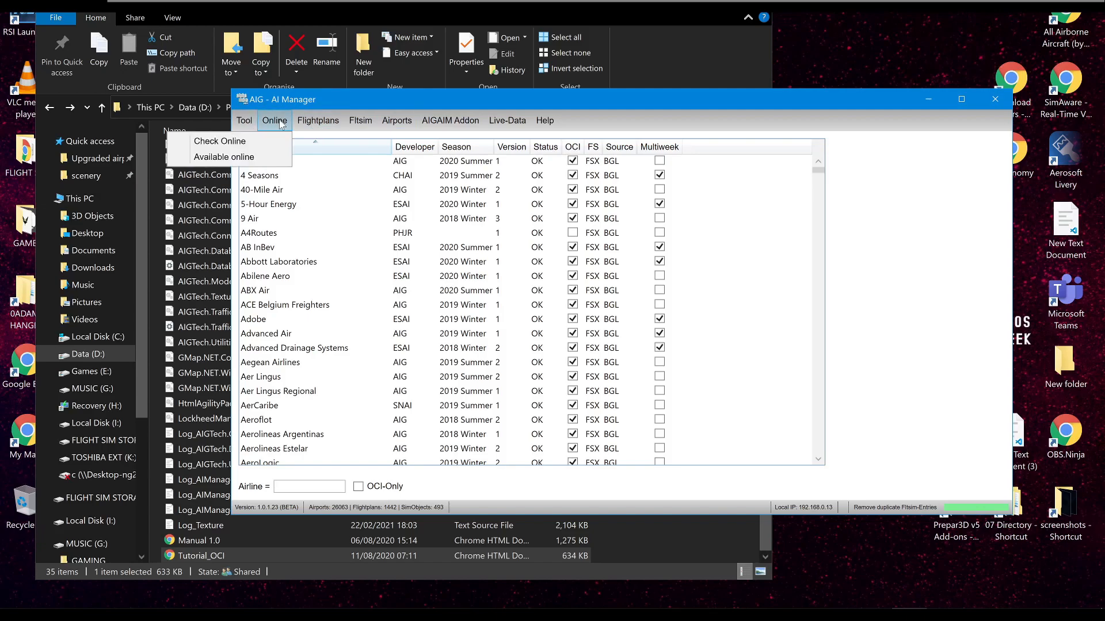
{"action": "left_click", "coordinate": [262, 141]}
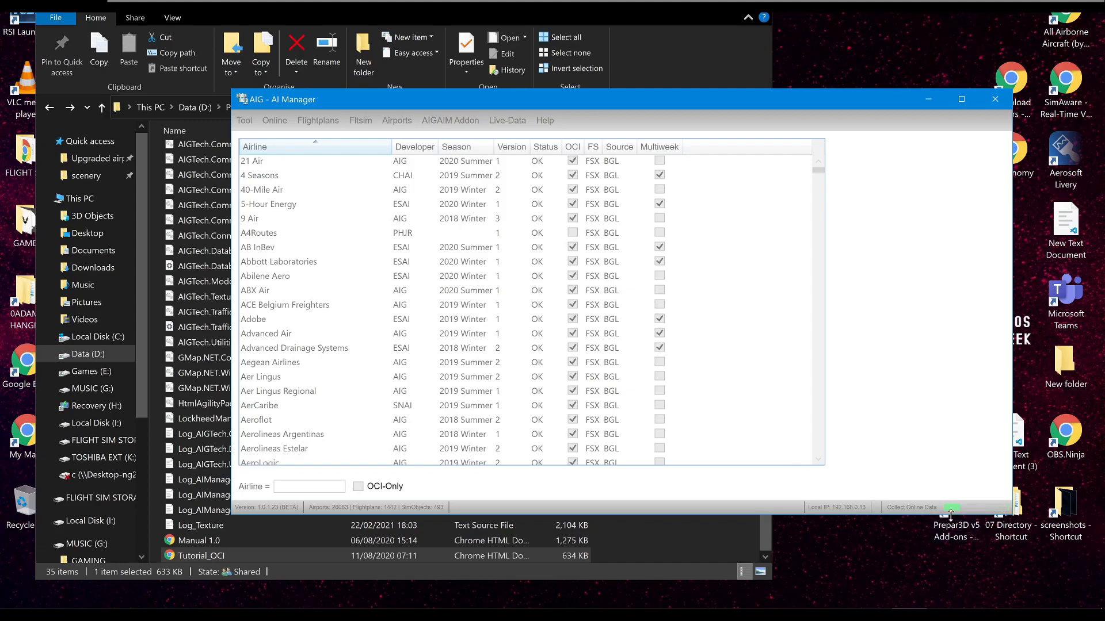
{"action": "left_click", "coordinate": [275, 122]}
{"action": "left_click", "coordinate": [236, 156]}
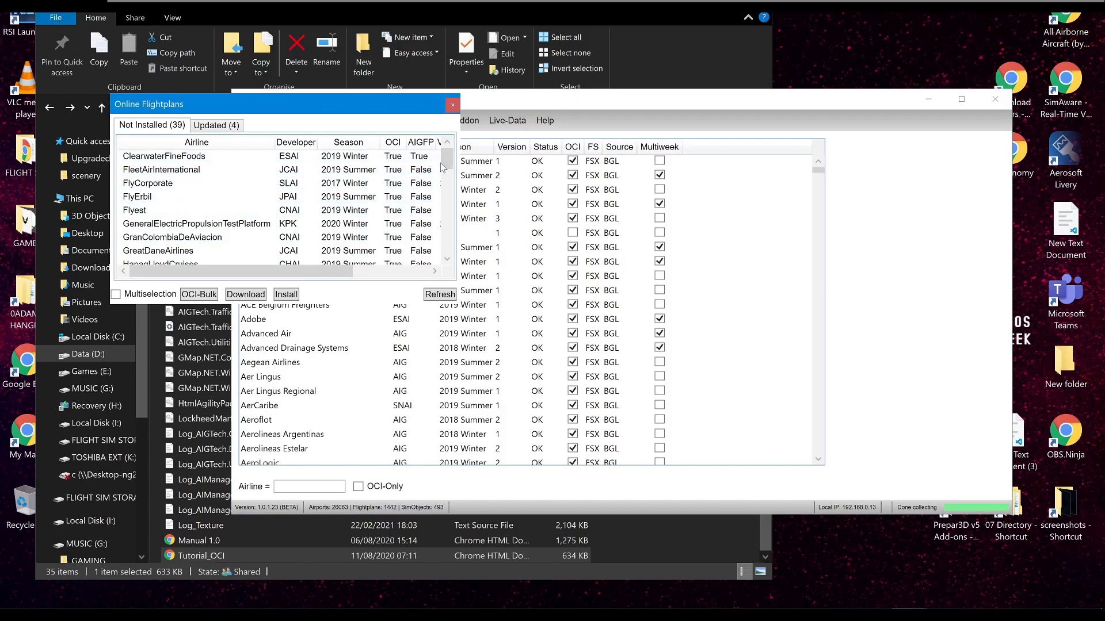
{"action": "left_click_drag", "start_coordinate": [233, 112], "coordinate": [514, 213]}
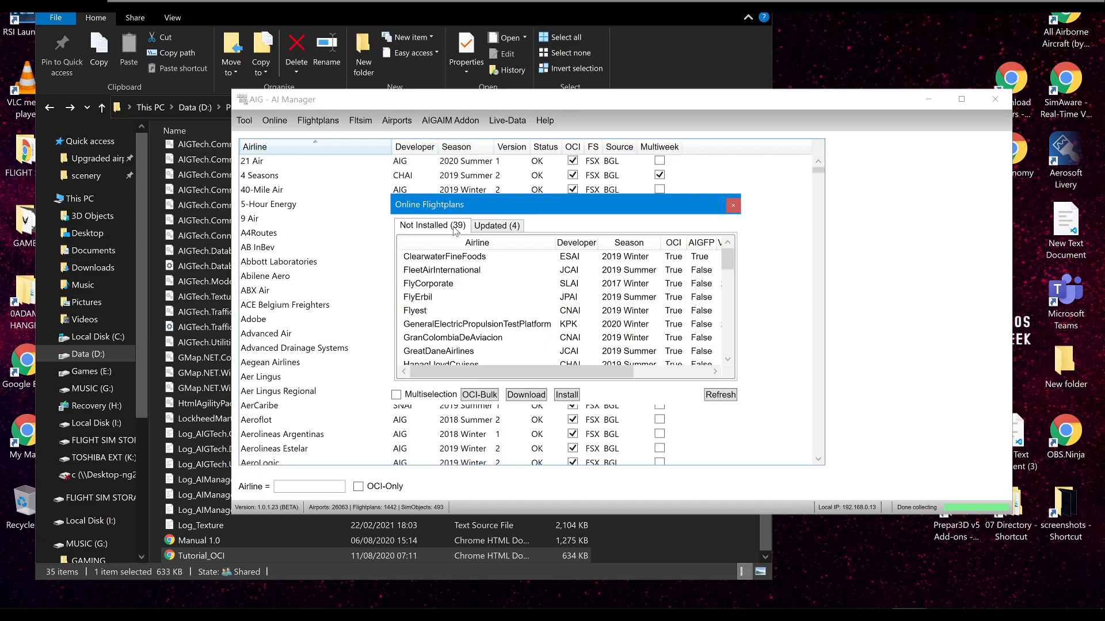
- Examine the updated and not-installed airlines in the Online Flightplans window
{"action": "left_click", "coordinate": [498, 226]}
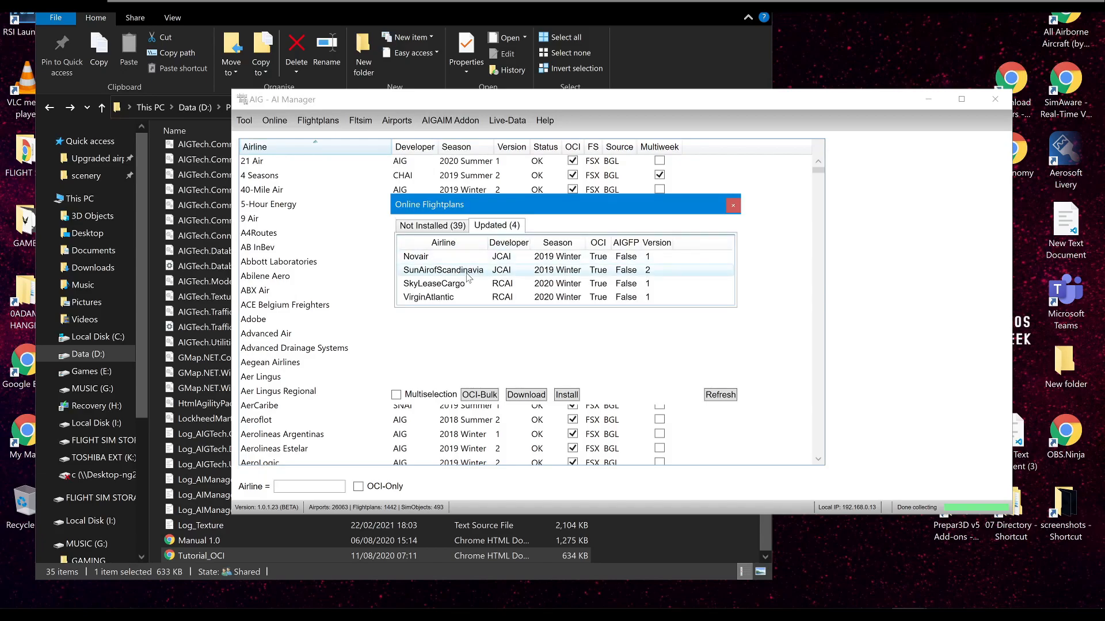
{"action": "left_click", "coordinate": [435, 227]}
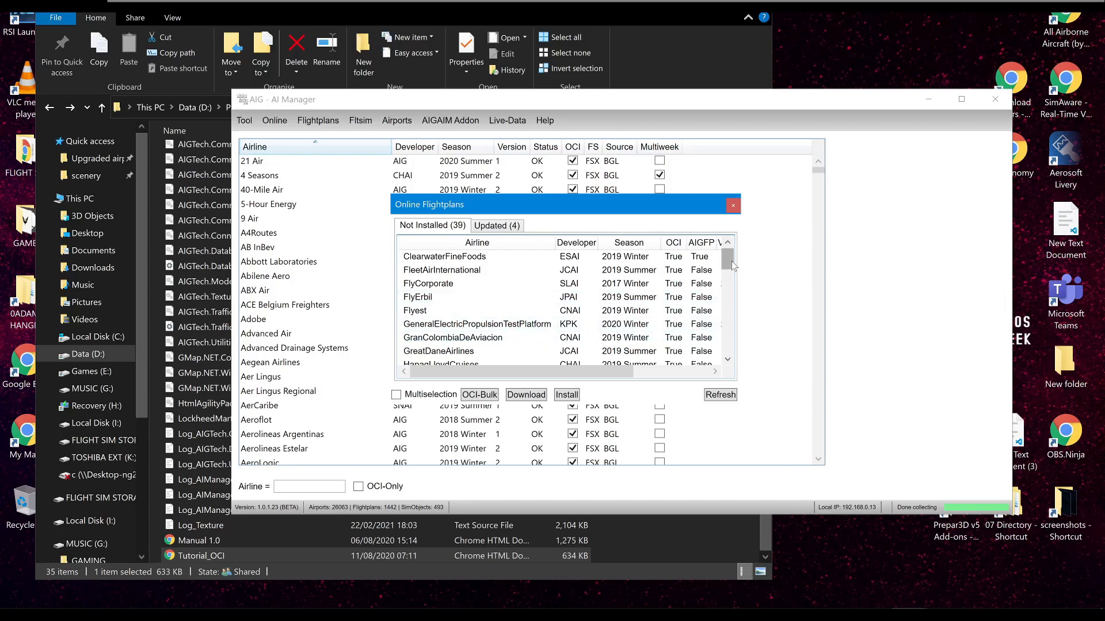
{"action": "left_click_drag", "start_coordinate": [727, 260], "coordinate": [739, 371]}
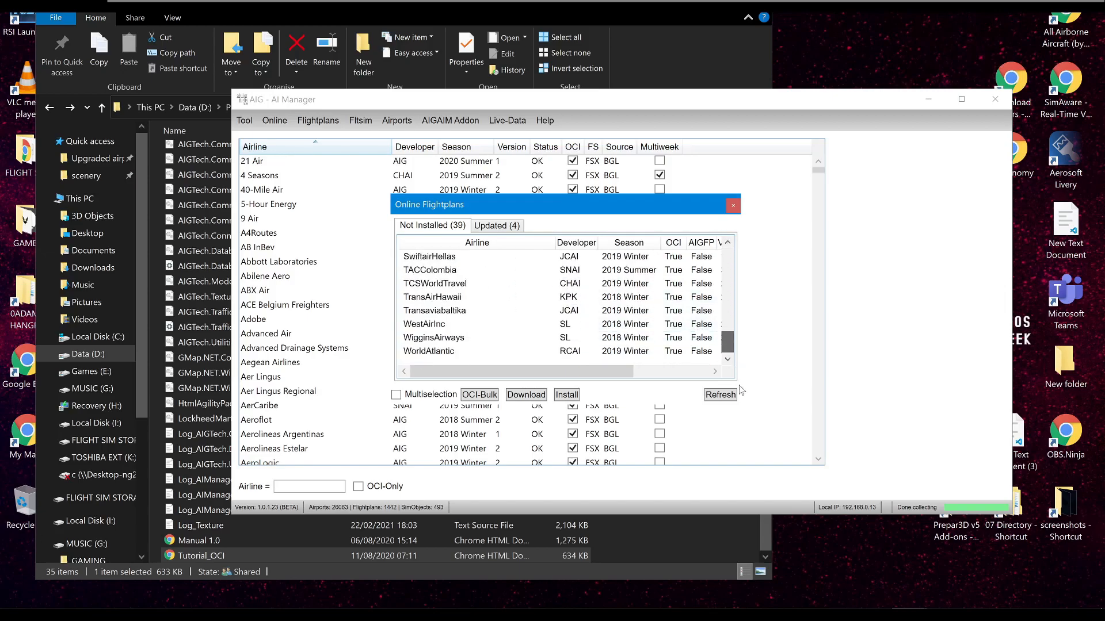
{"action": "left_click_drag", "start_coordinate": [730, 348], "coordinate": [726, 259]}
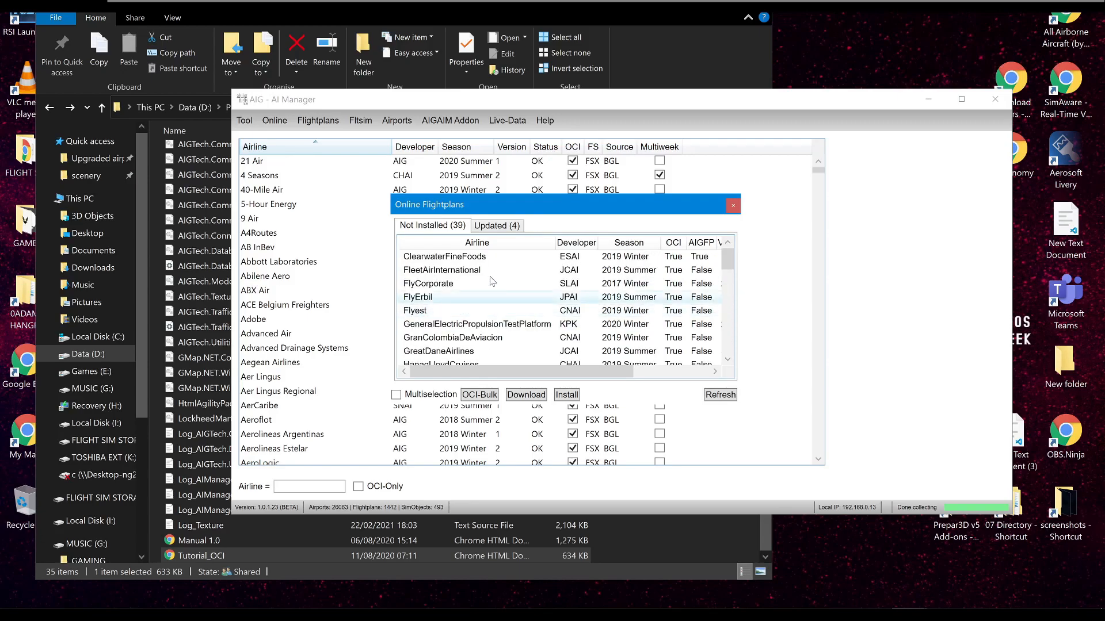
{"action": "scroll", "coordinate": [484, 300], "scroll_direction": "down", "scroll_amount": 1}
{"action": "scroll", "coordinate": [483, 300], "scroll_direction": "down", "scroll_amount": 4}
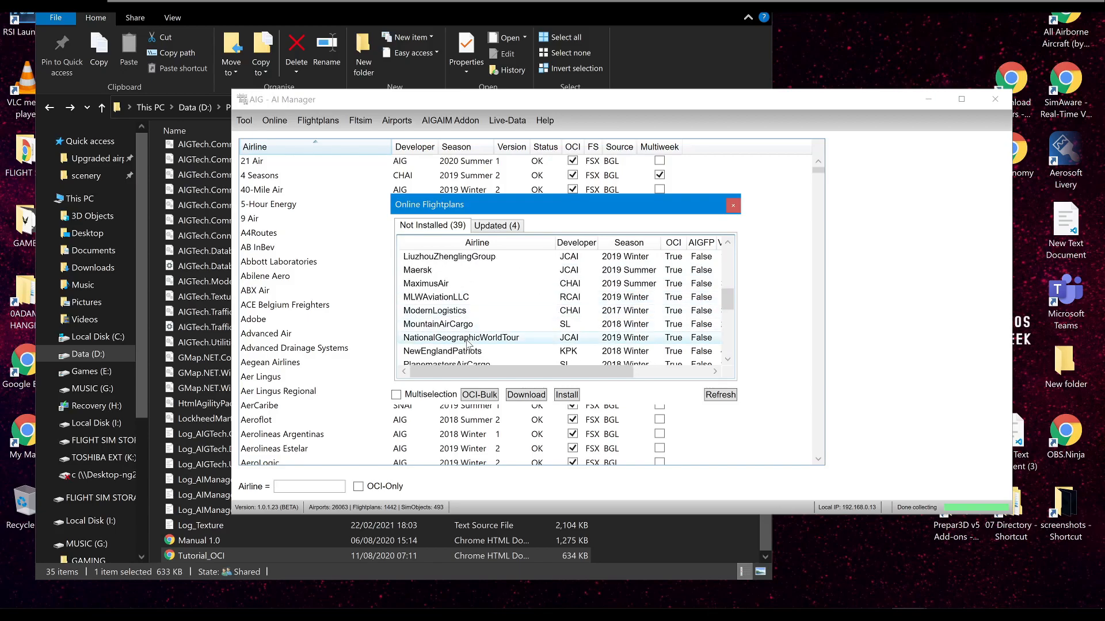
{"action": "scroll", "coordinate": [467, 343], "scroll_direction": "down", "scroll_amount": 2}
{"action": "scroll", "coordinate": [467, 343], "scroll_direction": "down", "scroll_amount": 3}
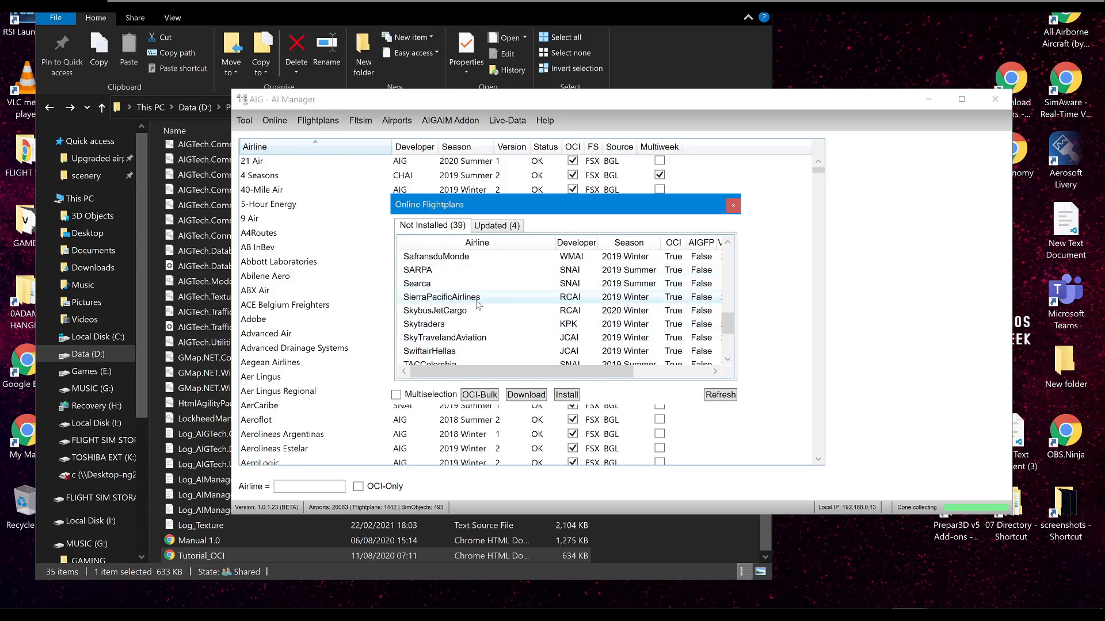
{"action": "scroll", "coordinate": [468, 326], "scroll_direction": "down", "scroll_amount": 1}
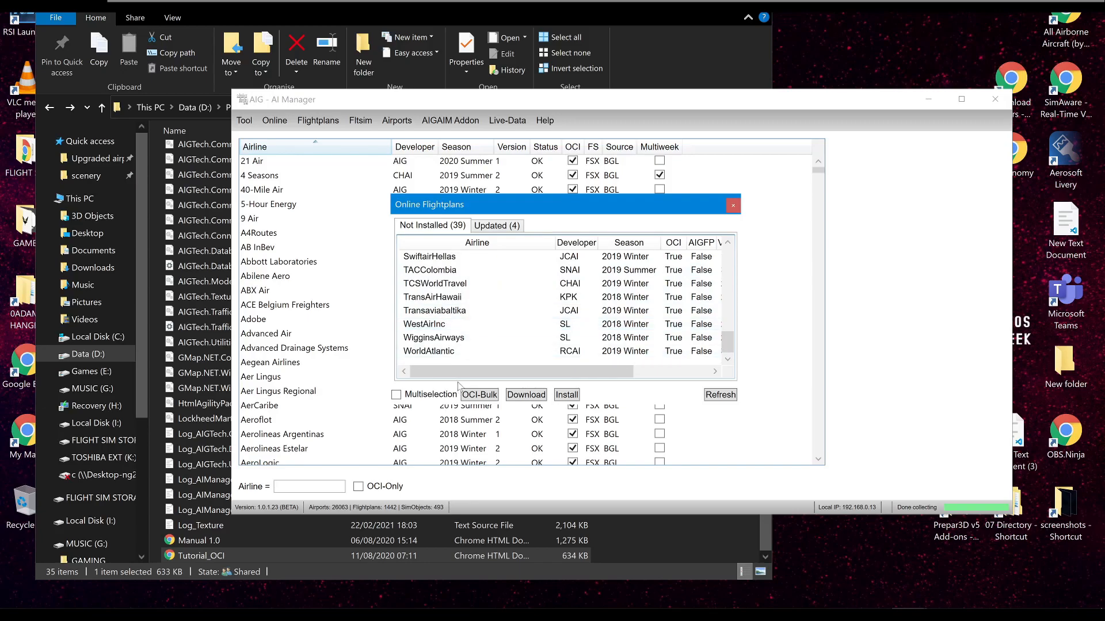
{"action": "left_click", "coordinate": [511, 228]}
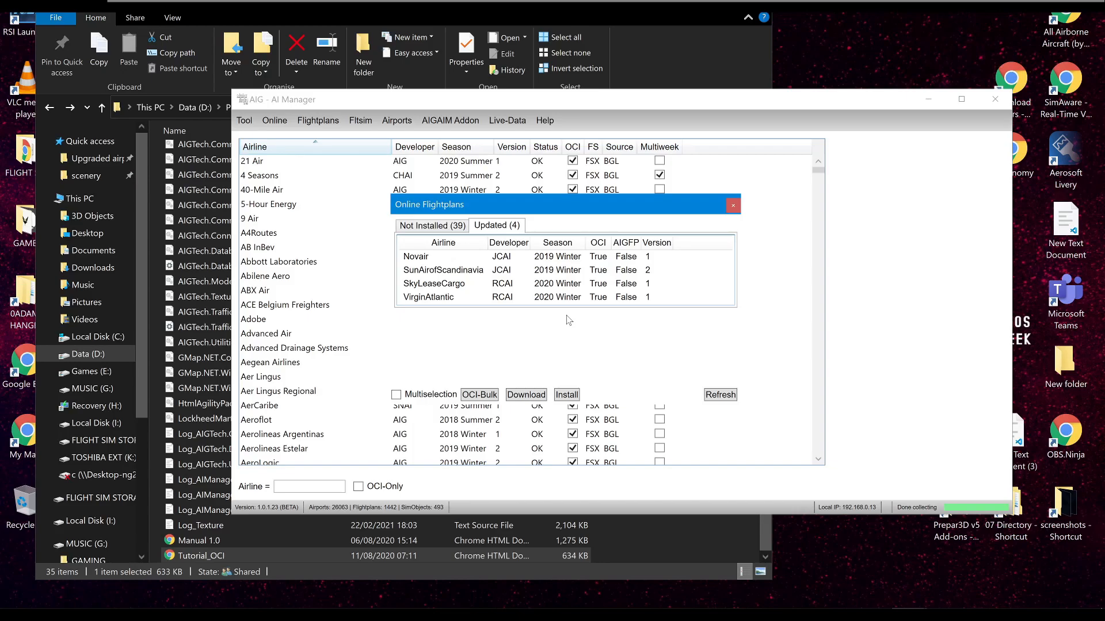
- Close the Online Flightplans window and AI Manager, and clear the AIG_AIManager folder window from the desktop
{"action": "left_click", "coordinate": [732, 205]}
{"action": "left_click", "coordinate": [995, 99]}
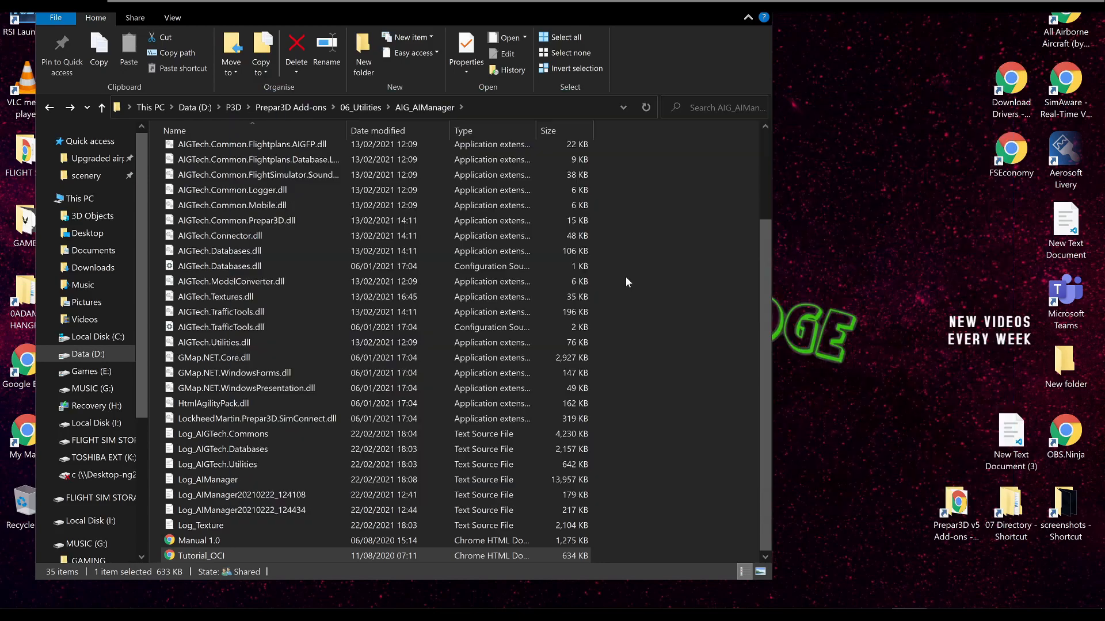
{"action": "left_click", "coordinate": [689, 6]}
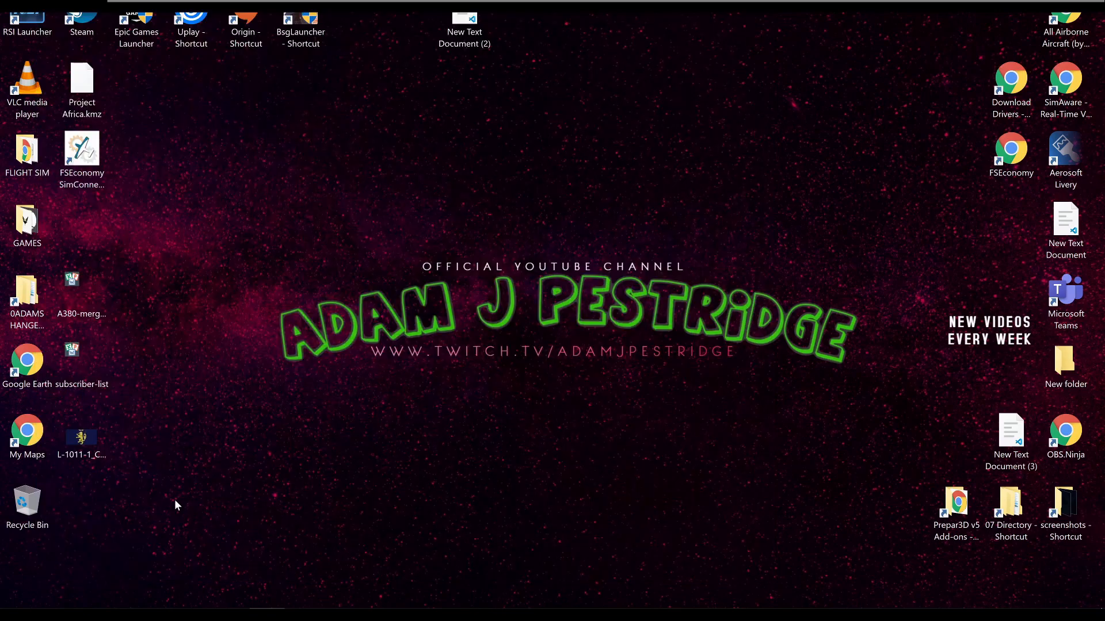
- Launch Prepar3D v5 as administrator from the Start menu
{"action": "mouse_move", "coordinate": [43, 615]}
{"action": "left_click", "coordinate": [14, 596]}
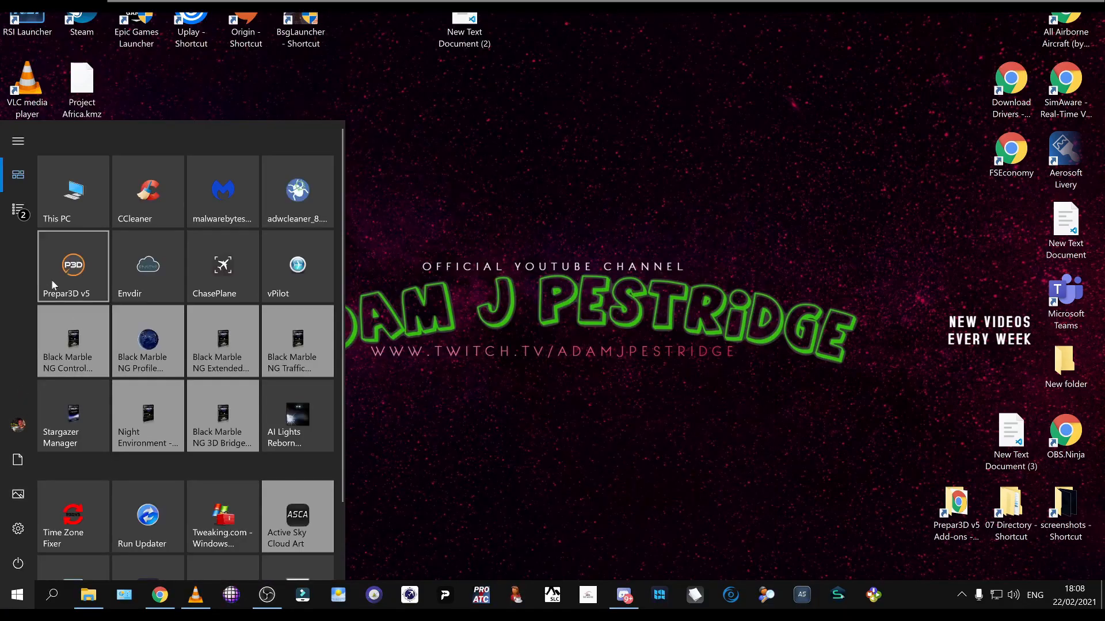
{"action": "right_click", "coordinate": [78, 246]}
{"action": "mouse_move", "coordinate": [156, 308]}
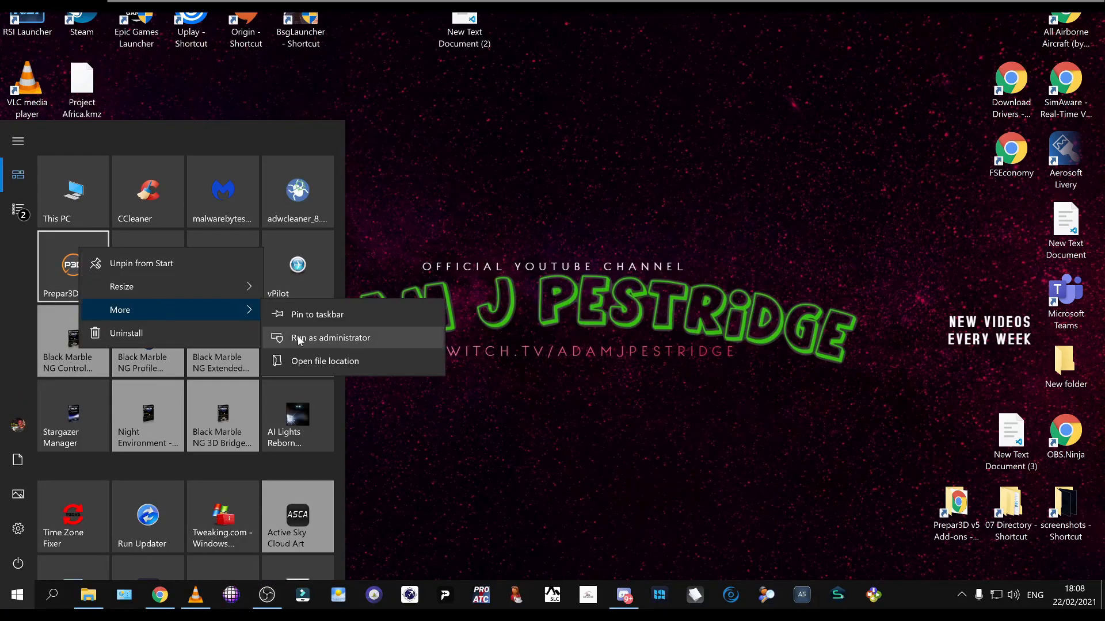
{"action": "left_click", "coordinate": [295, 336]}
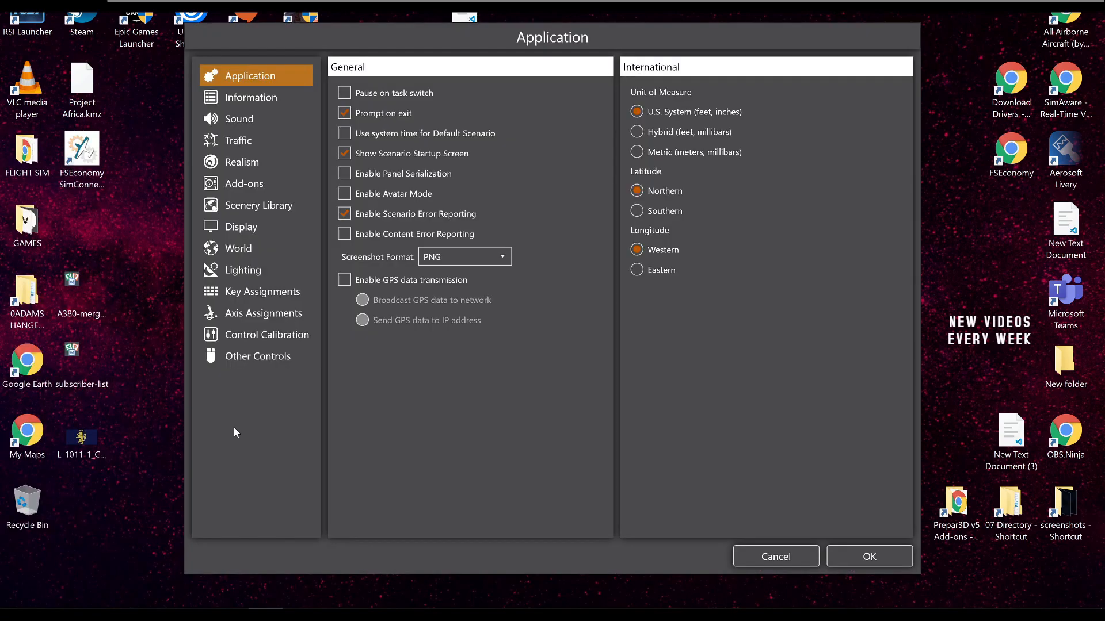
- Check that the AIGAIM AI Traffic add-on is enabled, inspect the aviation traffic densities, and leave the options without saving
{"action": "left_click", "coordinate": [250, 184]}
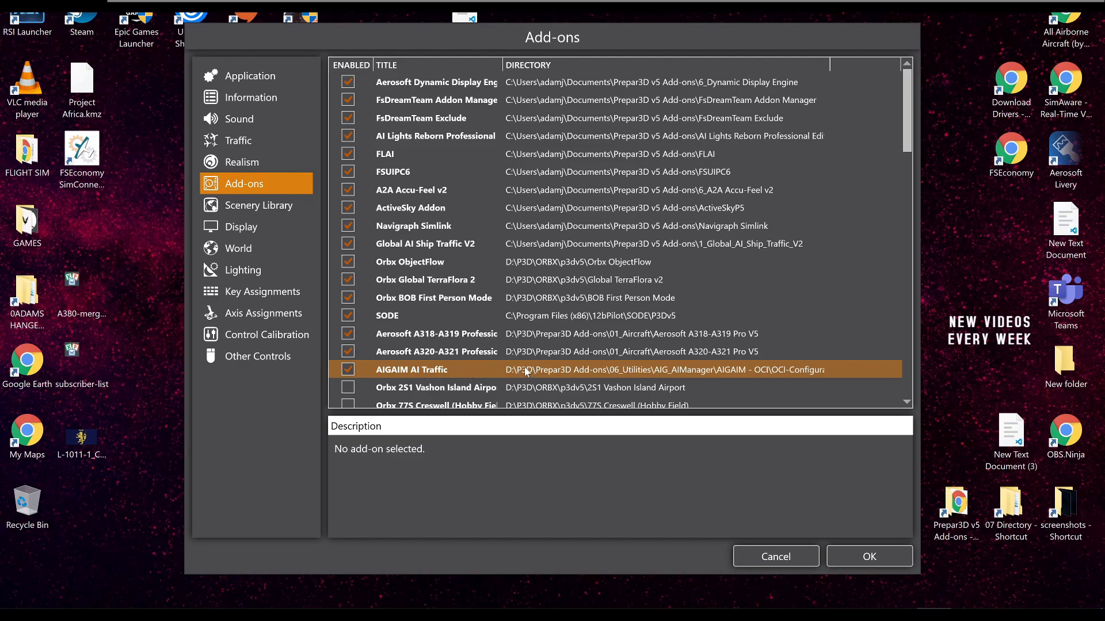
{"action": "left_click", "coordinate": [229, 142]}
{"action": "left_click_drag", "start_coordinate": [345, 107], "coordinate": [317, 114]}
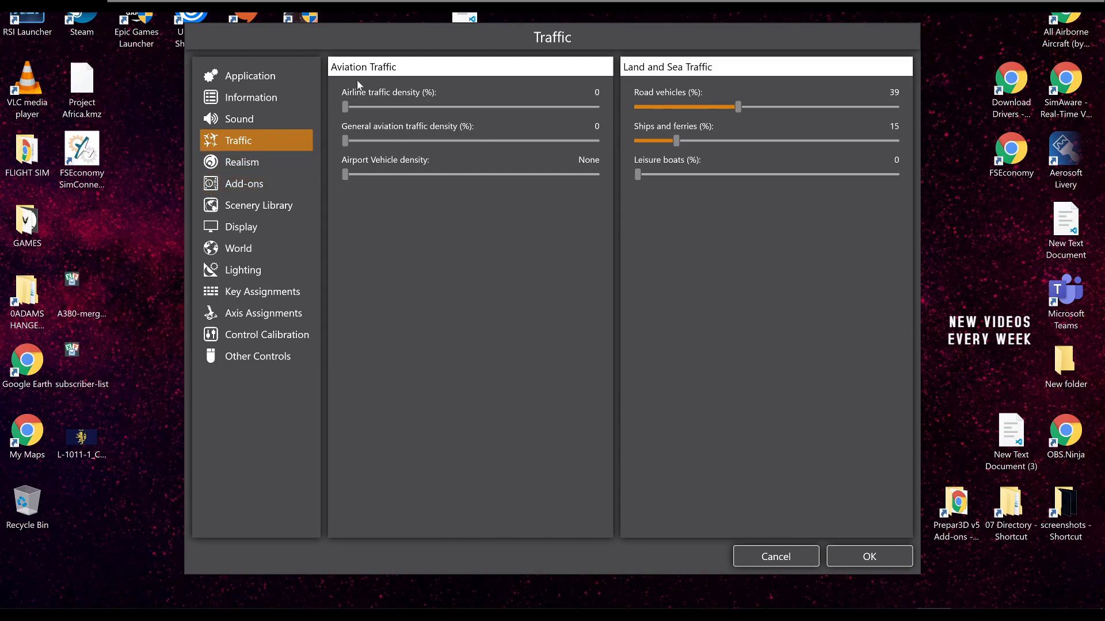
{"action": "left_click", "coordinate": [757, 556]}
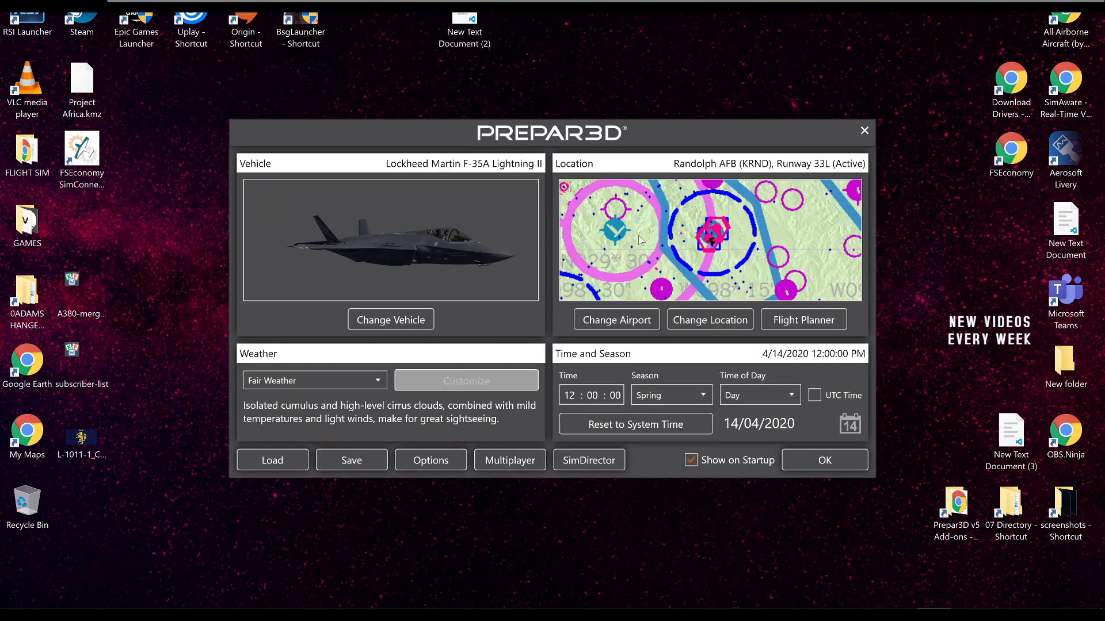